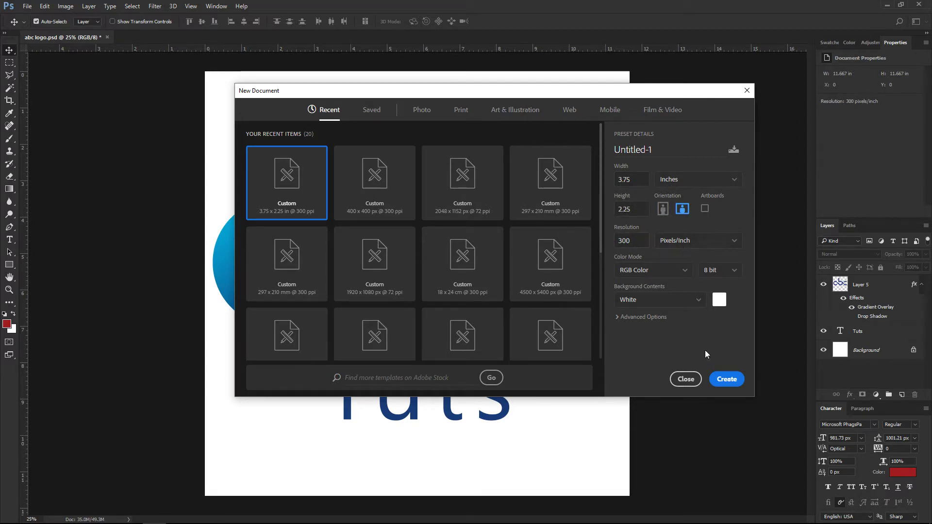
Create the 3.75 × 2.25 in, 300 ppi white-background document Untitled-1.
left_click(725, 380)
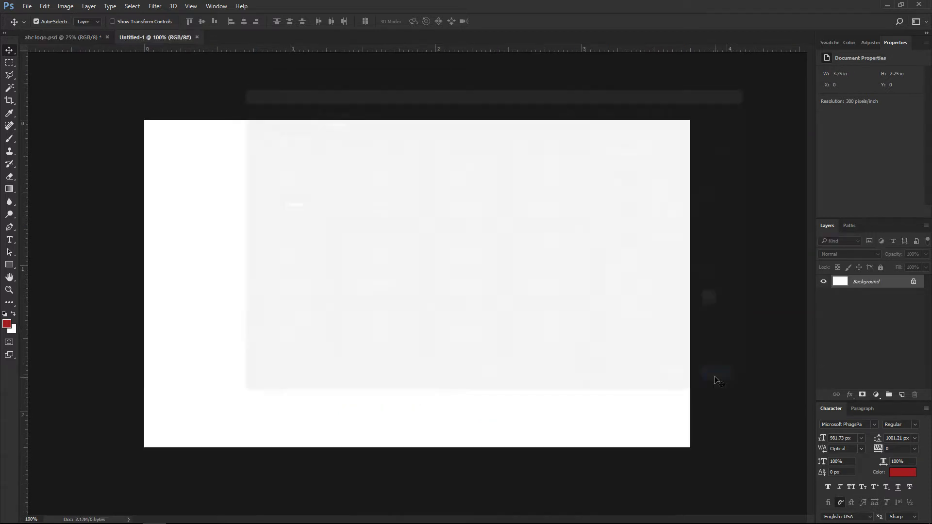
left_click(155, 6)
Apply a New Guide Layout of 2 columns, 2 rows, 0.125 in gutters and margins.
mouse_move(188, 8)
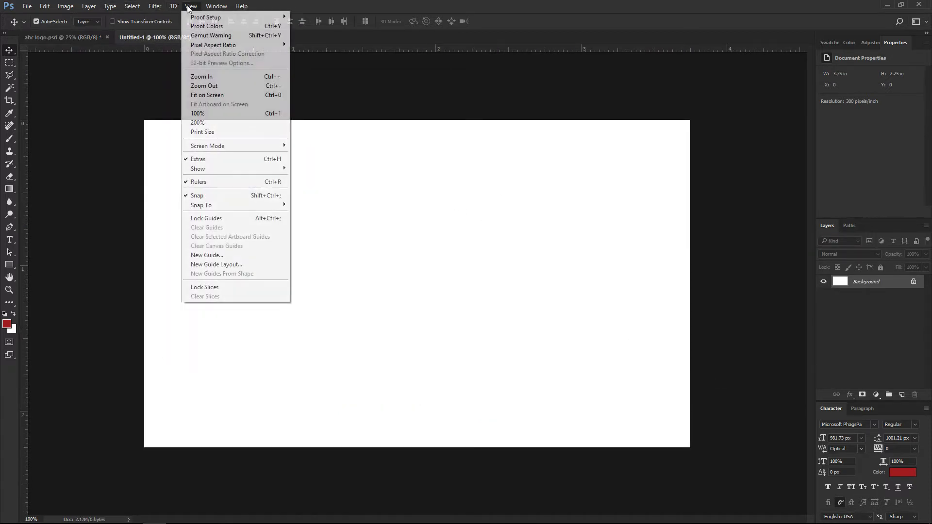
left_click(210, 265)
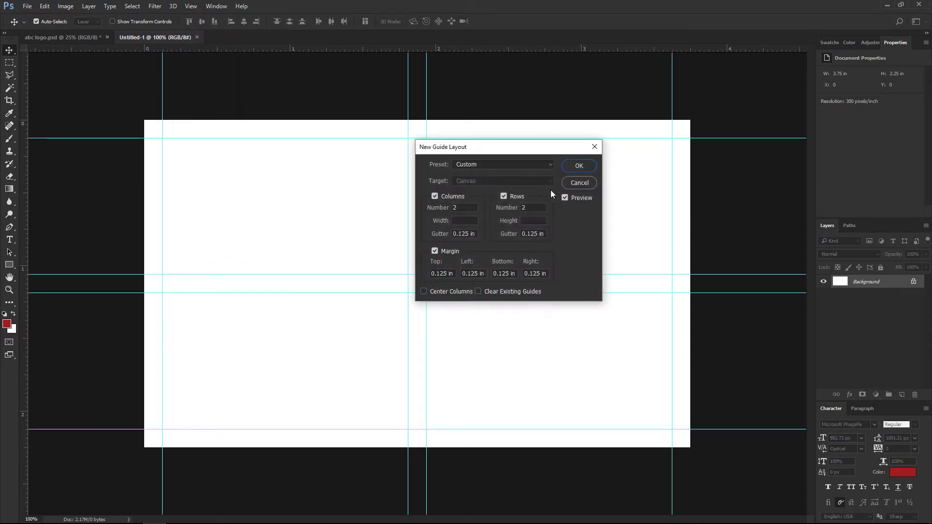
left_click(577, 168)
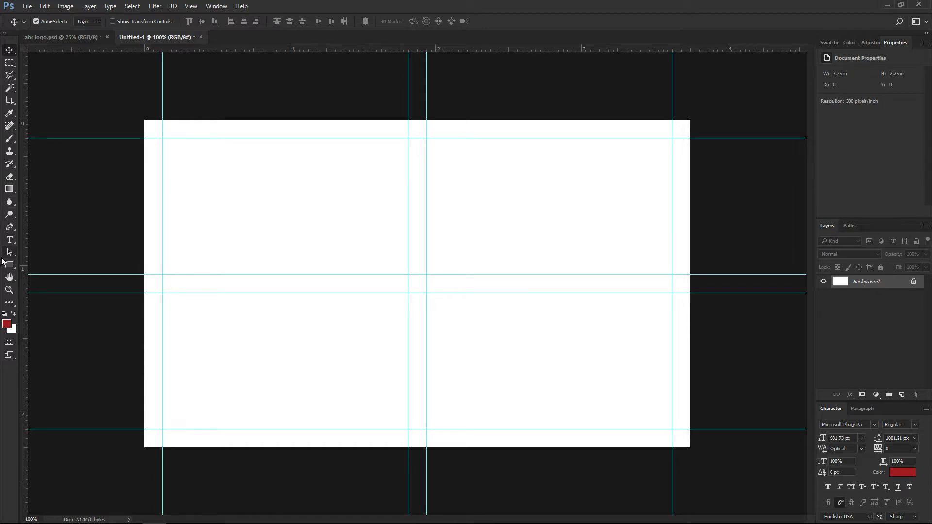
Draw a four-corner Pen shape over the card's right side with a diagonal left edge, closing it.
left_click(9, 226)
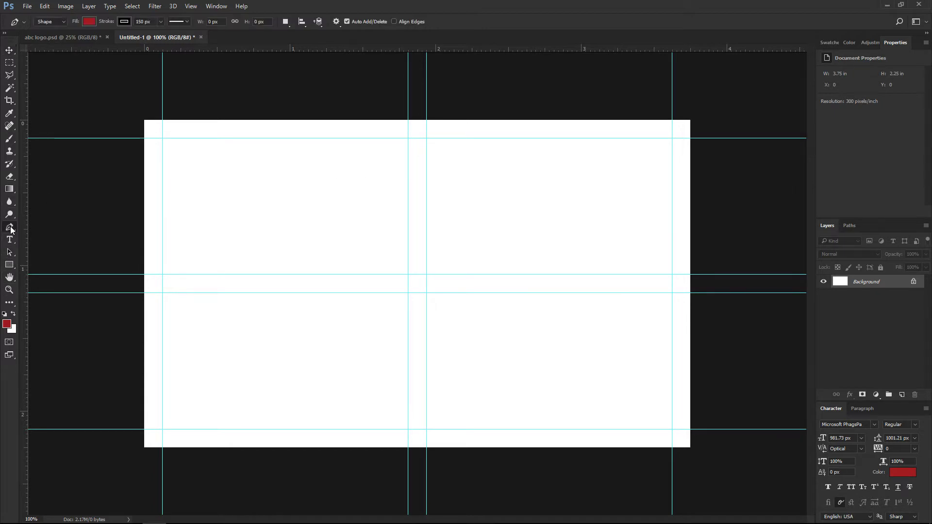
left_click(507, 114)
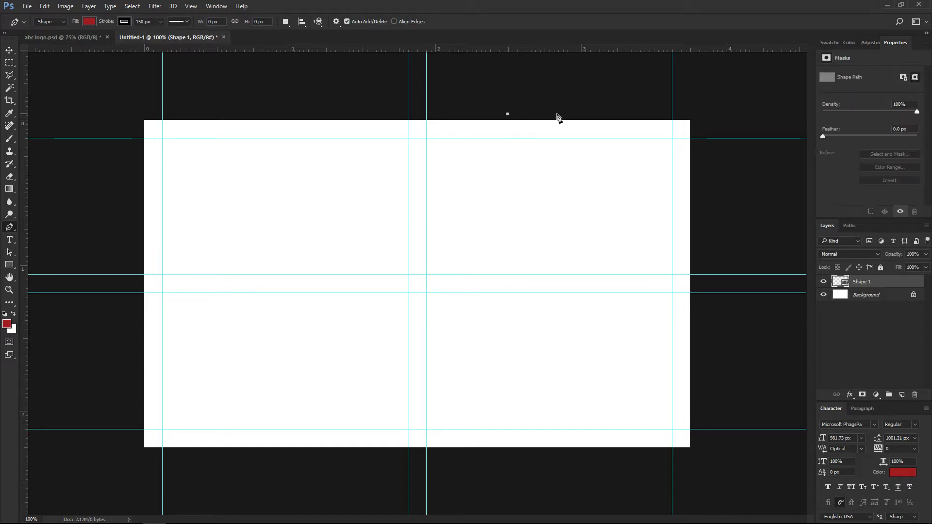
left_click(694, 112)
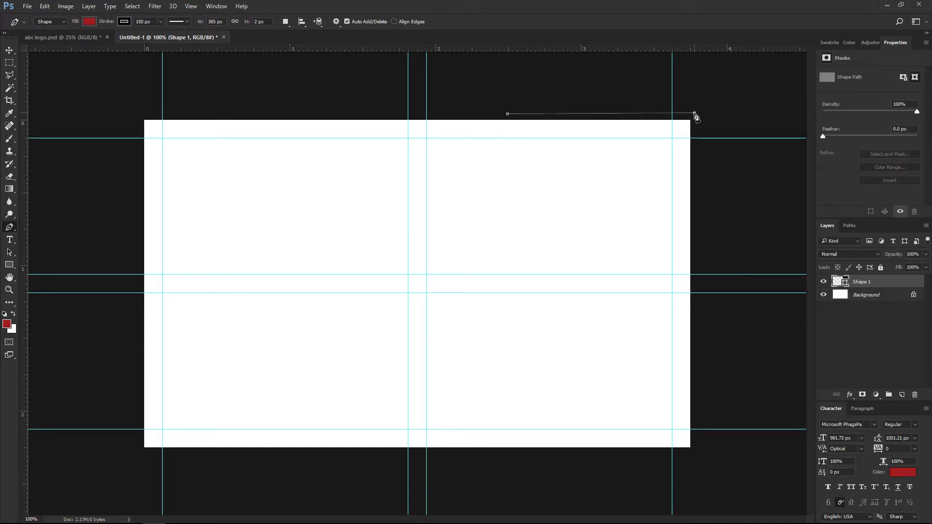
left_click(701, 460)
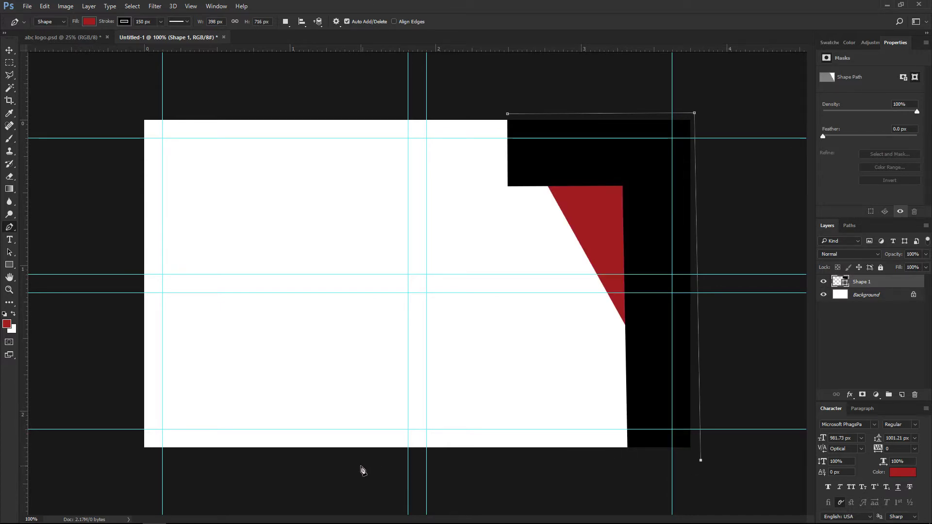
left_click(251, 463)
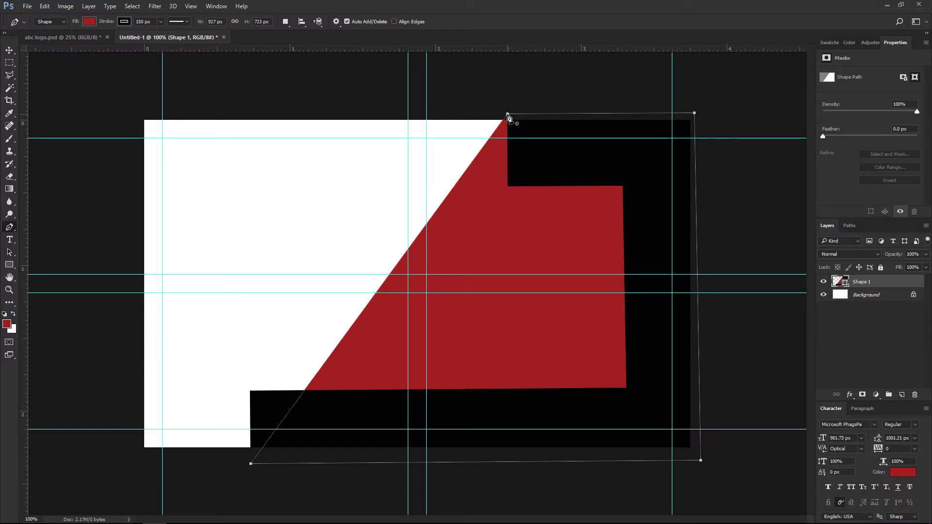
left_click(508, 117)
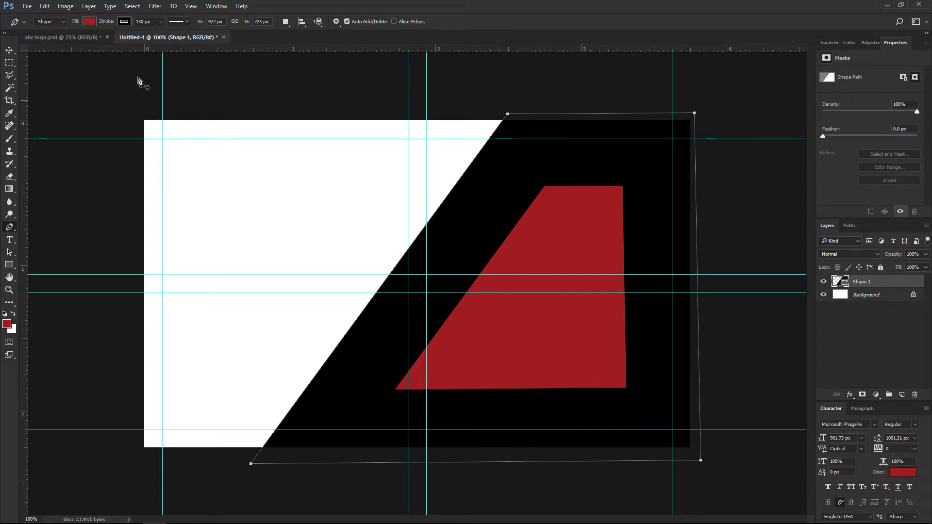
Set the shape's stroke width to 0 px.
left_click(126, 22)
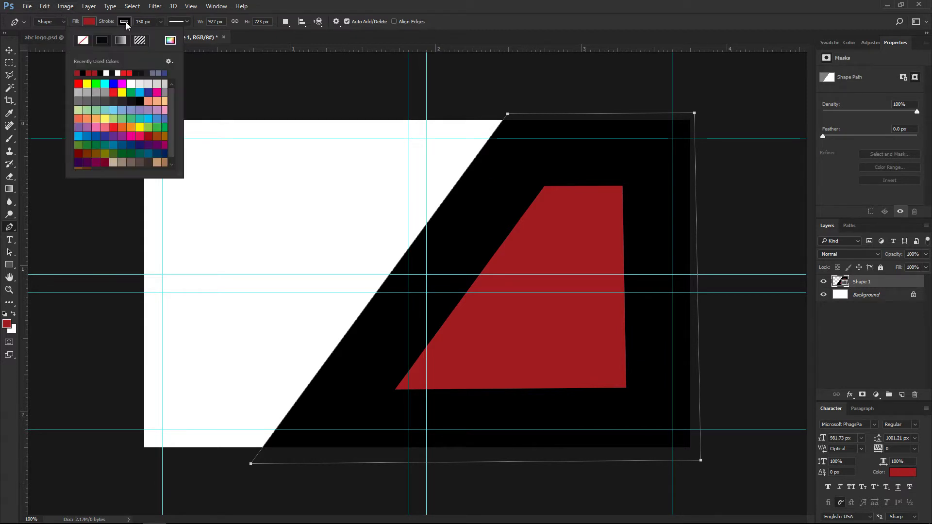
left_click(143, 21)
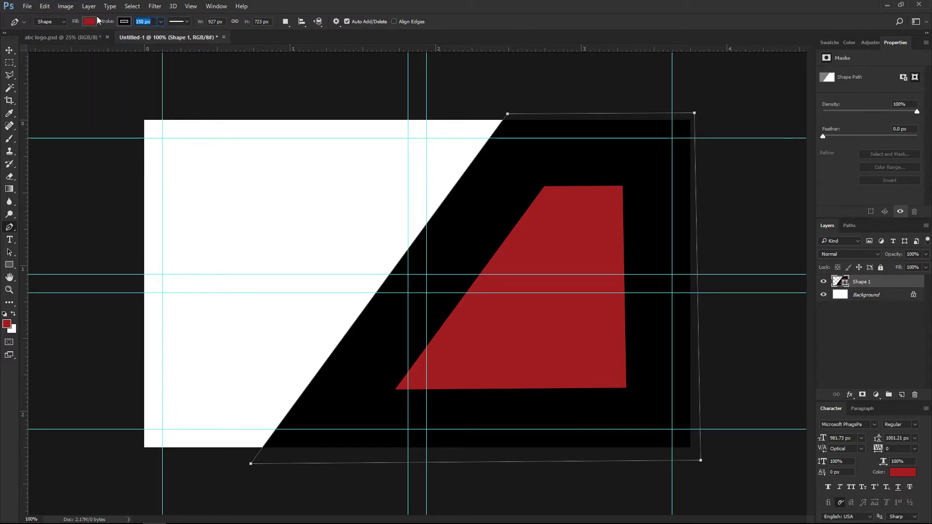
type("0")
key("Return")
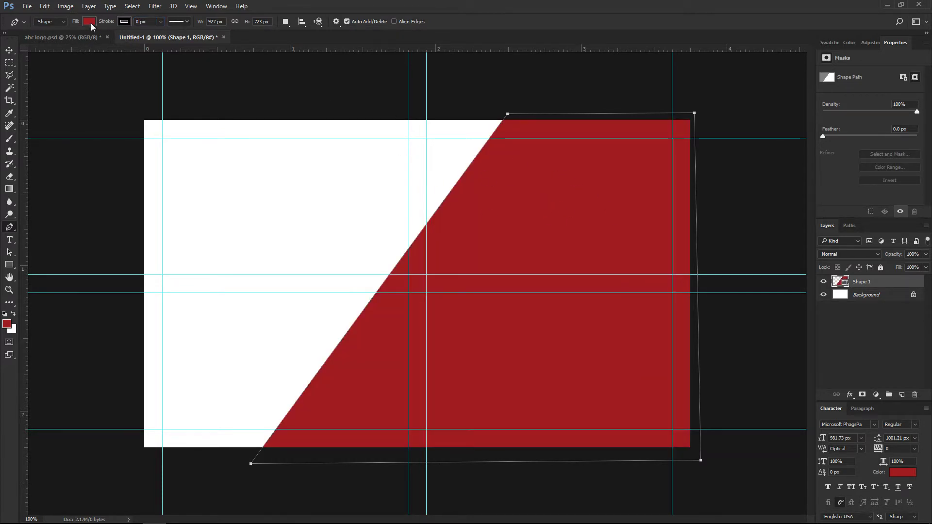
Change the shape's fill to near-black while keeping Shape mode.
left_click(57, 22)
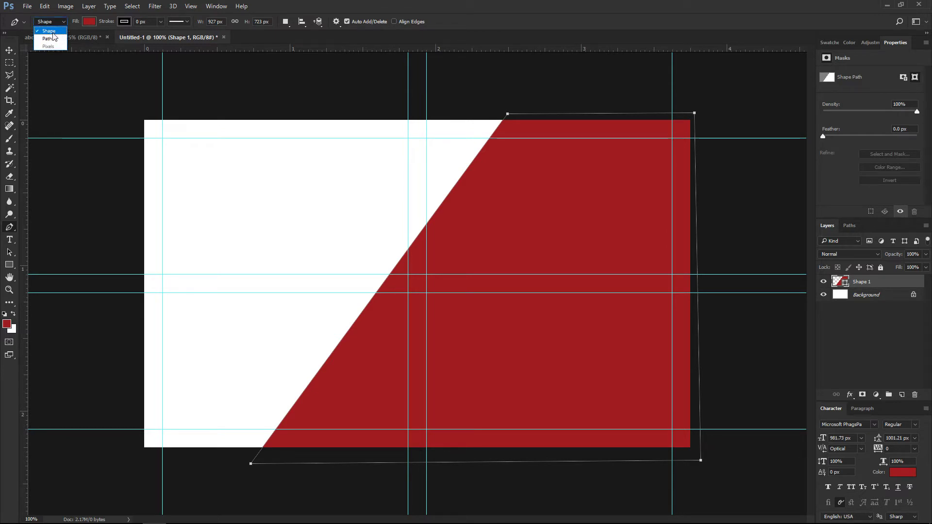
left_click(52, 32)
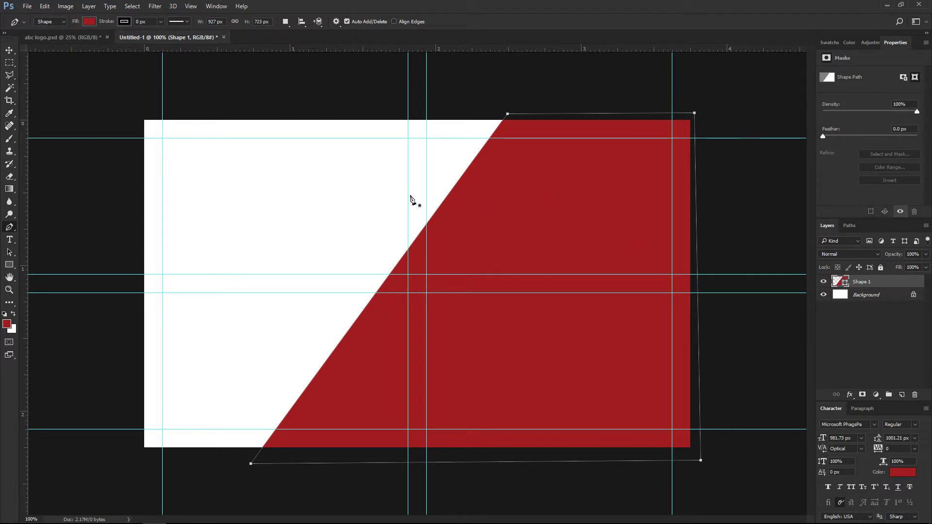
left_click(92, 24)
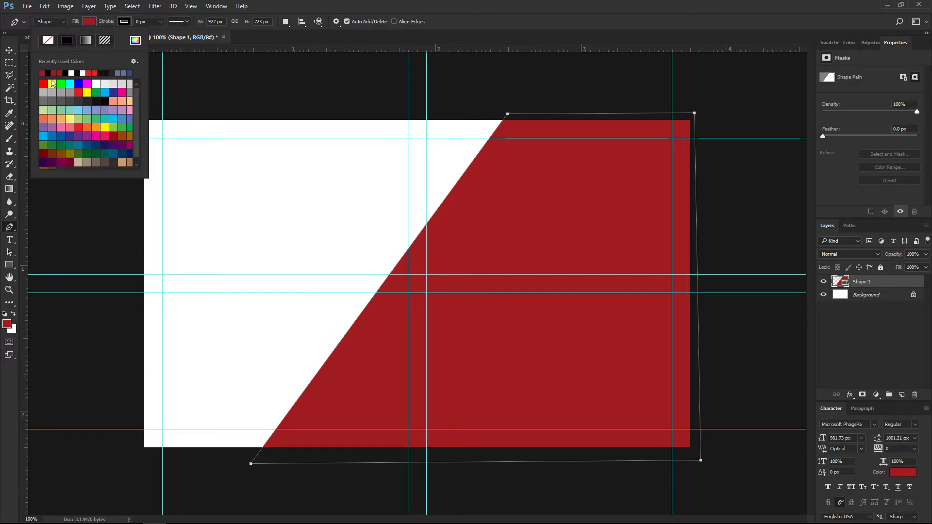
left_click(95, 101)
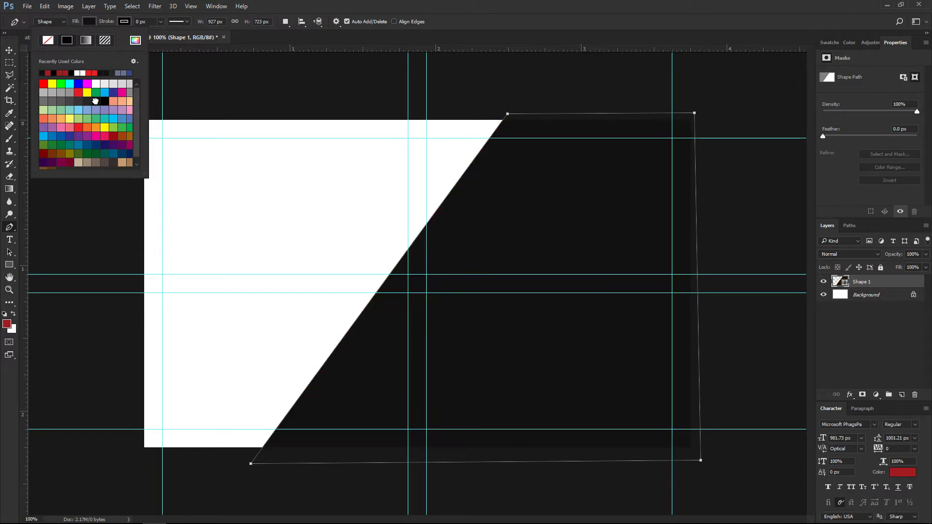
left_click(92, 23)
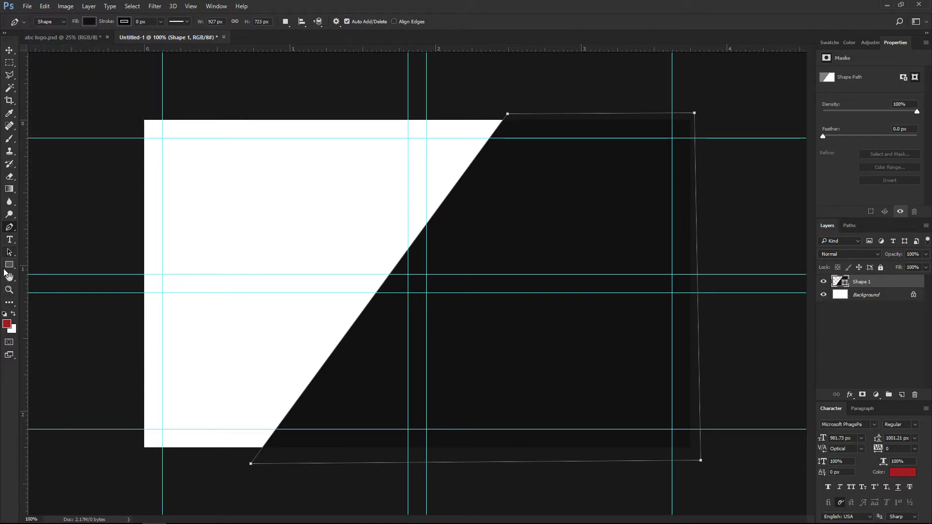
Draw a line along the dark panel's diagonal edge and colour it dark red.
left_click(9, 265)
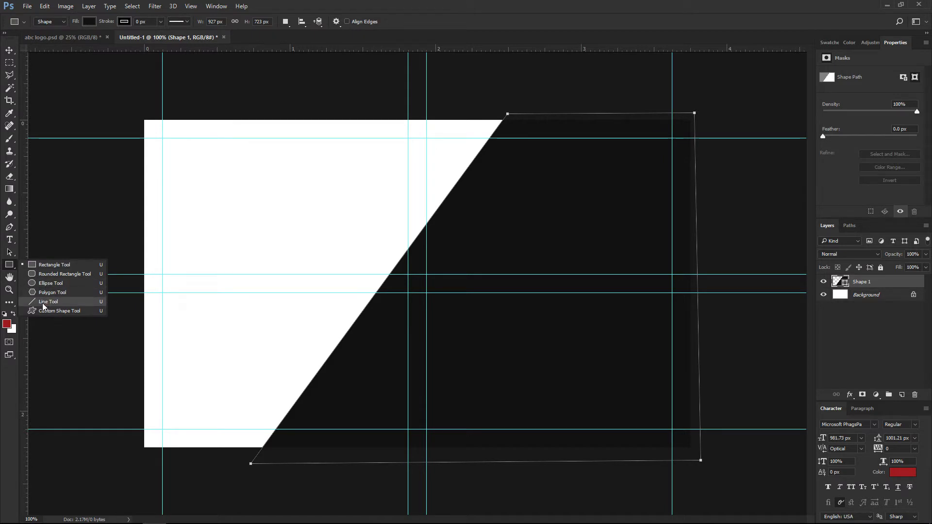
left_click(44, 301)
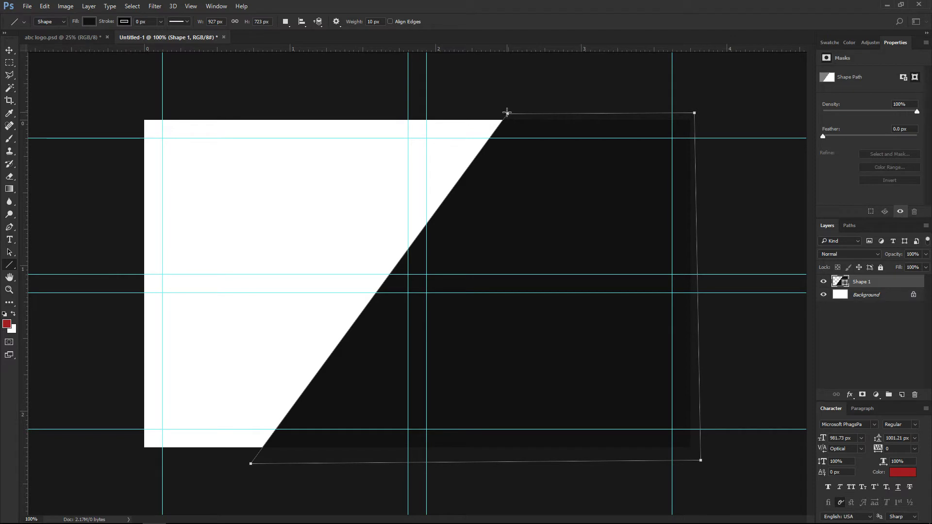
left_click_drag(507, 113, 256, 455)
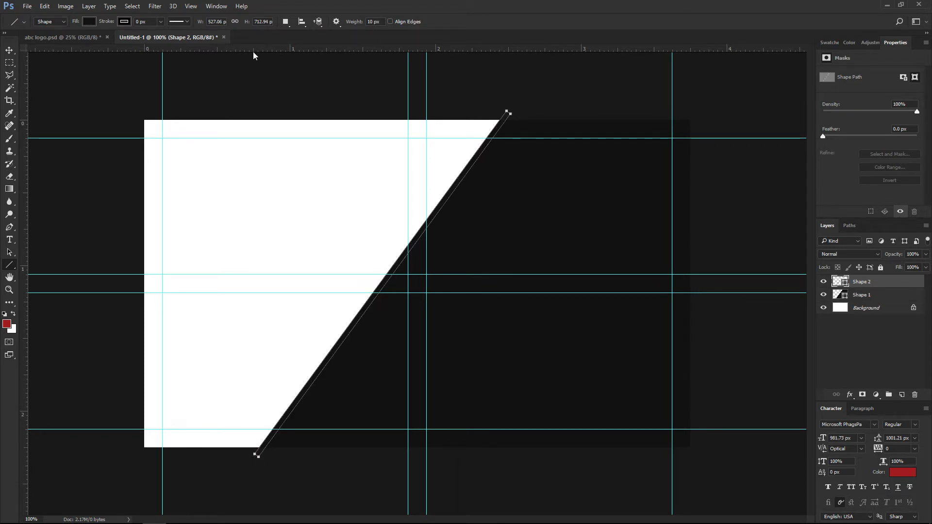
left_click(89, 22)
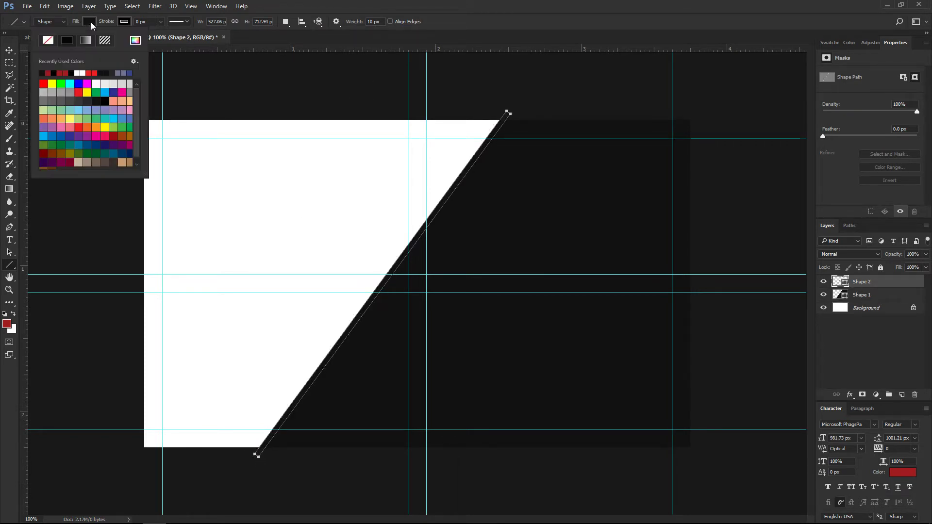
left_click(61, 73)
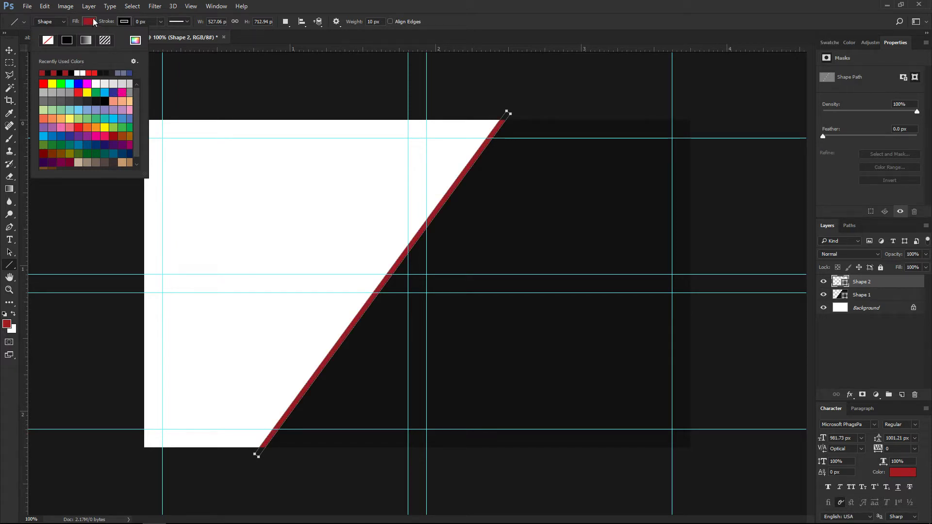
key("Escape")
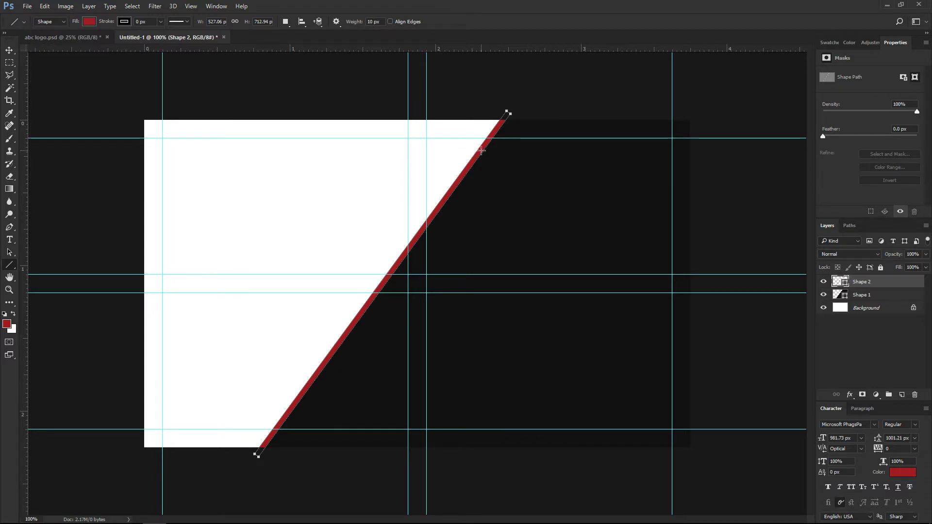
Try a thicker 5-weight red line, undo it, and add a new empty layer.
left_click(369, 22)
type("5")
mouse_move(358, 122)
left_mouse_down()
mouse_move(291, 235)
mouse_move(193, 339)
left_mouse_up()
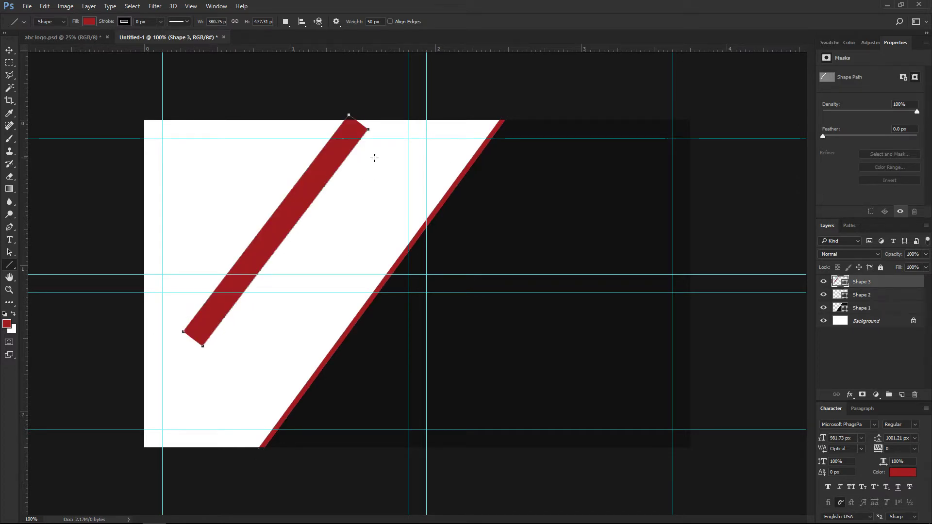
key("ctrl+z")
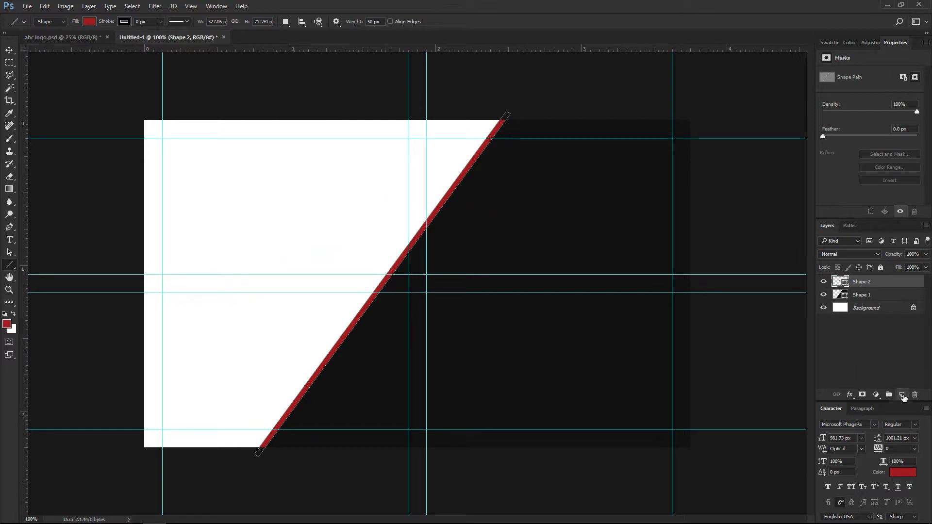
left_click(902, 395)
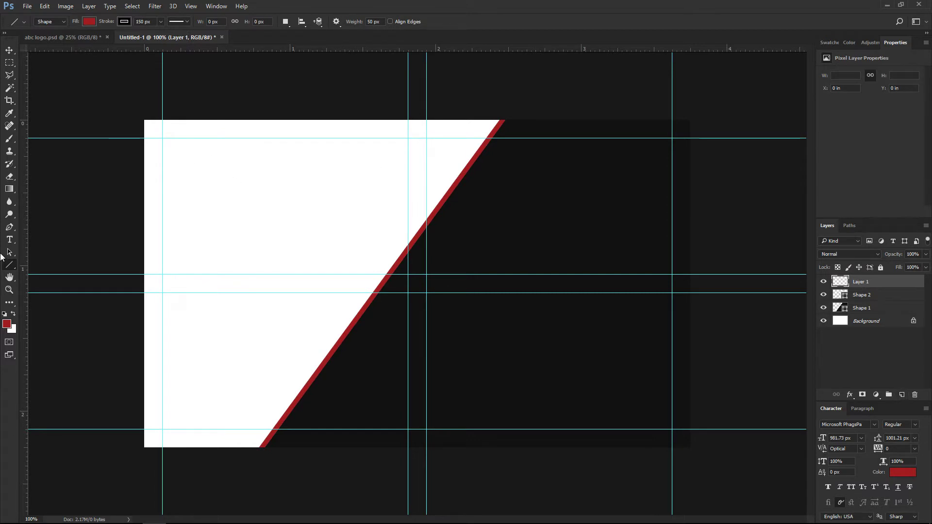
Build a custom gradient with left stop 383838 and a 605051 stop at 79%.
left_click(9, 189)
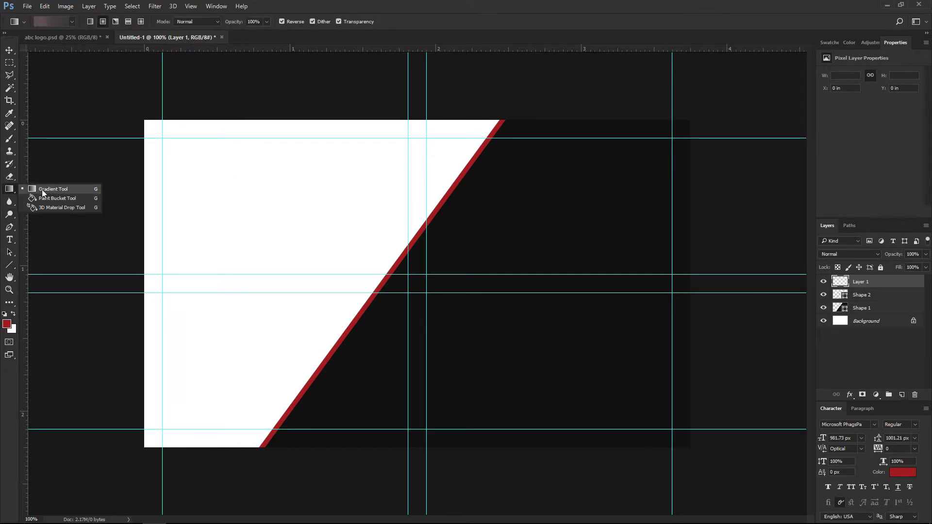
left_click(42, 191)
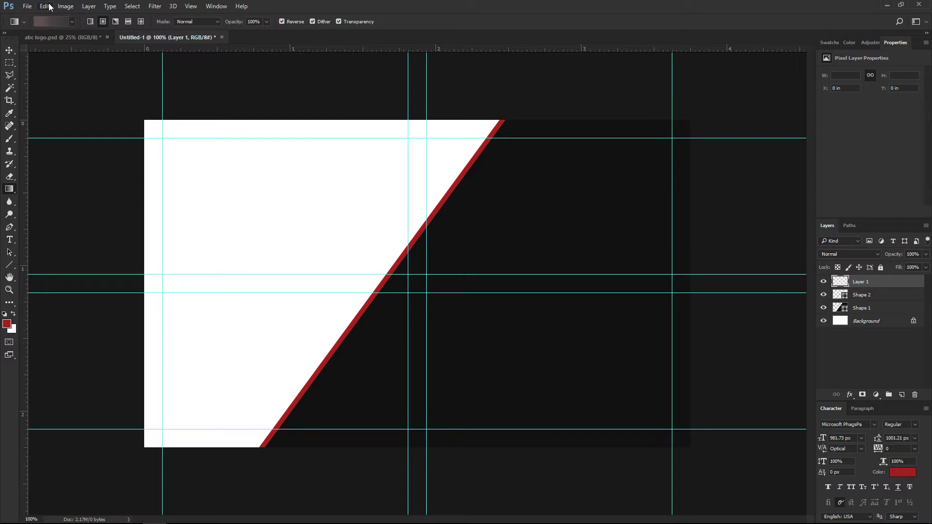
left_click(72, 21)
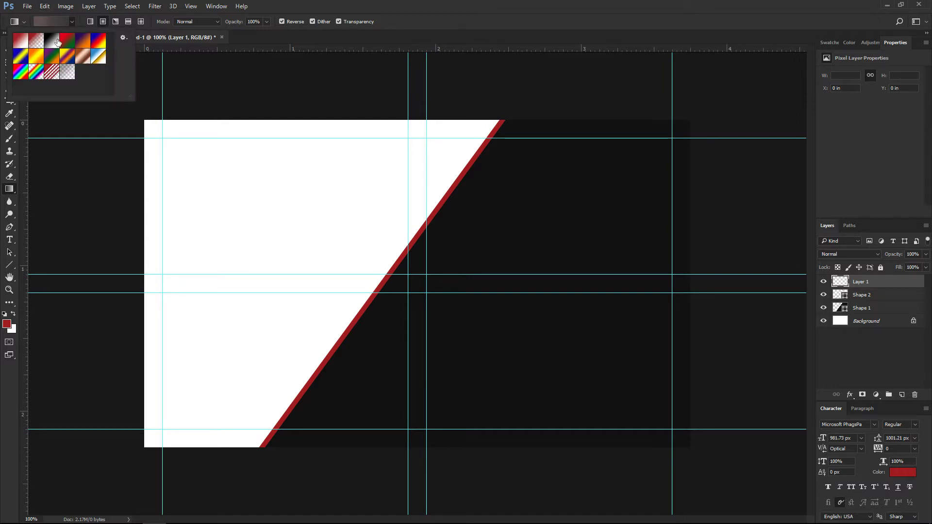
left_click(53, 19)
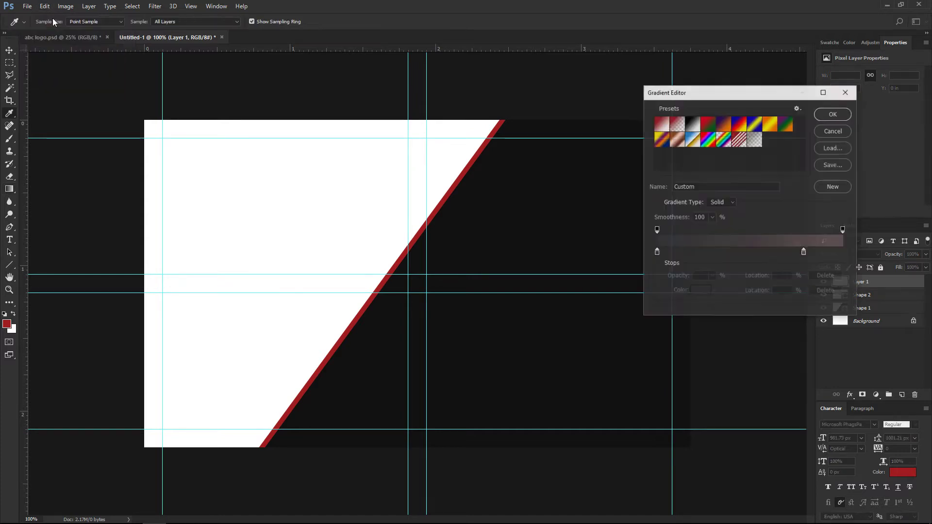
left_click(656, 252)
double_click(656, 252)
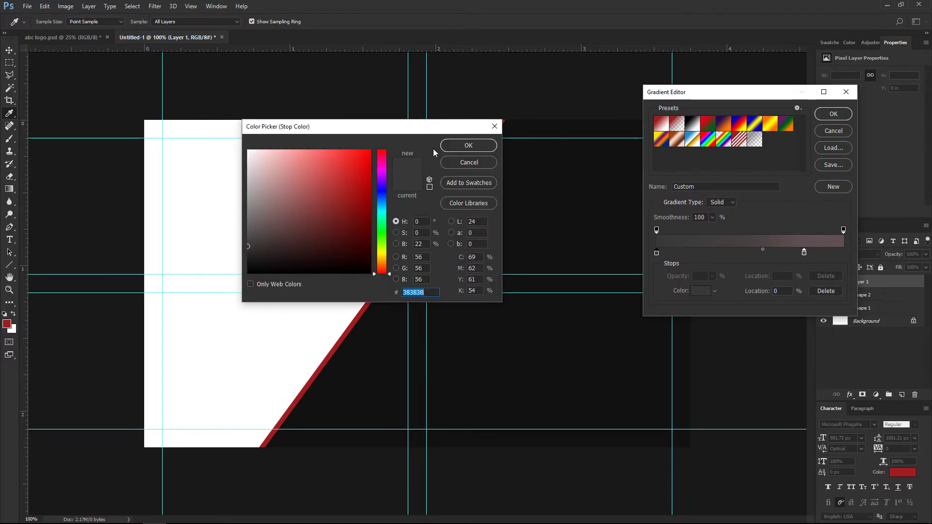
left_click(455, 147)
left_click(804, 253)
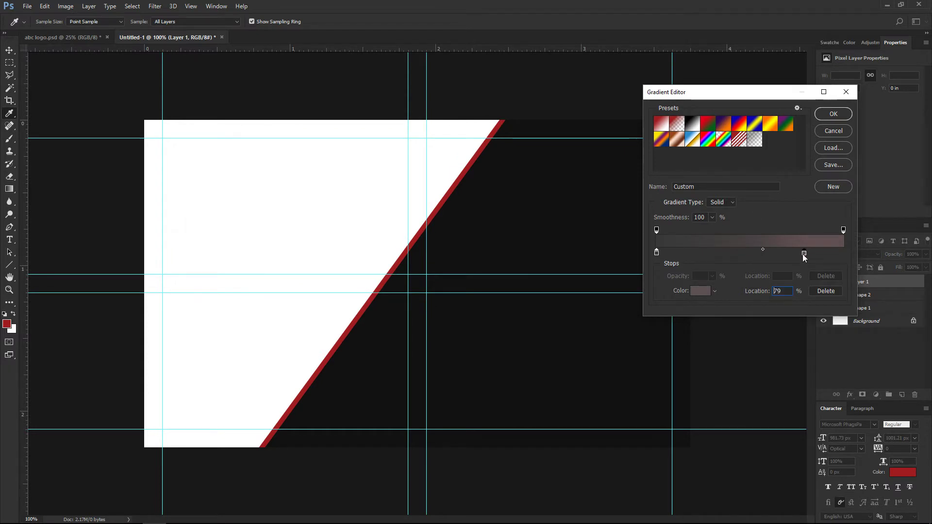
double_click(804, 252)
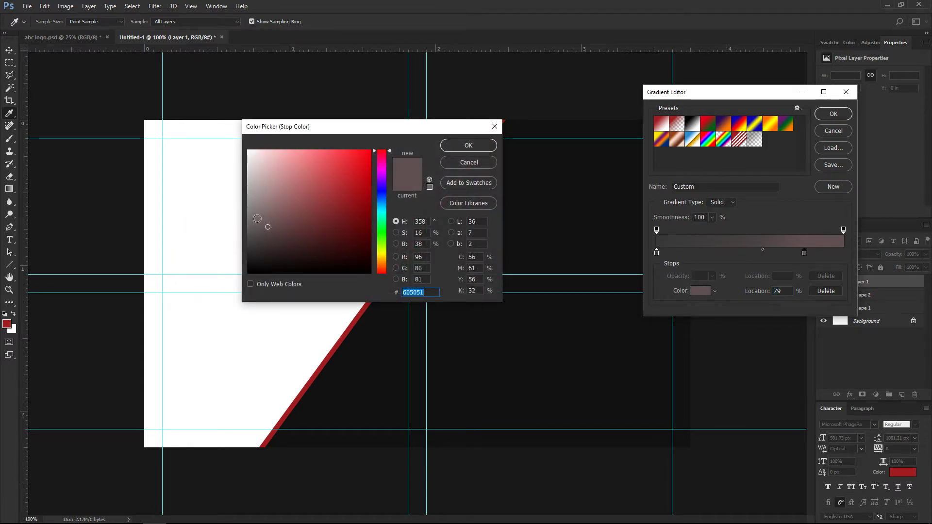
left_click(464, 147)
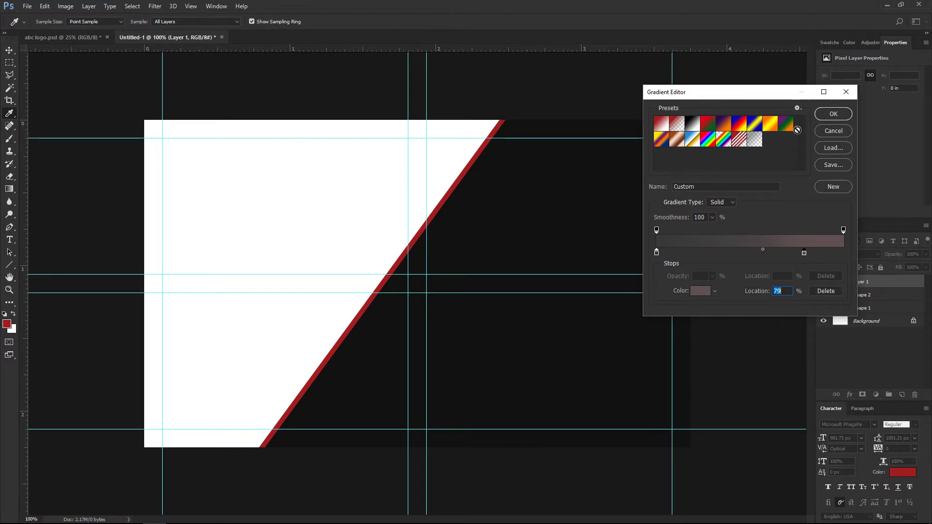
left_click(830, 115)
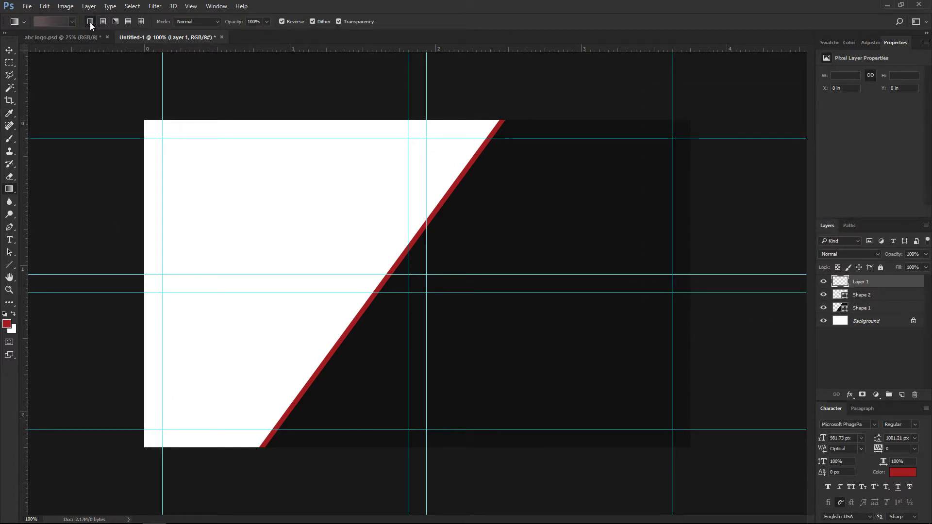
Fill Layer 1 with the gradient, move it below Shape 1, and redraw it diagonally.
left_click_drag(94, 255, 481, 256)
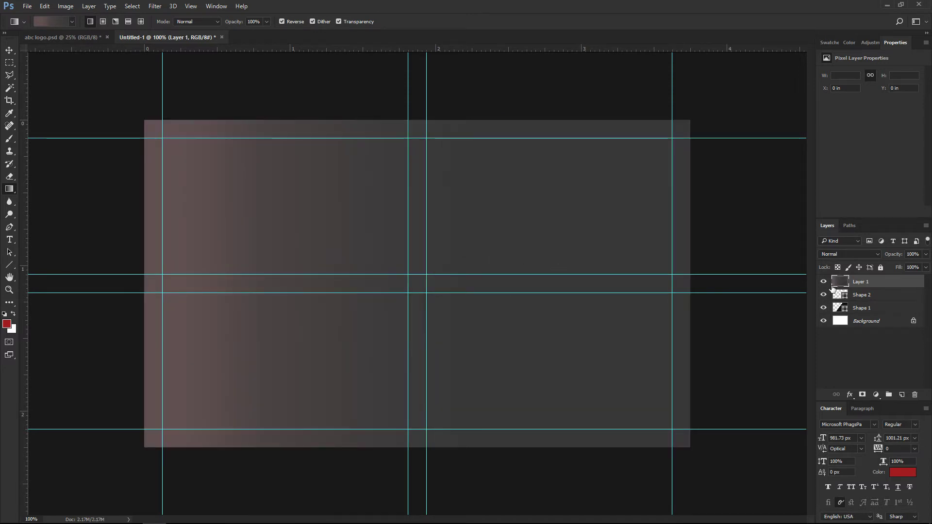
left_click_drag(845, 285, 867, 313)
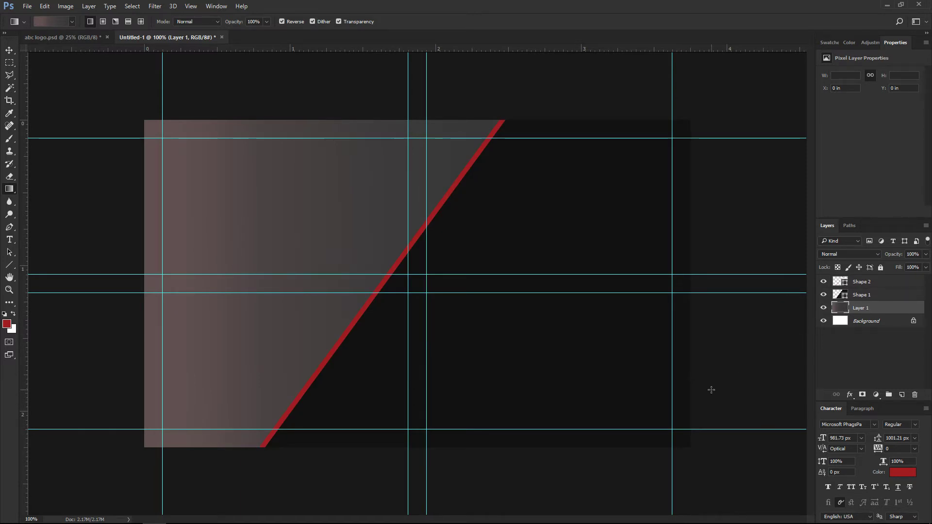
left_click_drag(731, 412, 117, 133)
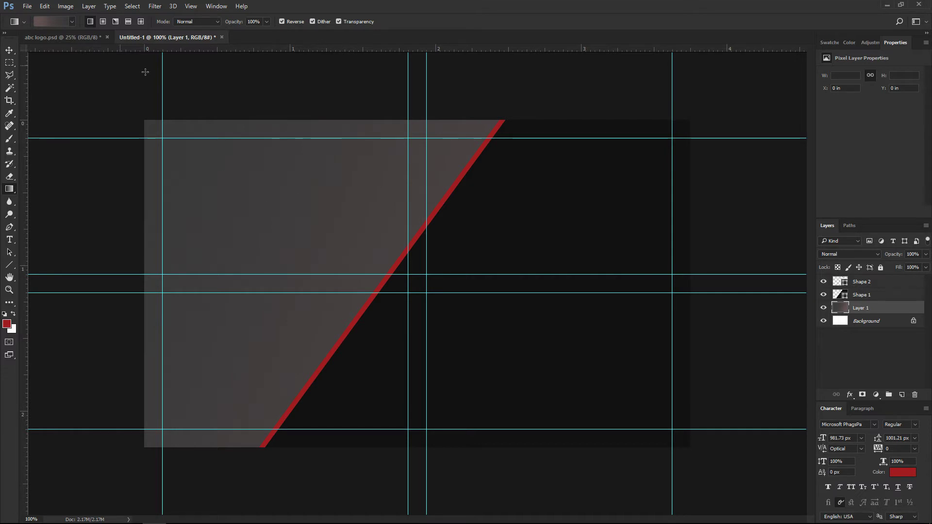
Create a new document from the Custom 400 × 400 px preset.
left_click(31, 8)
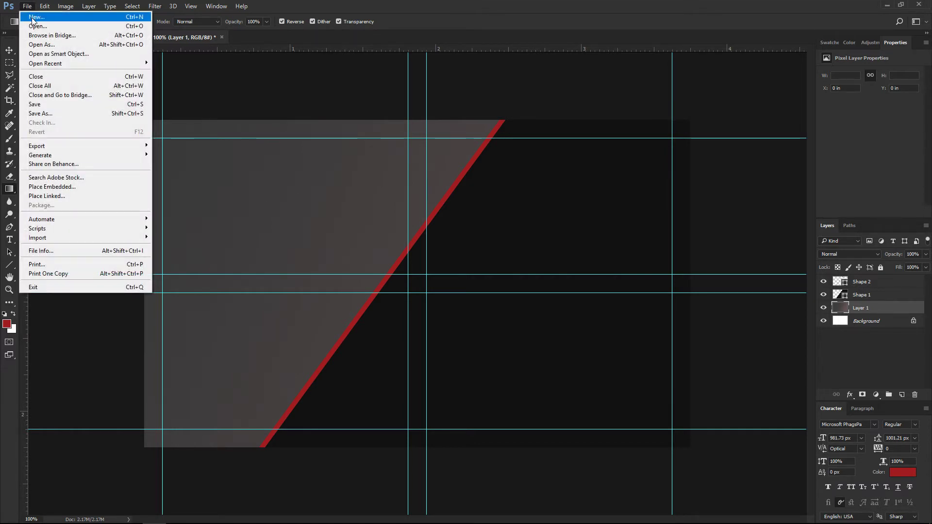
left_click(31, 17)
left_click(371, 198)
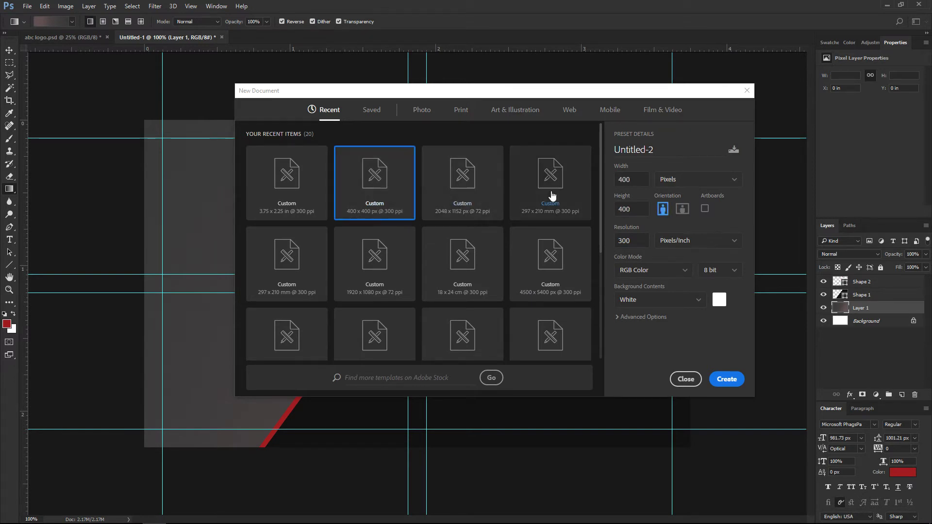
left_click(726, 379)
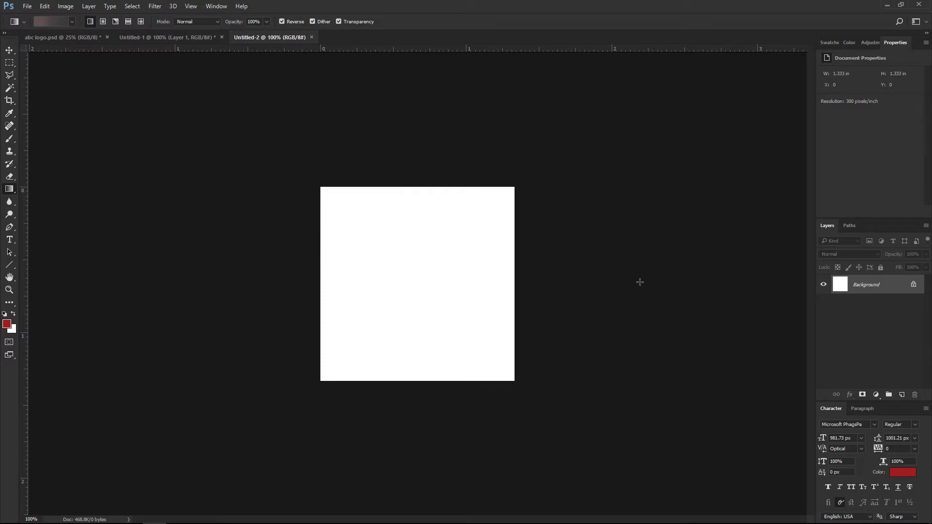
Unlock the Background as Layer 0 and give it a 12 px Inside black Stroke effect.
left_click(913, 284)
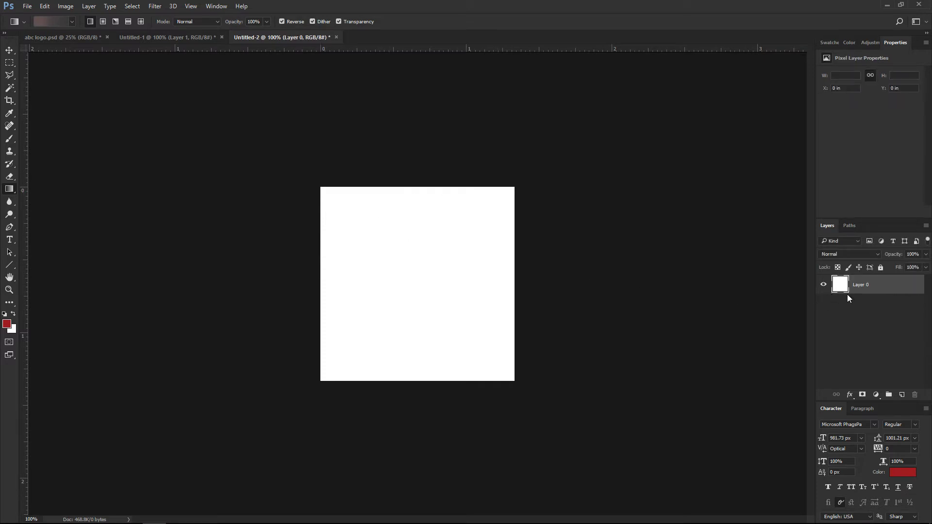
right_click(889, 286)
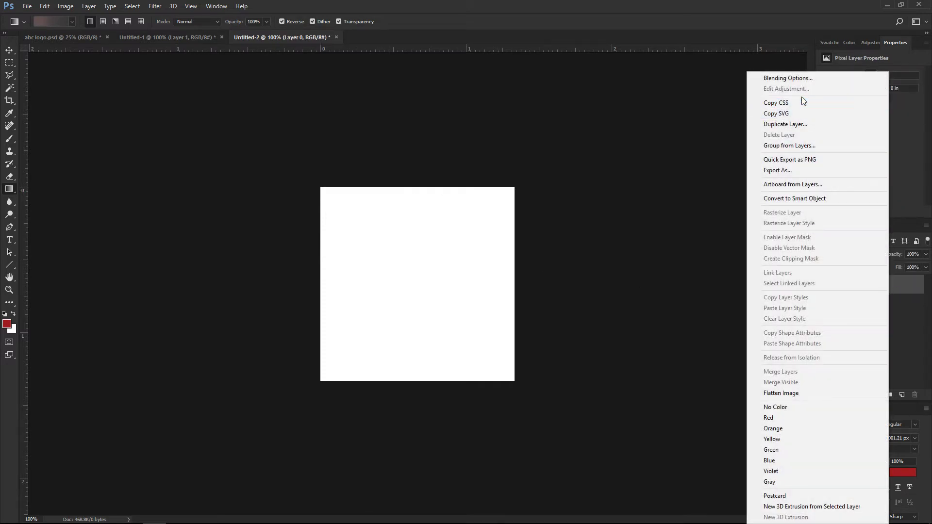
left_click(781, 79)
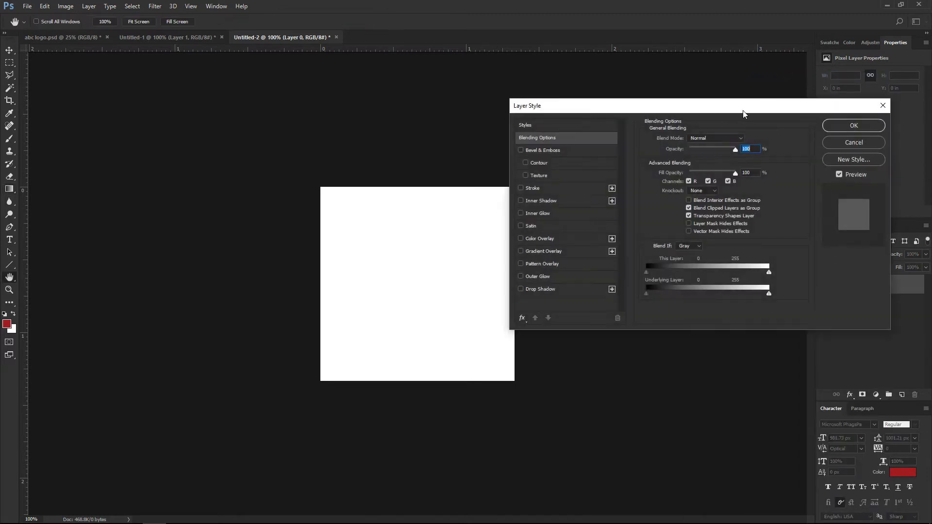
left_click(526, 188)
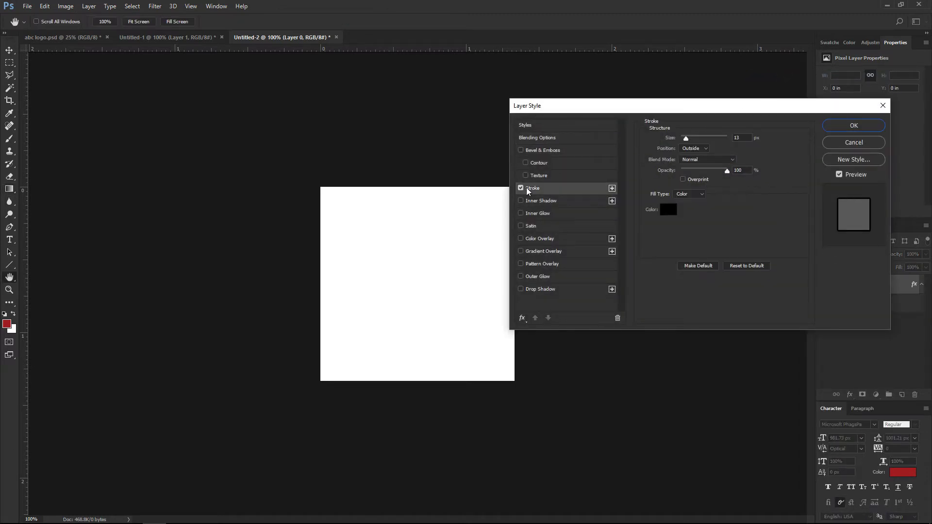
left_click(692, 147)
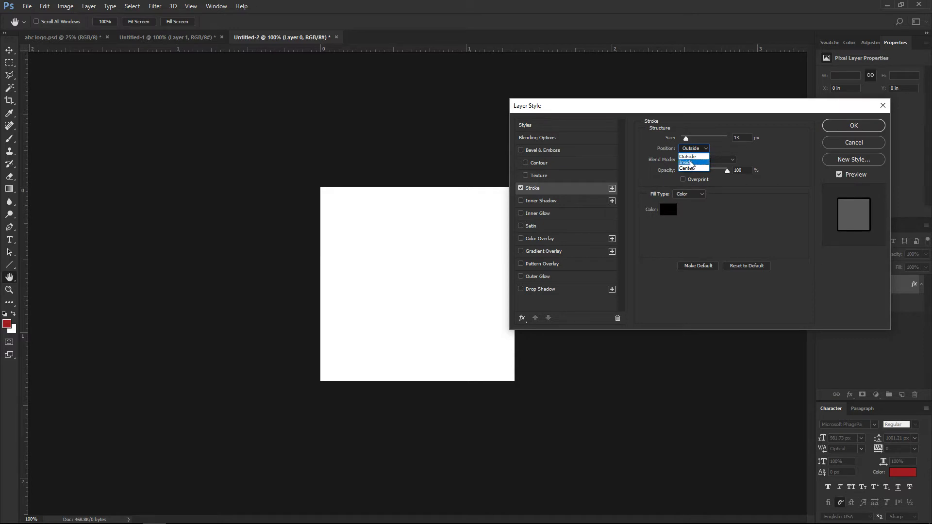
left_click(689, 163)
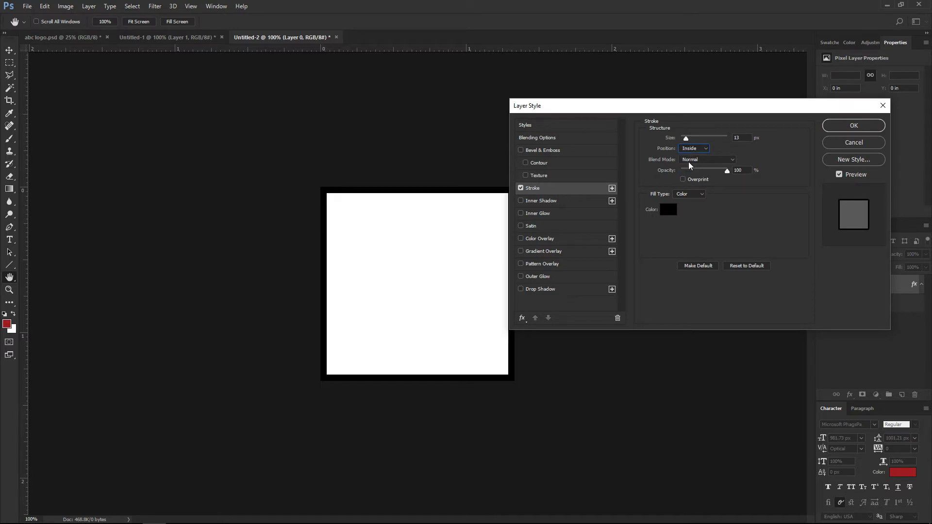
double_click(738, 137)
type("12")
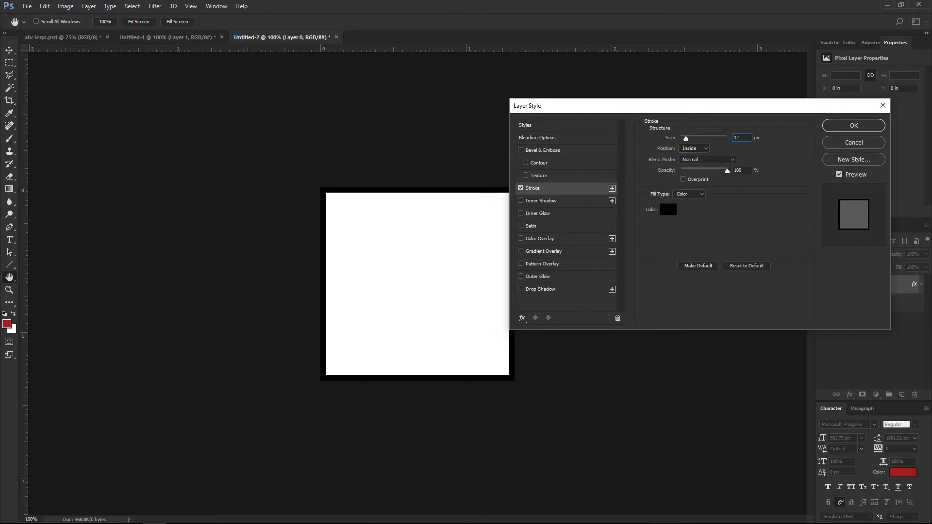
left_click(845, 127)
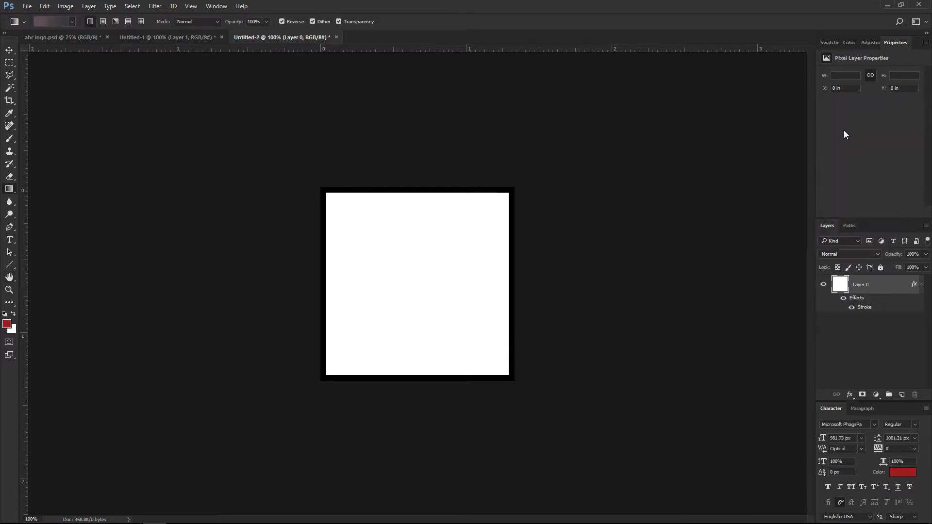
Define the framed square as pattern 'example' and close Untitled-2 without saving.
left_click(41, 7)
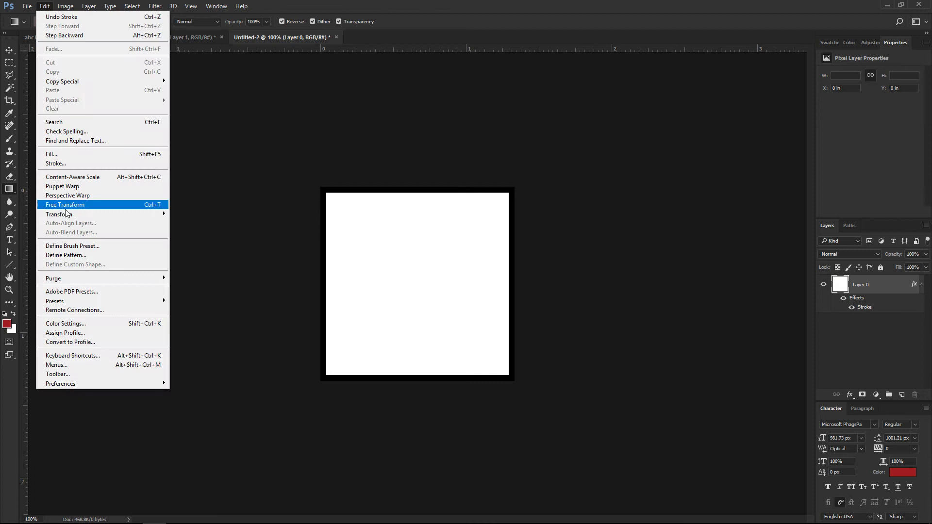
left_click(63, 255)
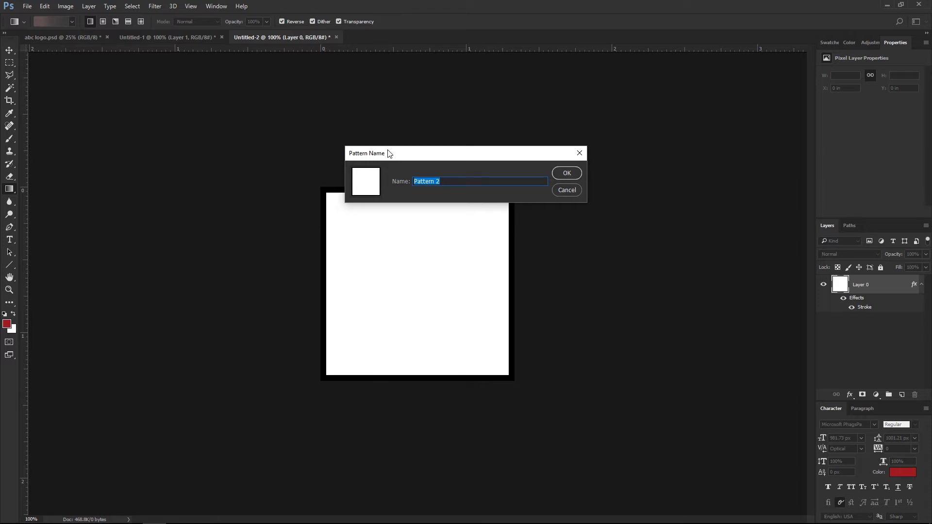
type("exap")
key("BackSpace")
type("mple")
key("Return")
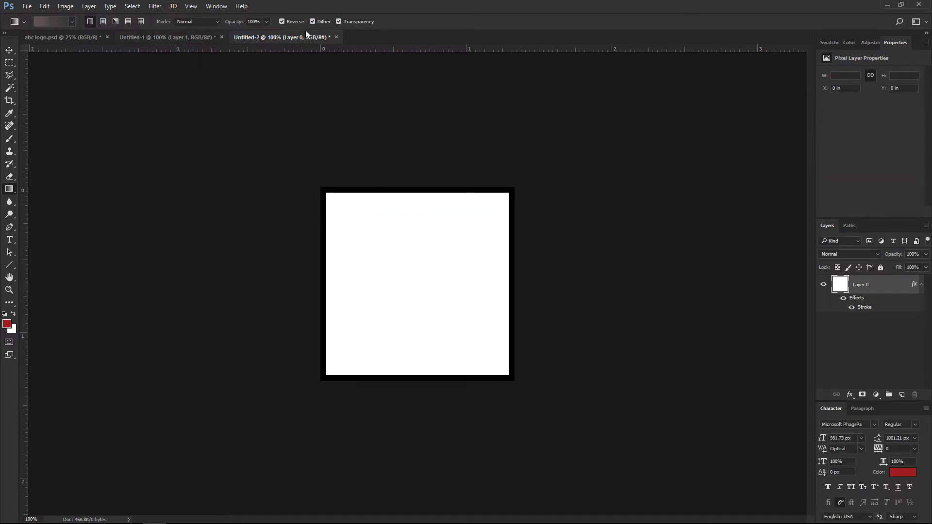
left_click(336, 38)
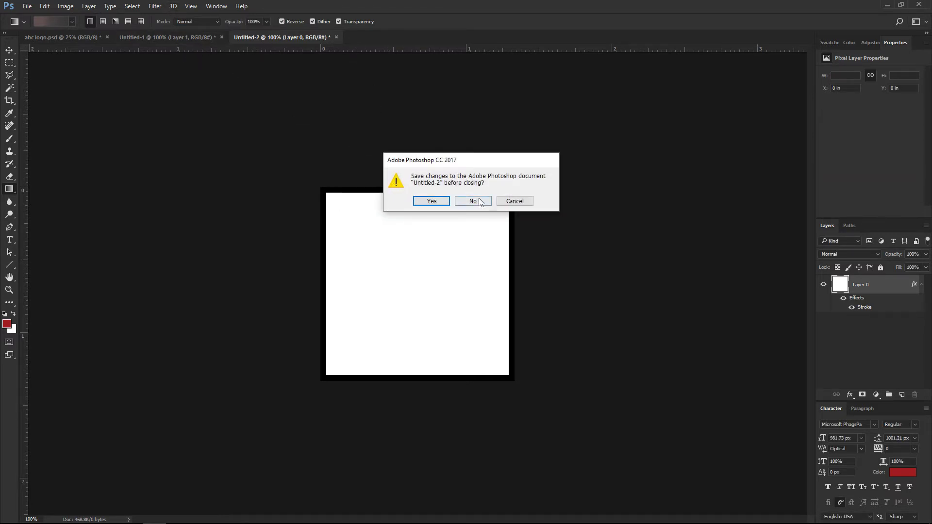
left_click(476, 201)
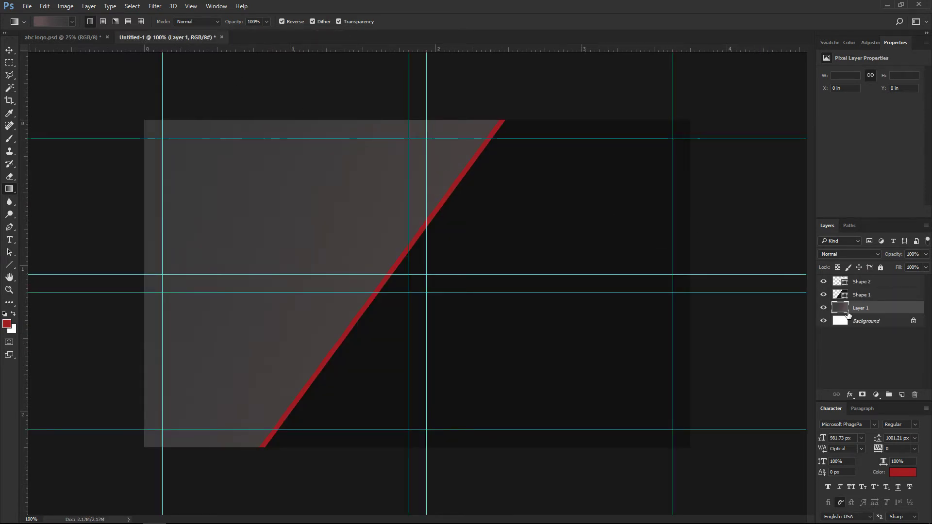
Add a Pattern Overlay of the new square pattern to Layer 1, scaled down into a fine grid.
right_click(886, 307)
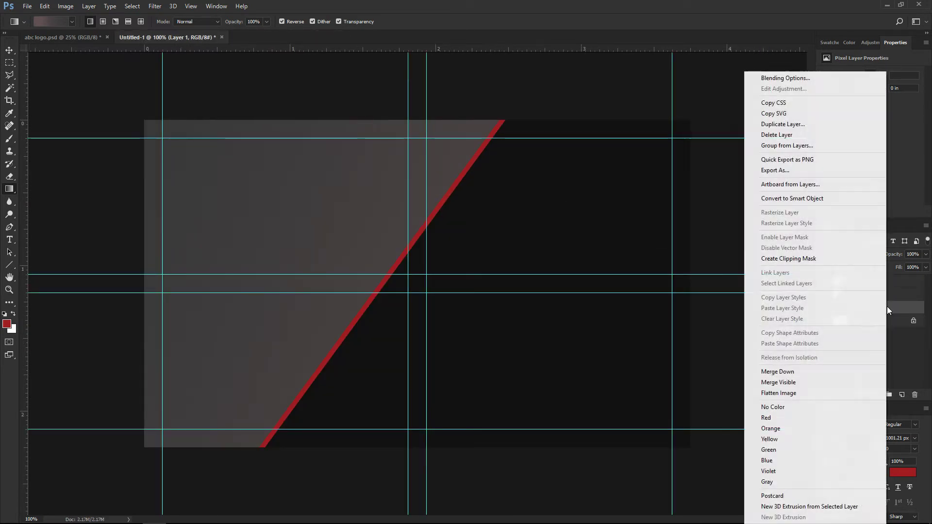
left_click(801, 78)
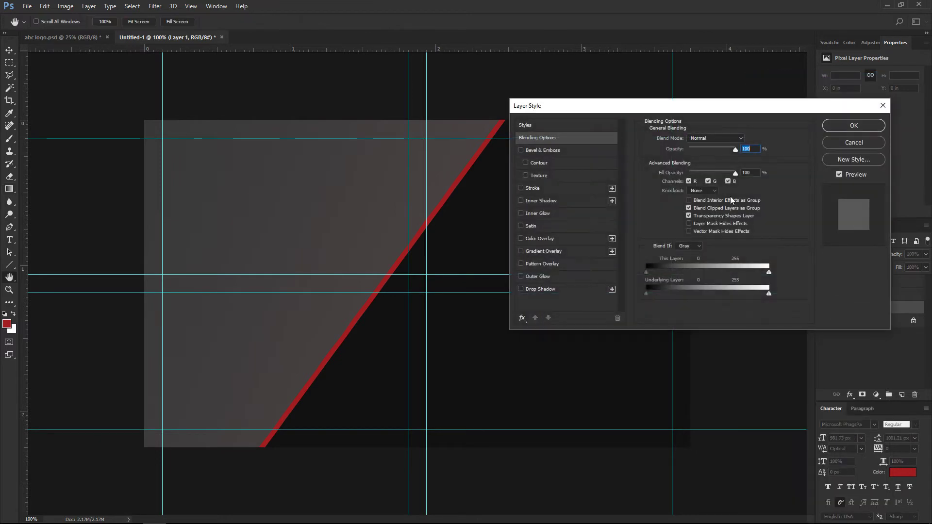
left_click(520, 262)
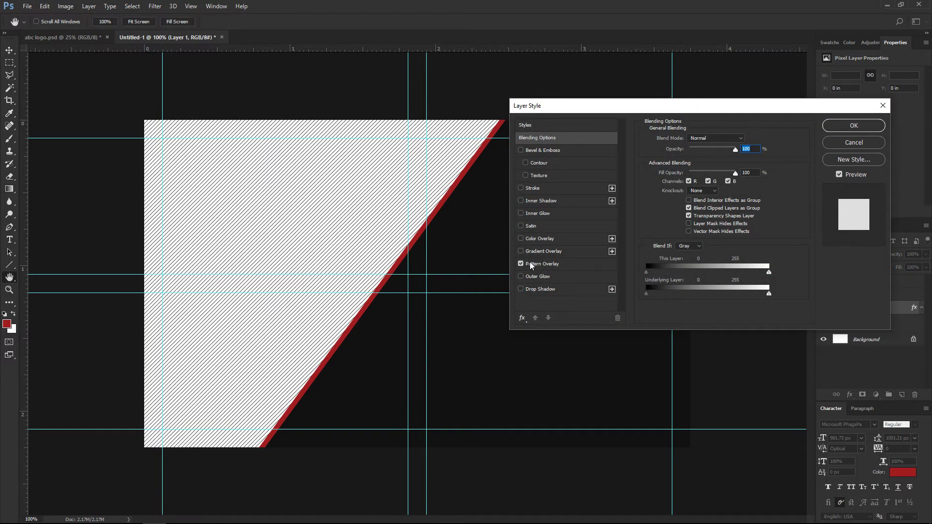
left_click(536, 262)
left_click(711, 170)
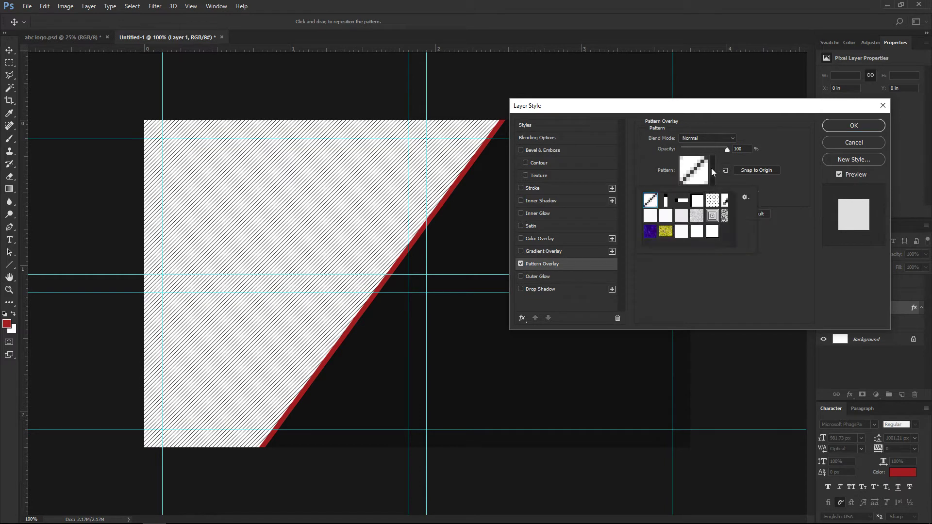
left_click(712, 233)
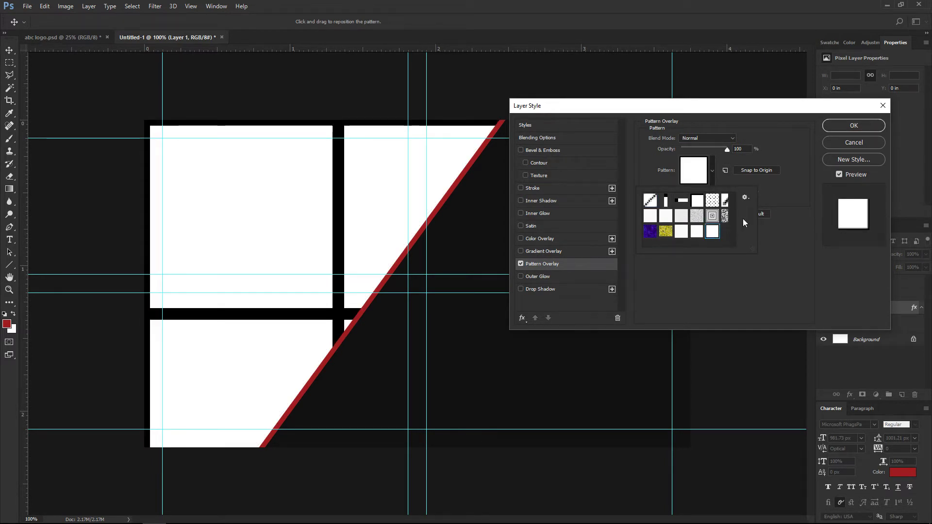
left_click(779, 191)
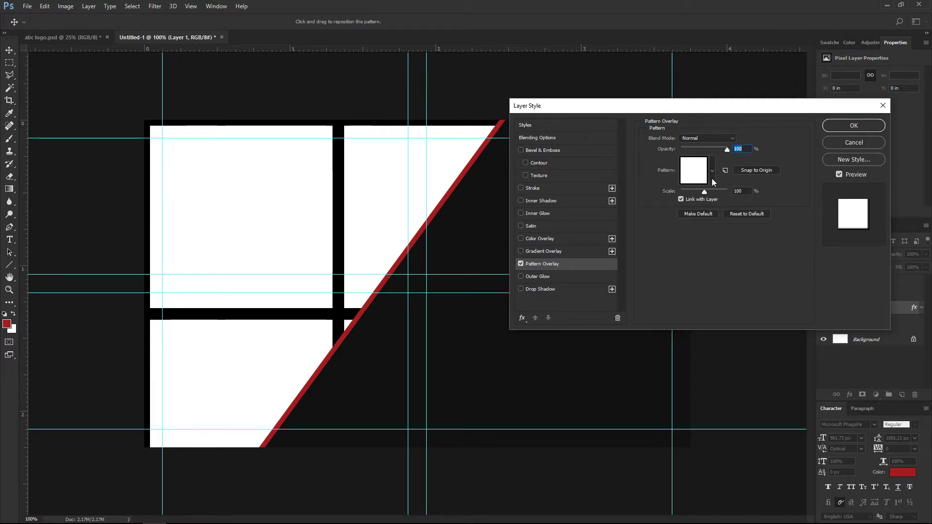
left_click_drag(703, 192, 680, 190)
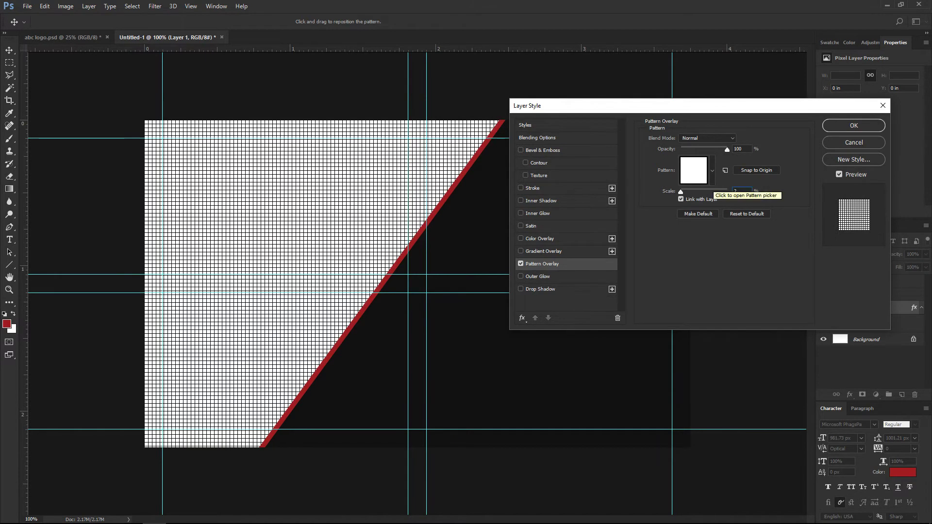
key("Return")
Change Layer 1's Pattern Overlay to Multiply blend mode at 20% opacity.
right_click(870, 308)
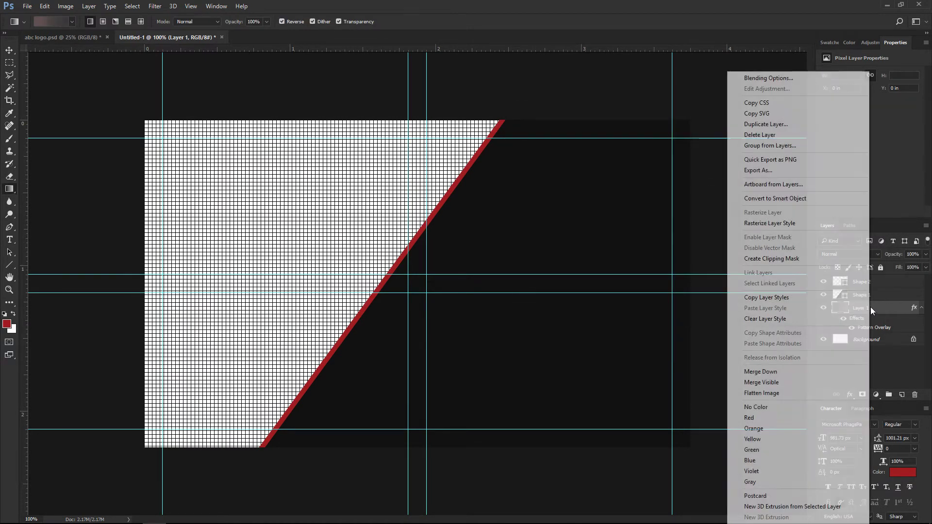
left_click(763, 80)
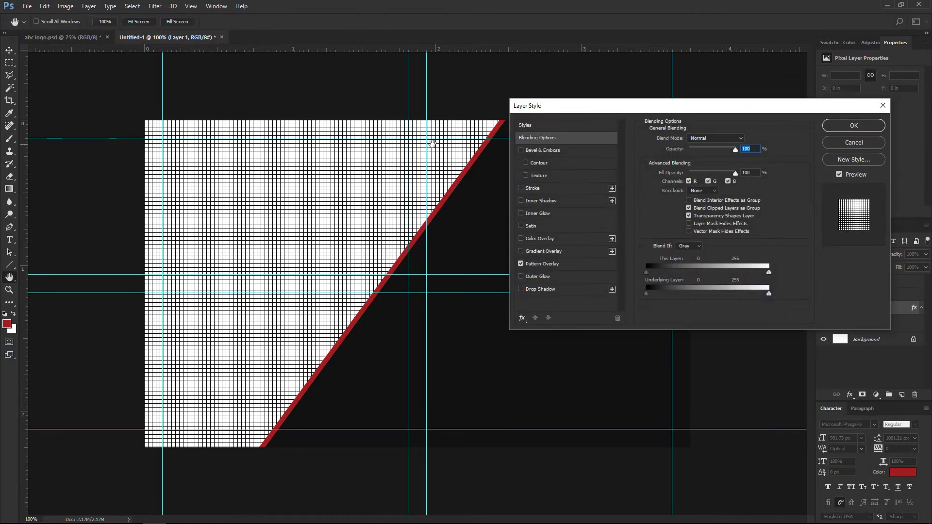
left_click(546, 263)
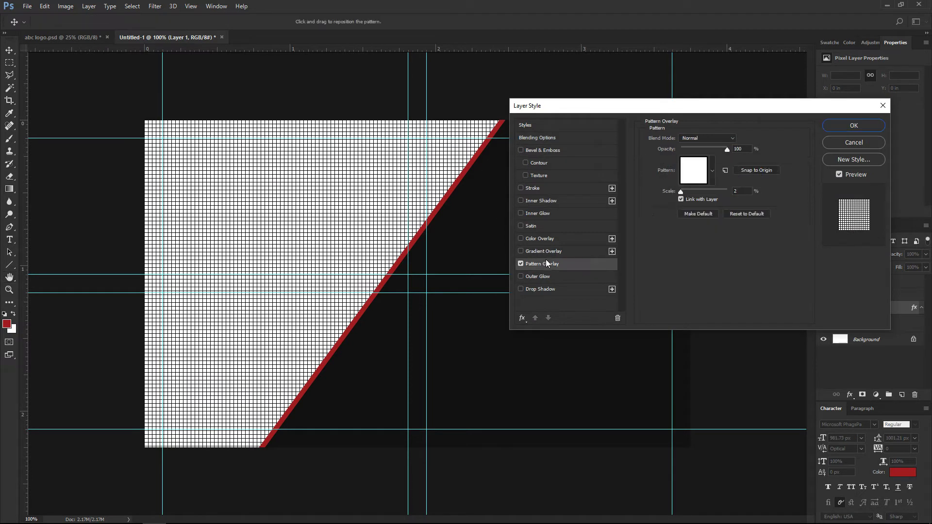
left_click(707, 136)
left_click(703, 152)
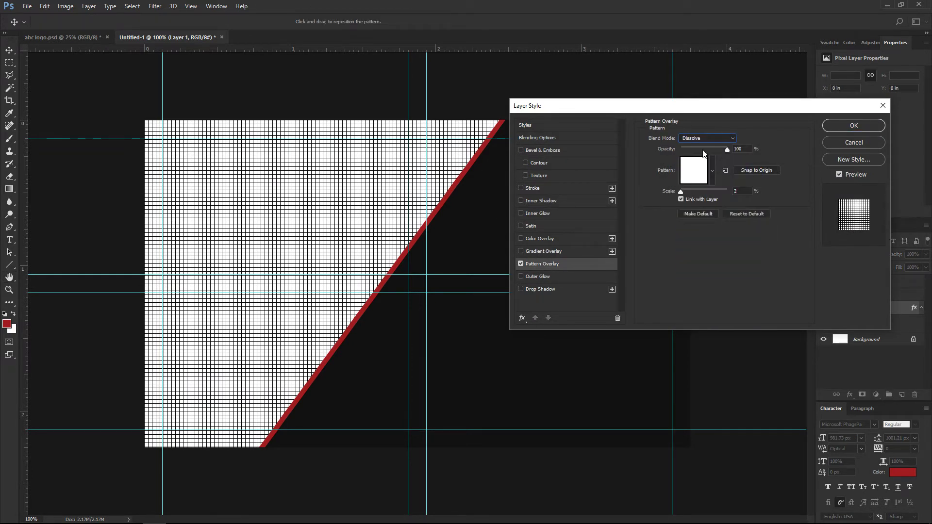
key("Down")
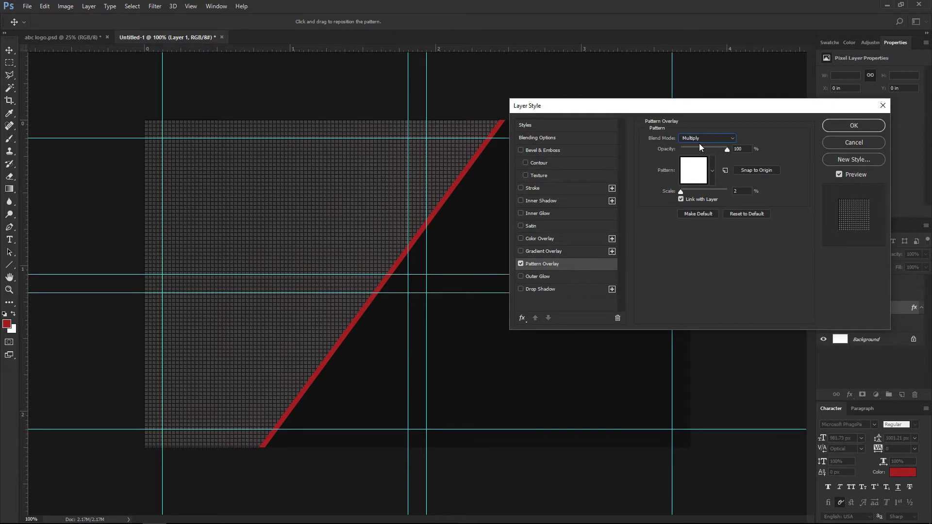
left_click(694, 149)
left_click_drag(694, 149, 687, 149)
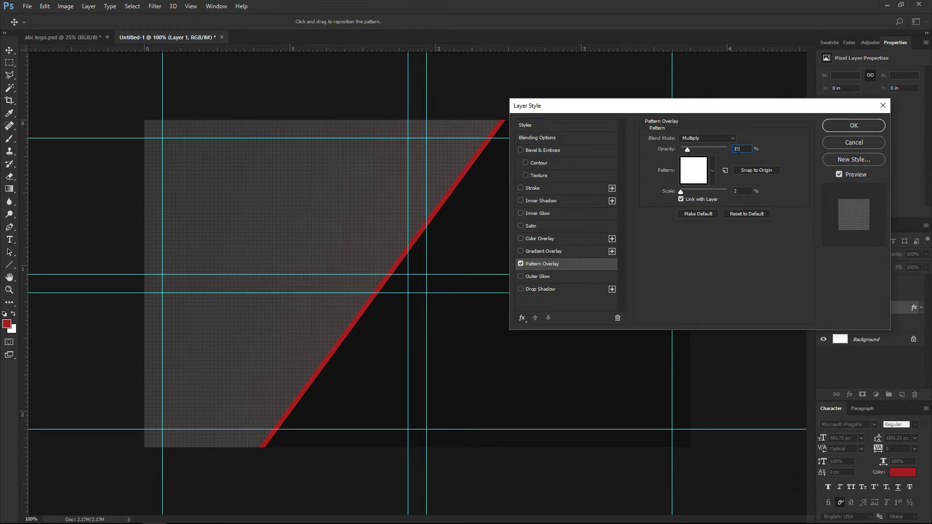
type("25")
key("BackSpace")
type("0")
left_click(846, 127)
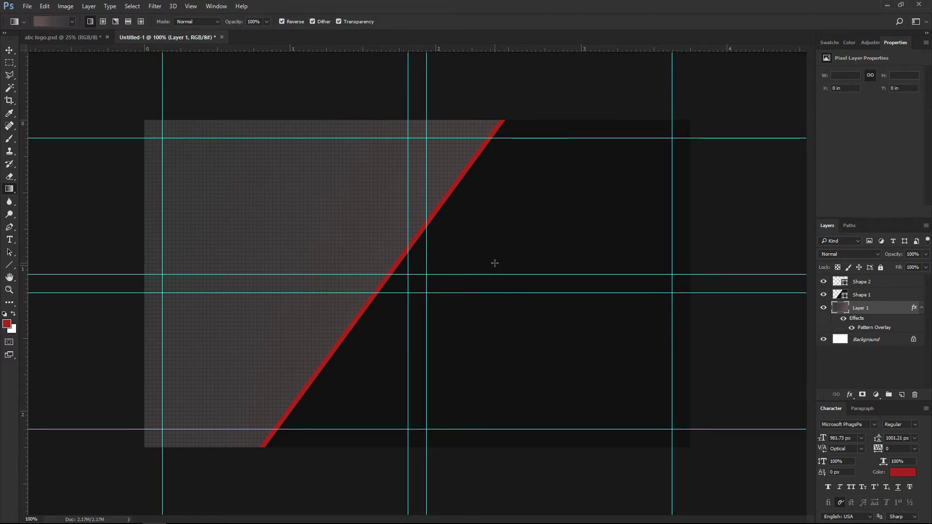
Select Shape 2 and add a drop shadow with 32 px size and 31 px distance.
key("v")
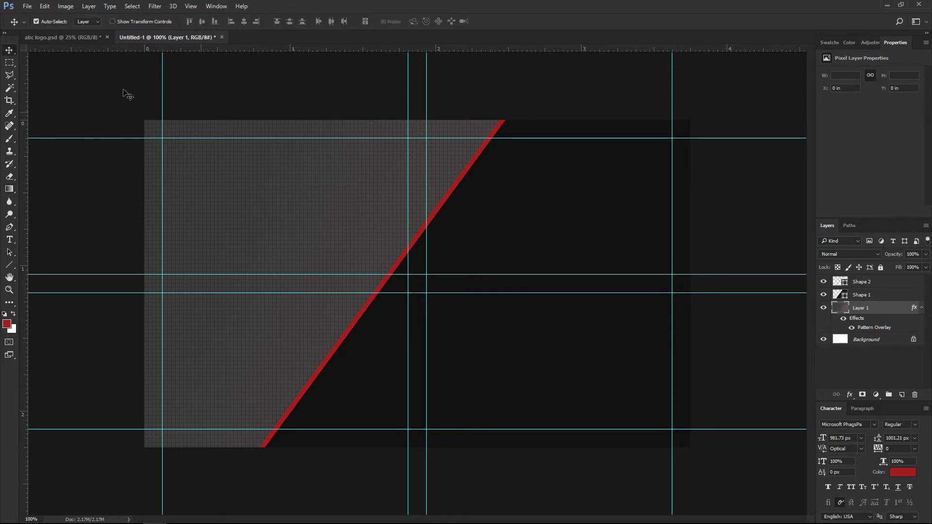
left_click(860, 283)
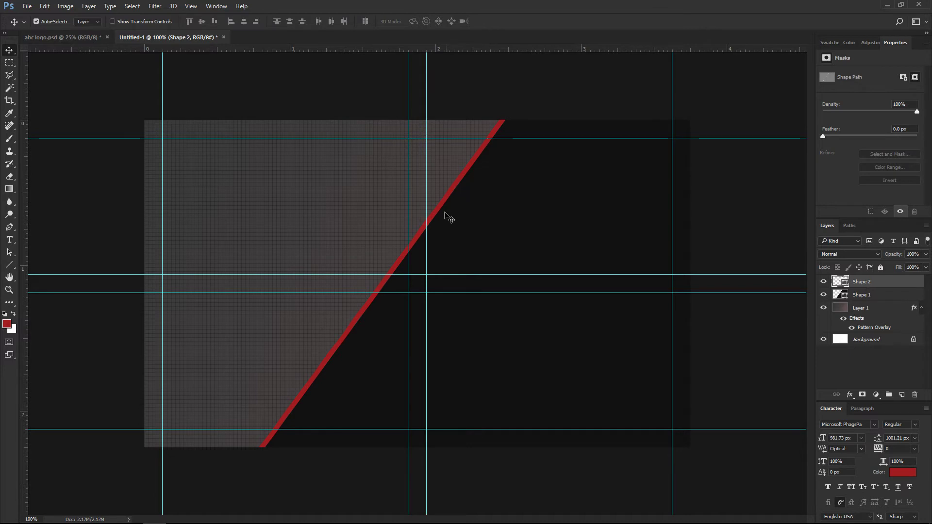
right_click(905, 279)
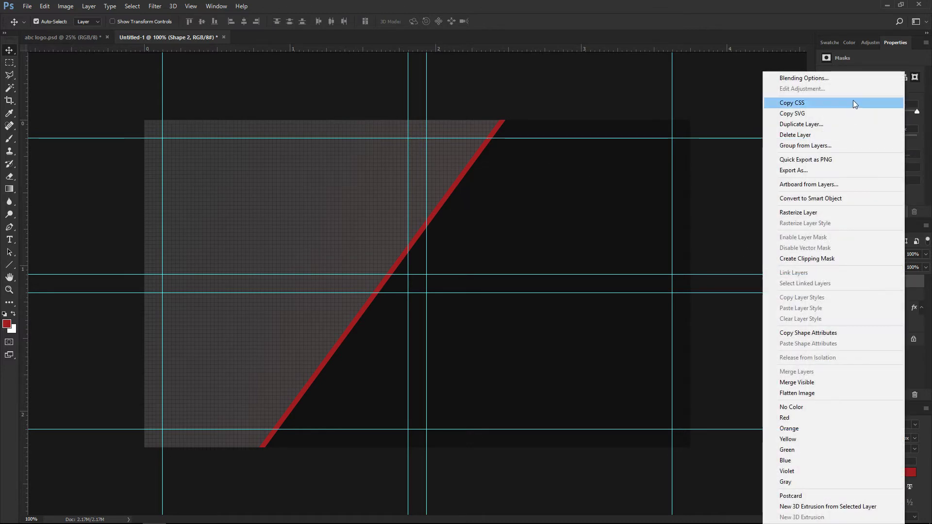
left_click(830, 78)
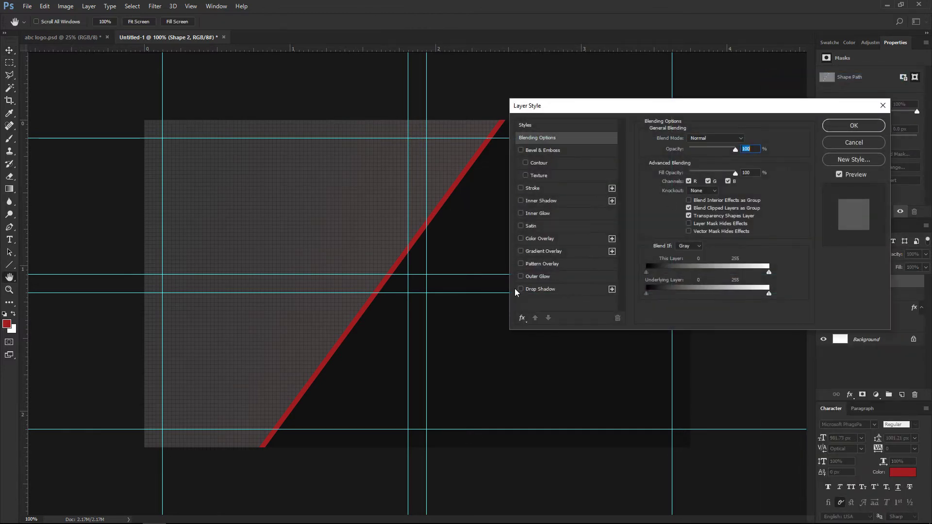
left_click(539, 289)
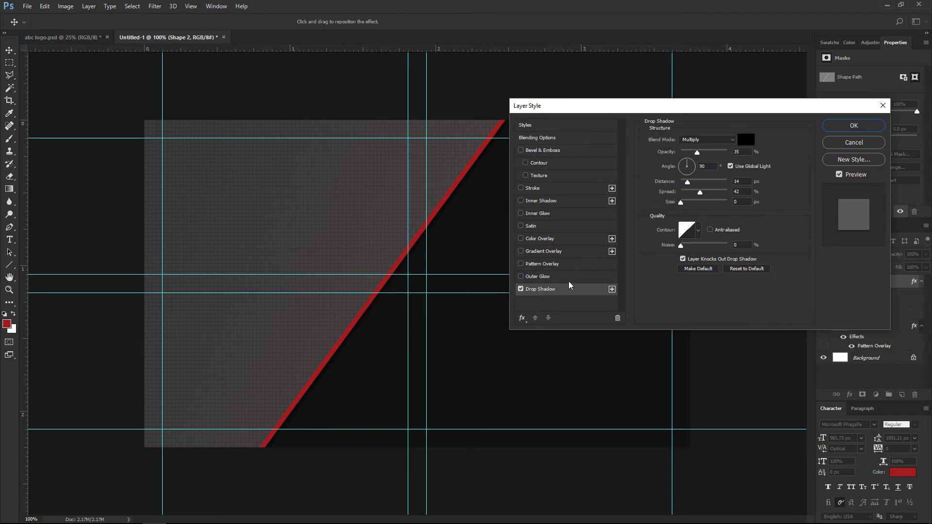
left_click_drag(680, 202, 689, 203)
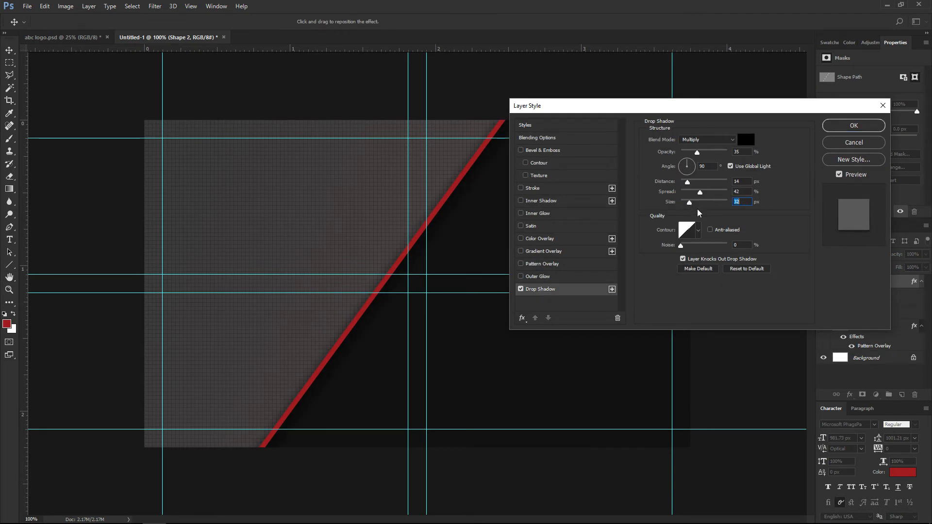
left_click_drag(687, 182, 696, 184)
left_click(835, 129)
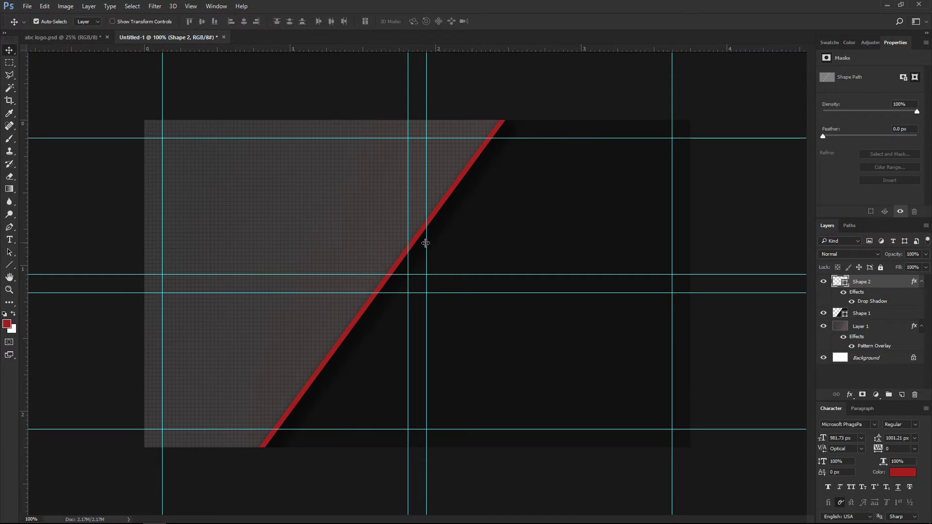
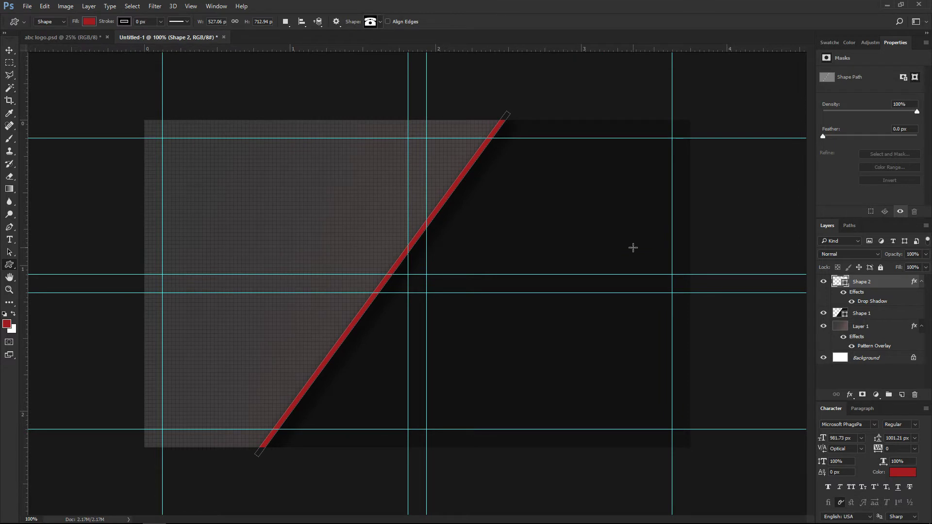
Draw the red telephone icon on the right side, with an envelope icon below it.
left_click_drag(631, 282, 666, 308)
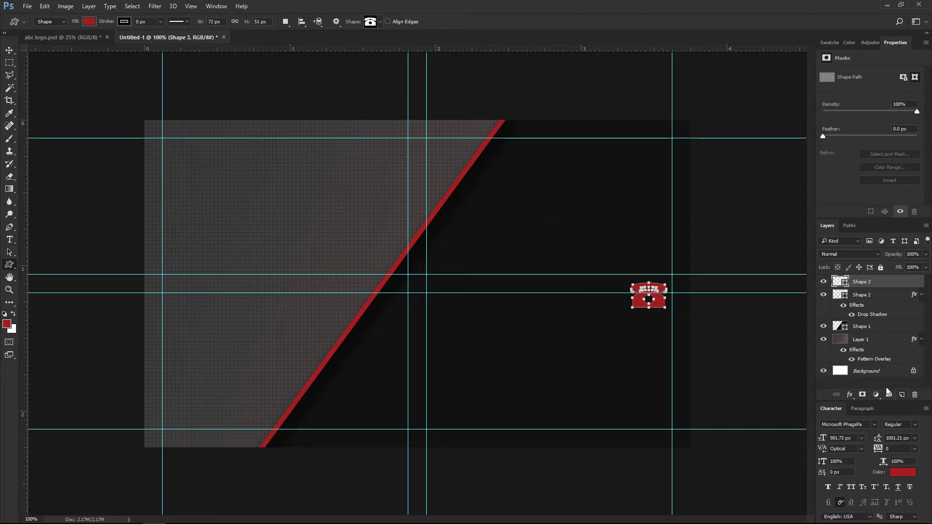
left_click(381, 22)
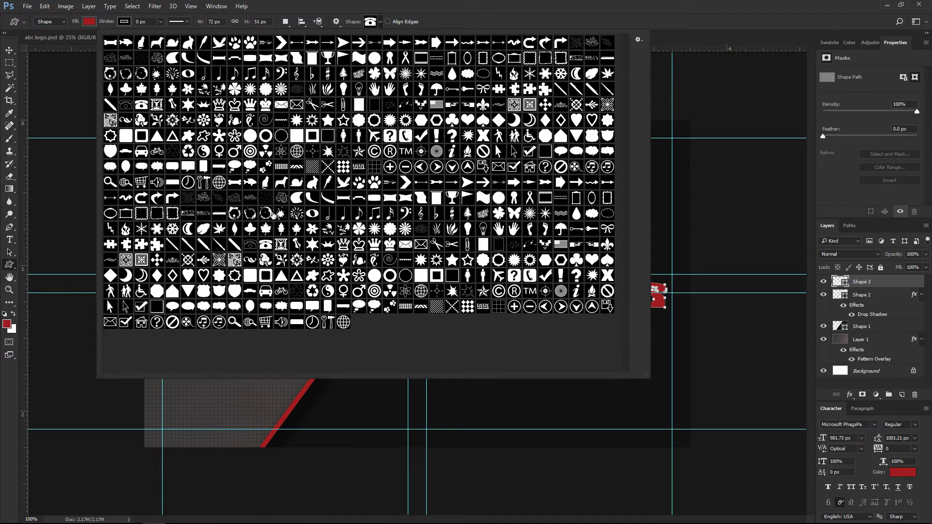
left_click(405, 245)
left_click(378, 24)
left_click_drag(633, 334, 666, 360)
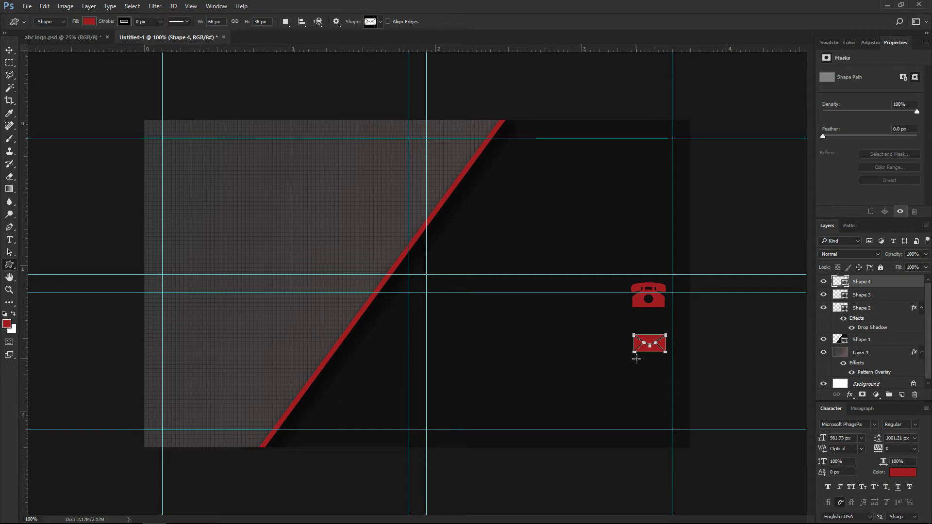
Draw a red globe icon below the envelope.
left_click(380, 24)
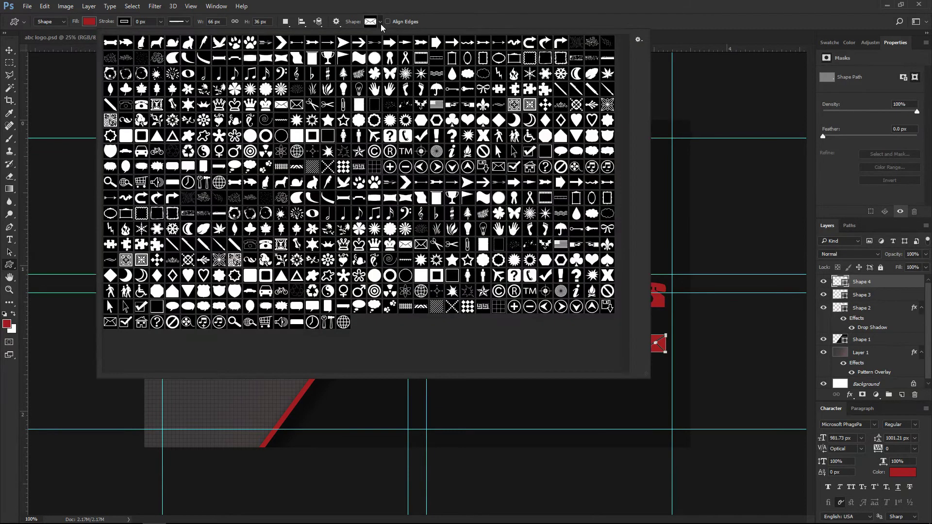
left_click(421, 291)
left_click(380, 25)
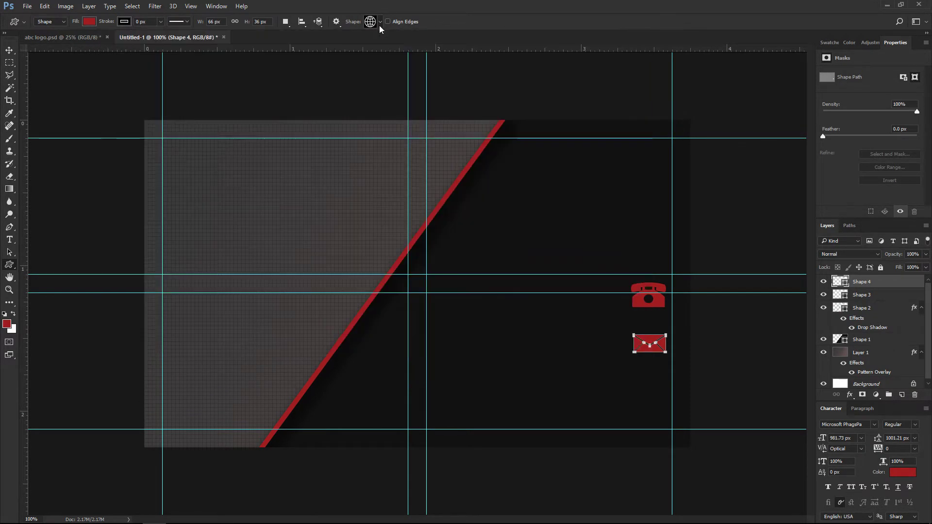
left_click_drag(639, 386, 668, 416)
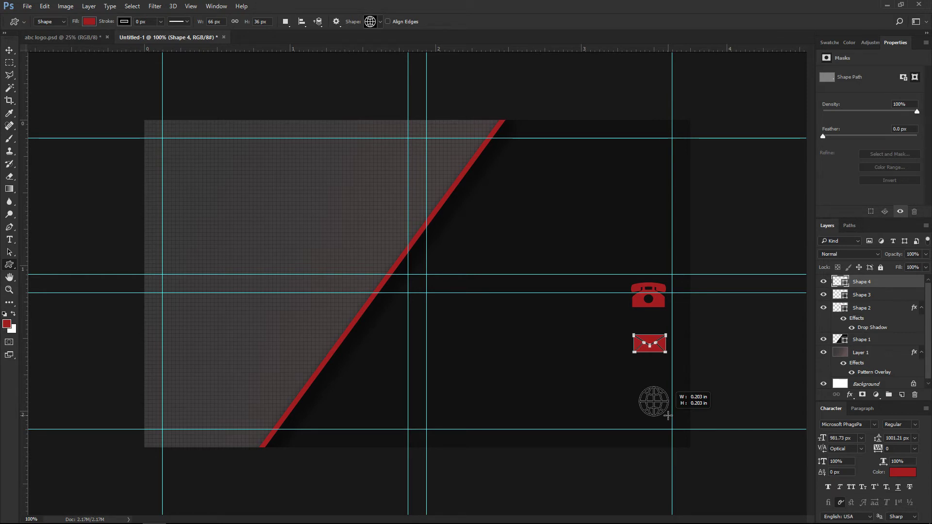
left_click_drag(668, 416, 668, 416)
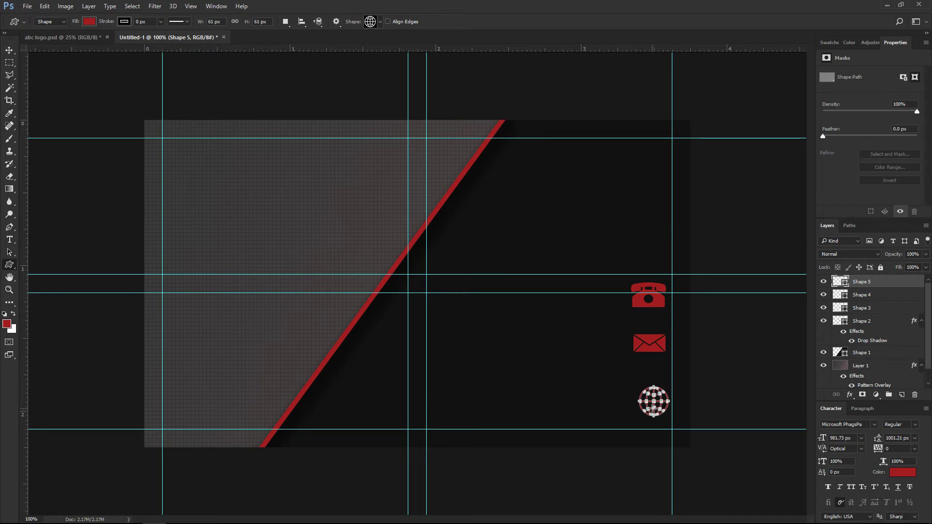
Align the globe and envelope icons in a neat column under the telephone.
key("v")
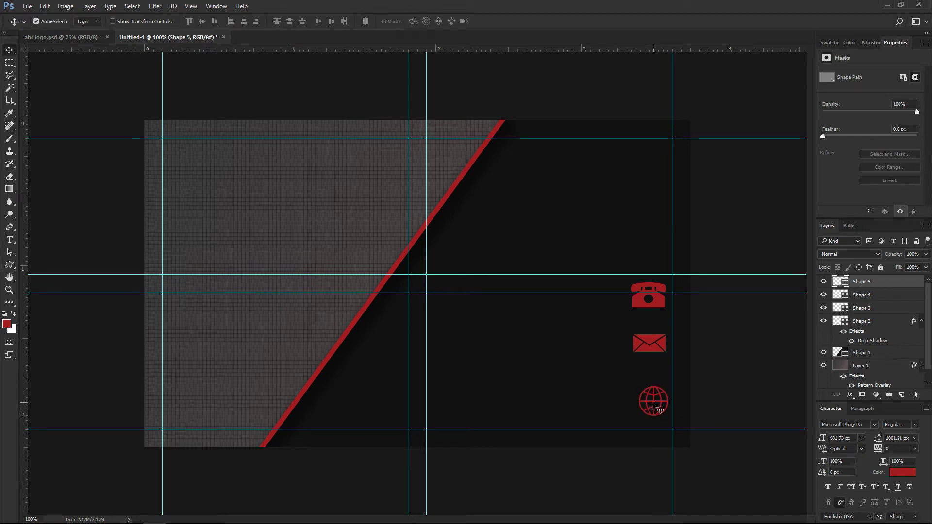
left_click_drag(652, 403, 649, 400)
left_click_drag(648, 343, 648, 350)
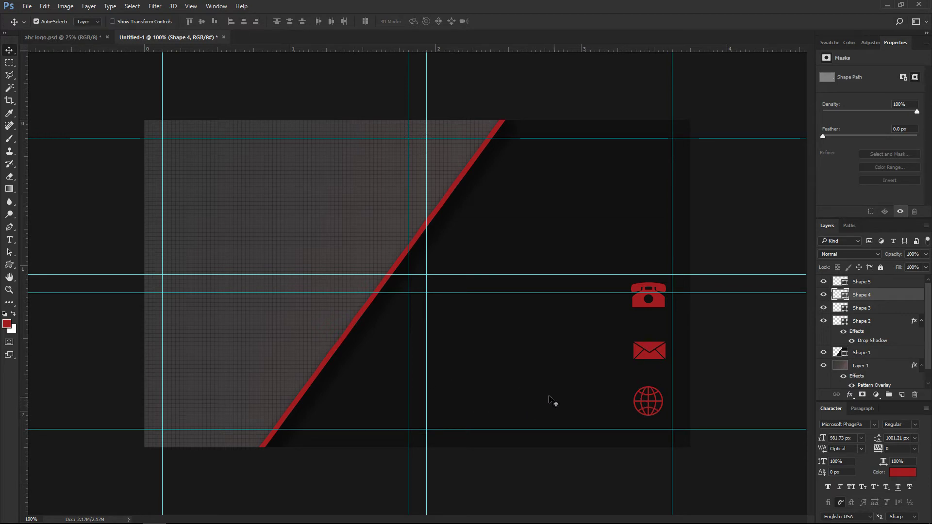
left_click(9, 240)
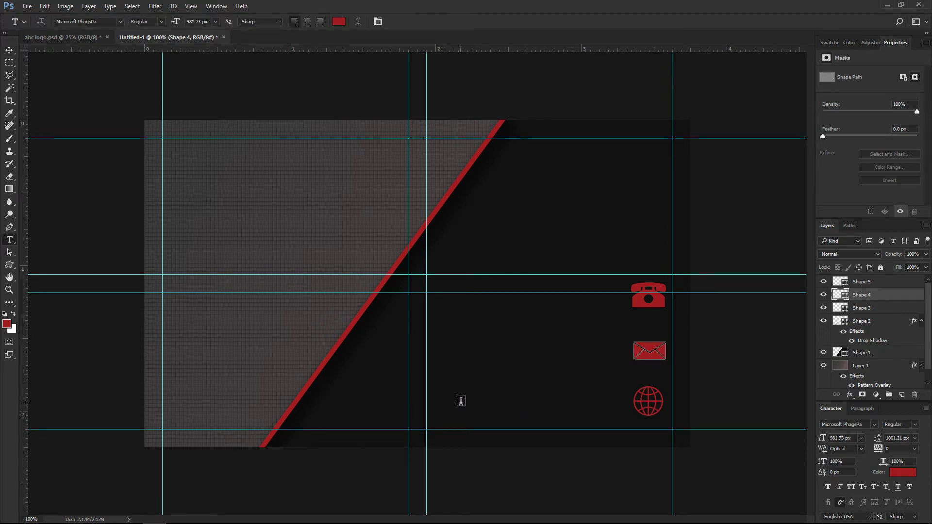
left_click(436, 410)
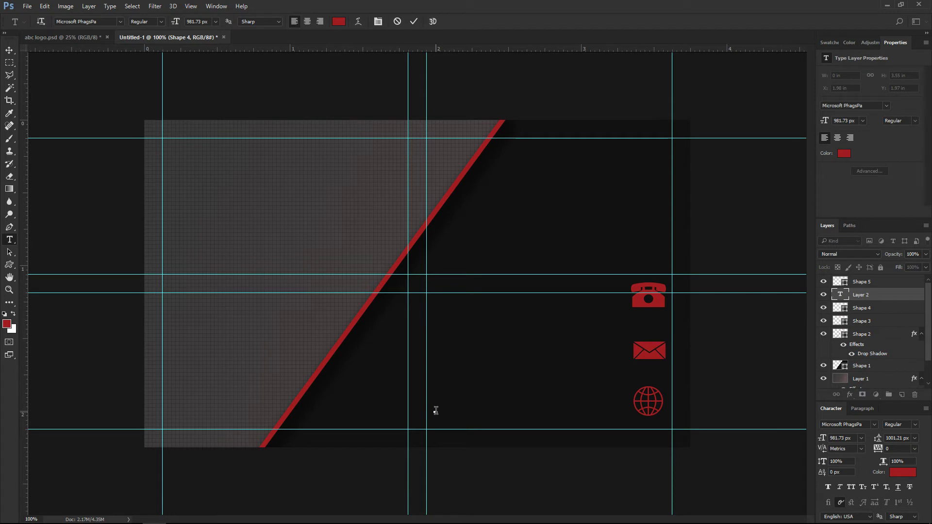
left_click(215, 22)
left_click(205, 185)
type("www.a")
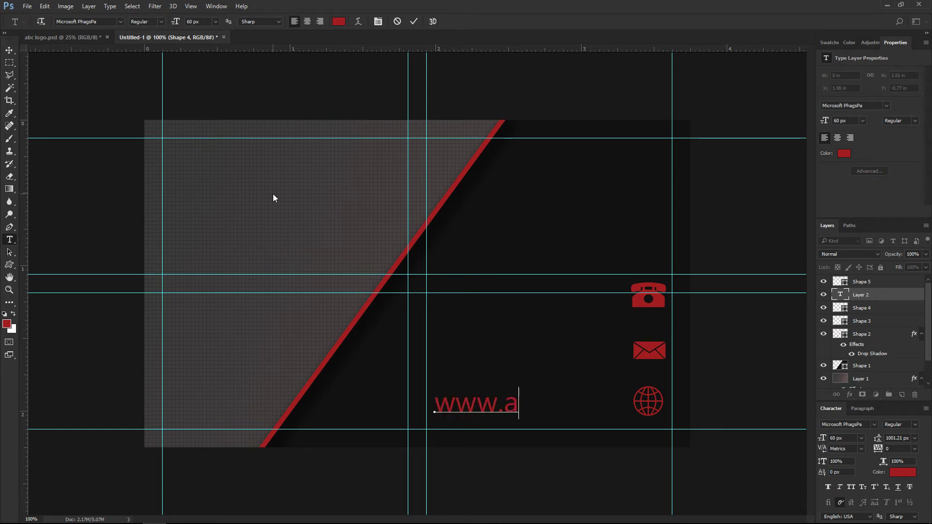
type("bc-tuts")
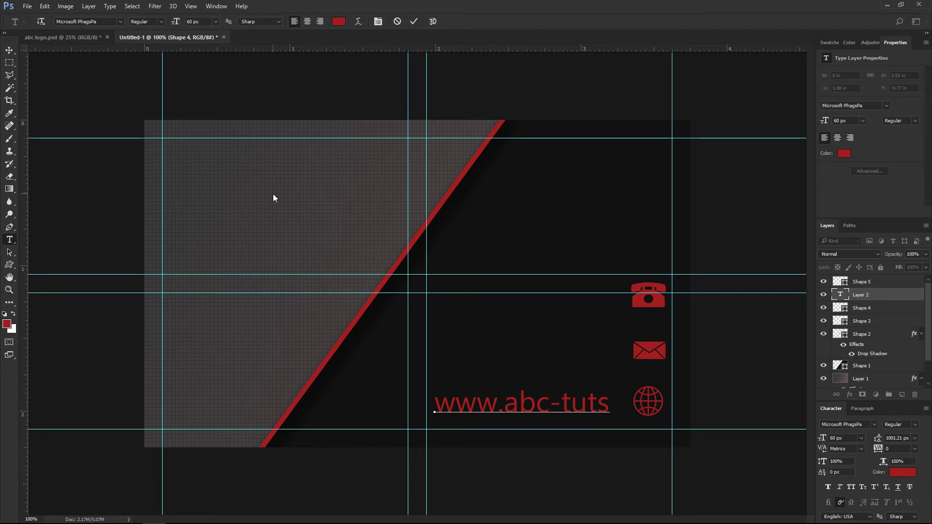
type("/com")
key("ctrl+Return")
Resize the website address to 50 px and move it just left of the globe.
key("ctrl+a")
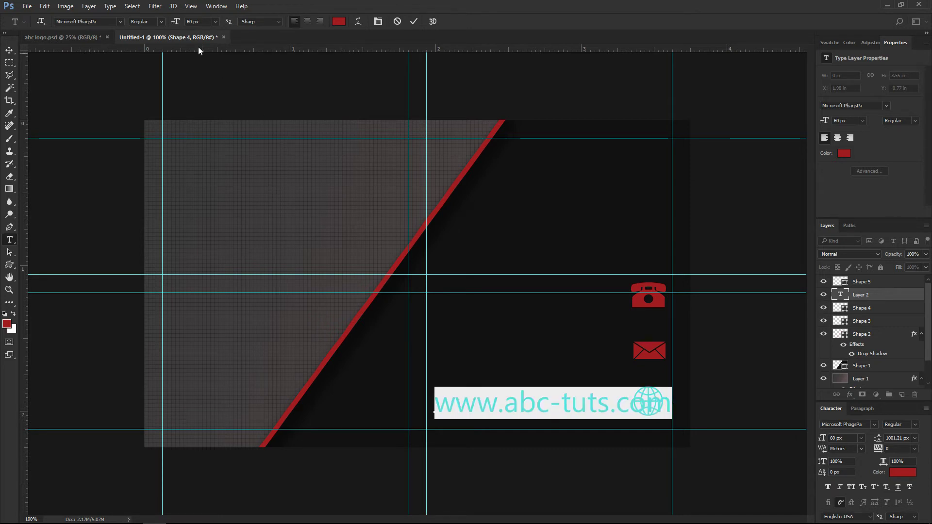
left_click(198, 21)
left_click(215, 22)
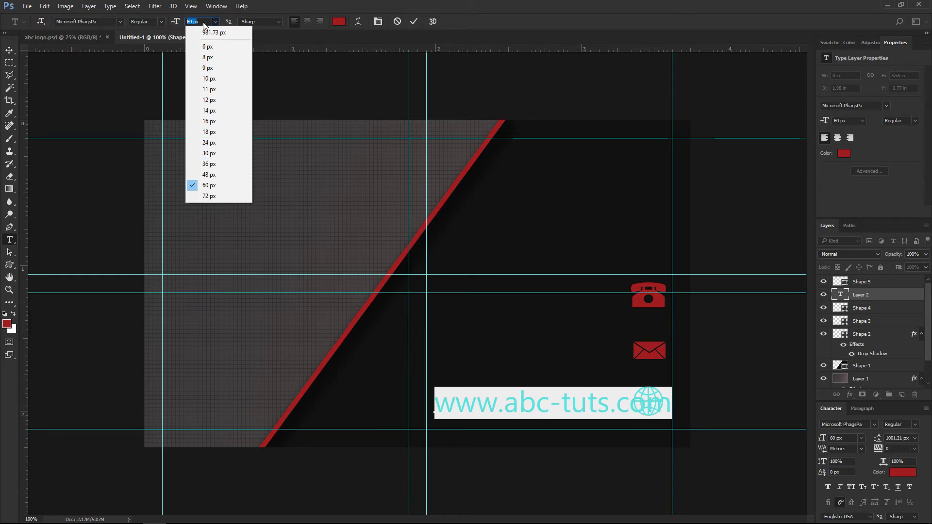
left_click(204, 22)
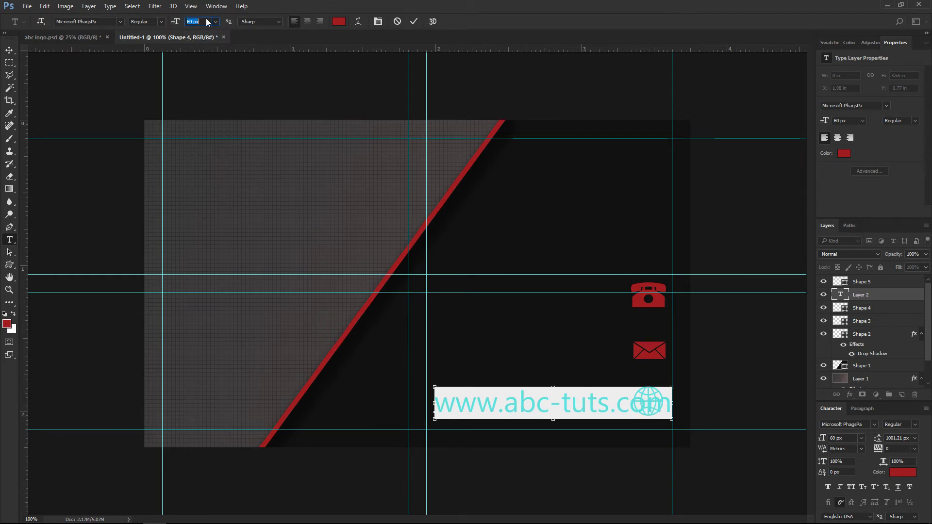
type("50")
key("Return")
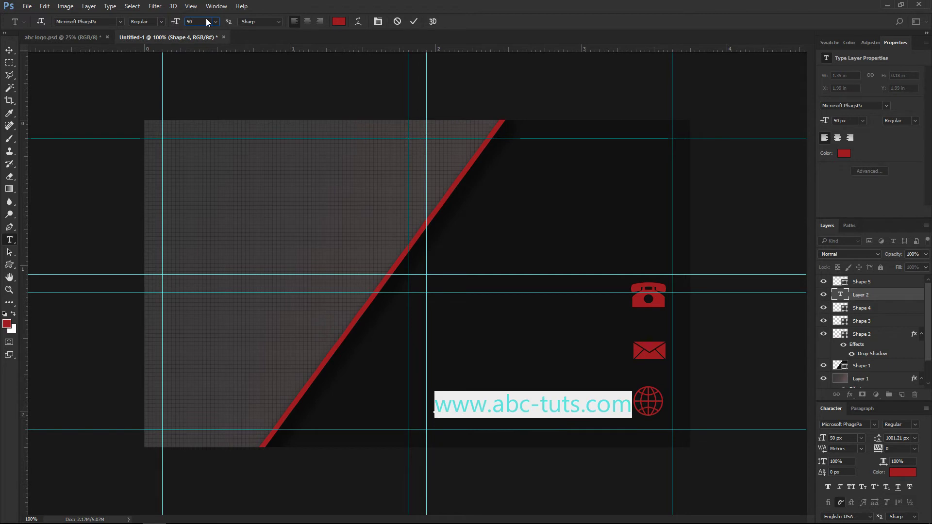
left_click(413, 21)
key("v")
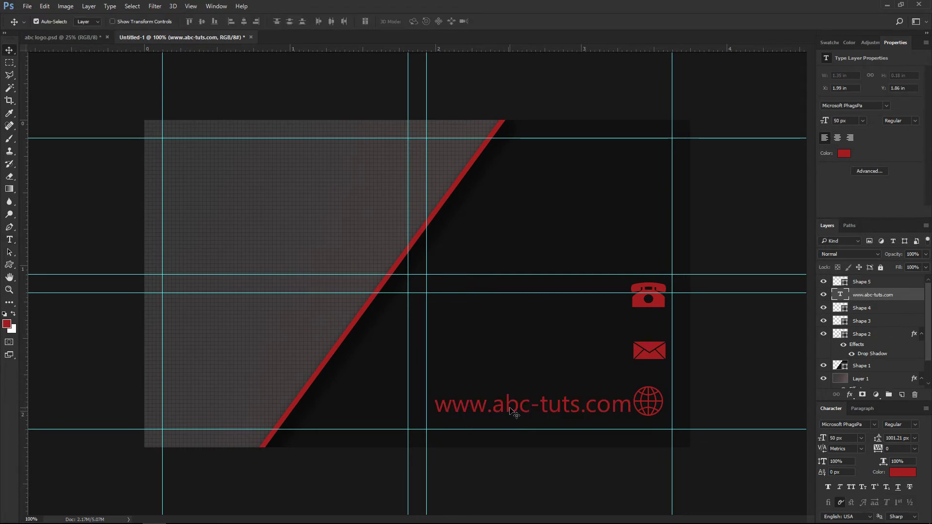
left_click_drag(508, 407, 489, 404)
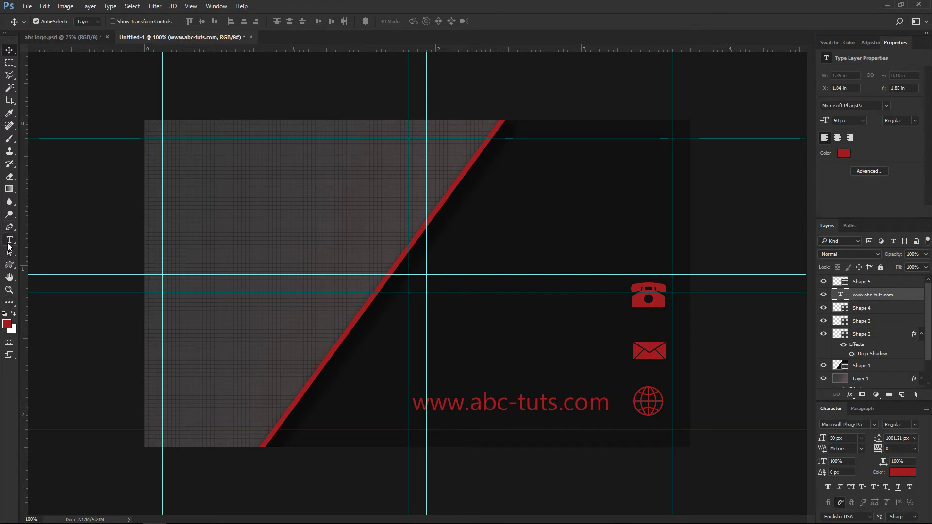
Add an e-mail address line left of the envelope icon.
left_click(9, 241)
left_click(434, 359)
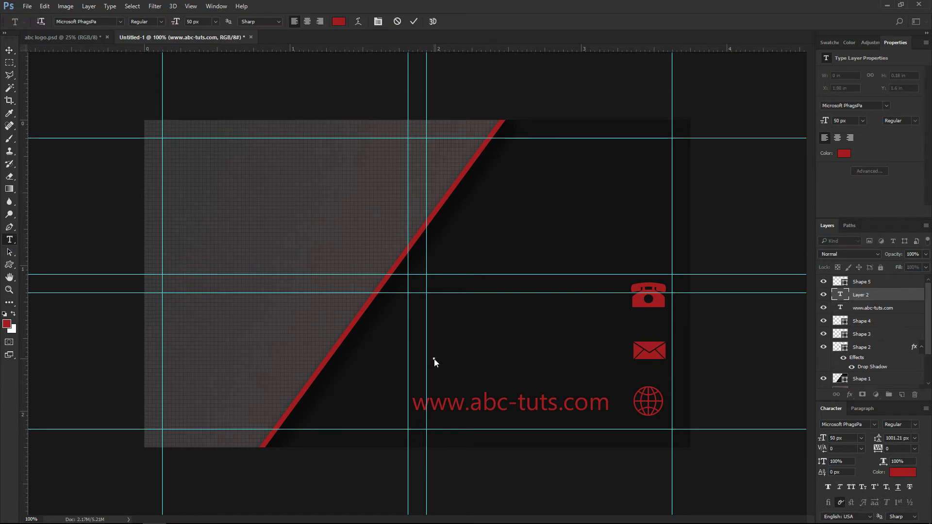
type("exam")
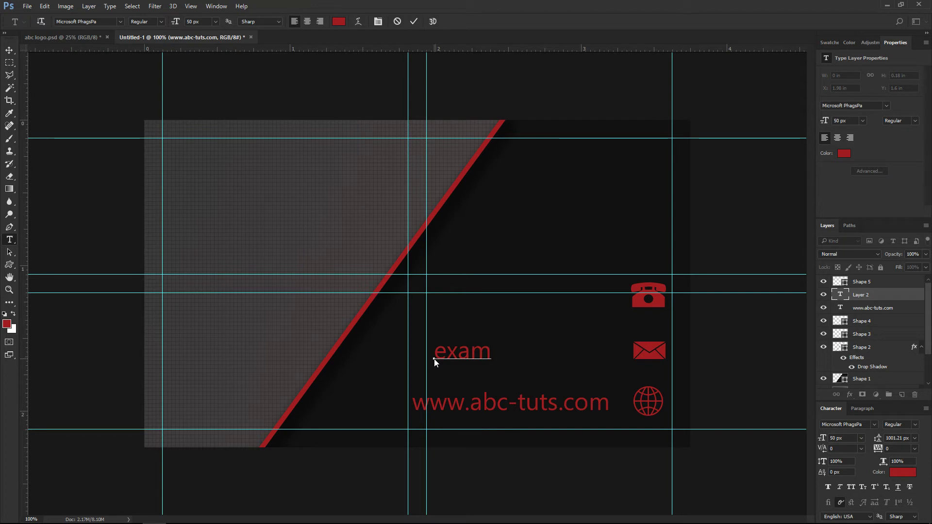
type("ple@g")
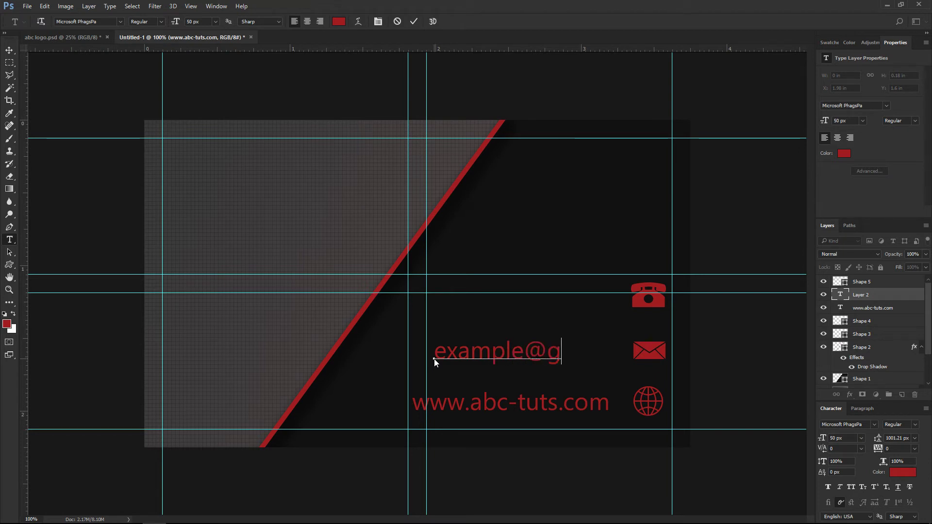
type("mail.com")
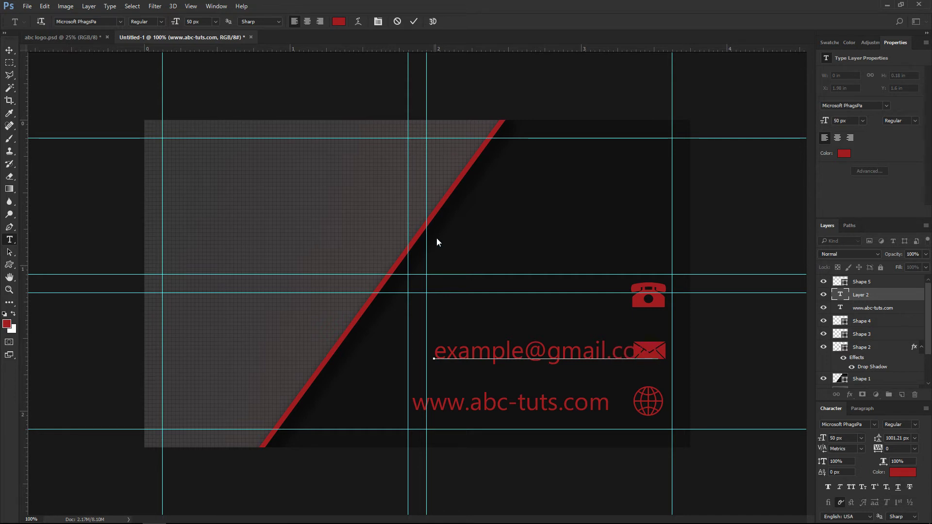
left_click(414, 22)
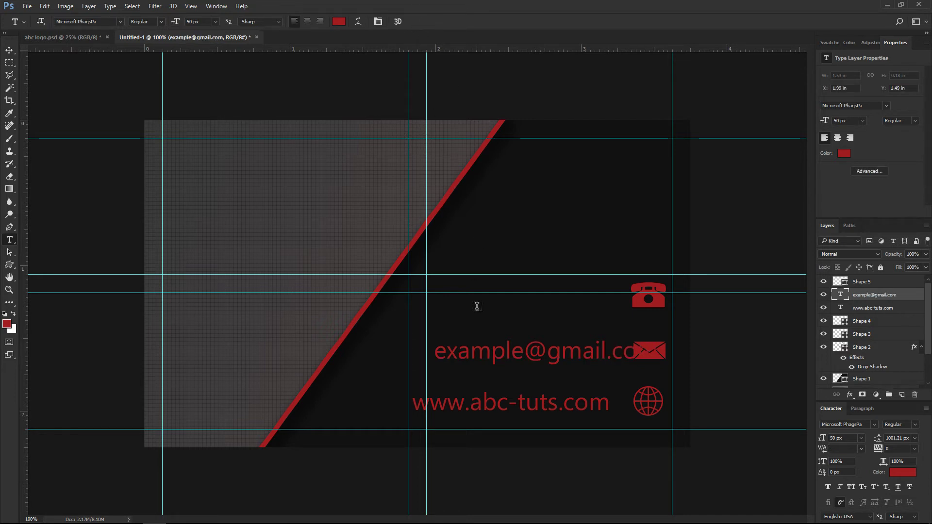
key("v")
left_click_drag(529, 353, 483, 353)
Add the sample phone number beside the telephone icon, aligned with the other contact lines.
left_click(9, 240)
left_click(434, 297)
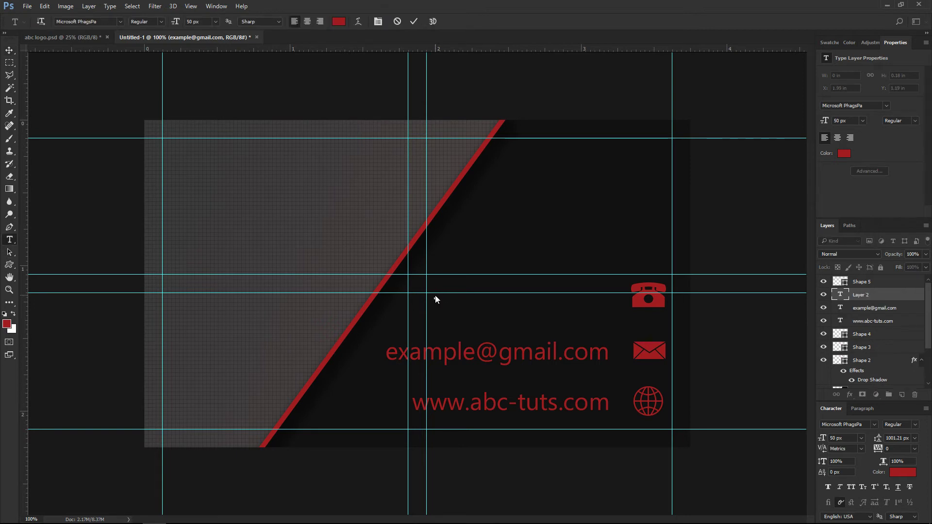
type("+123")
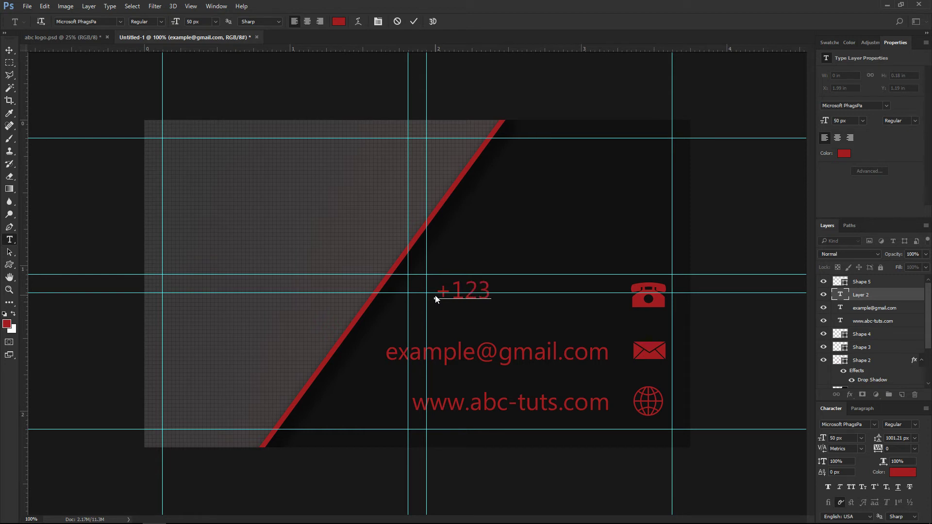
type(" 456 7")
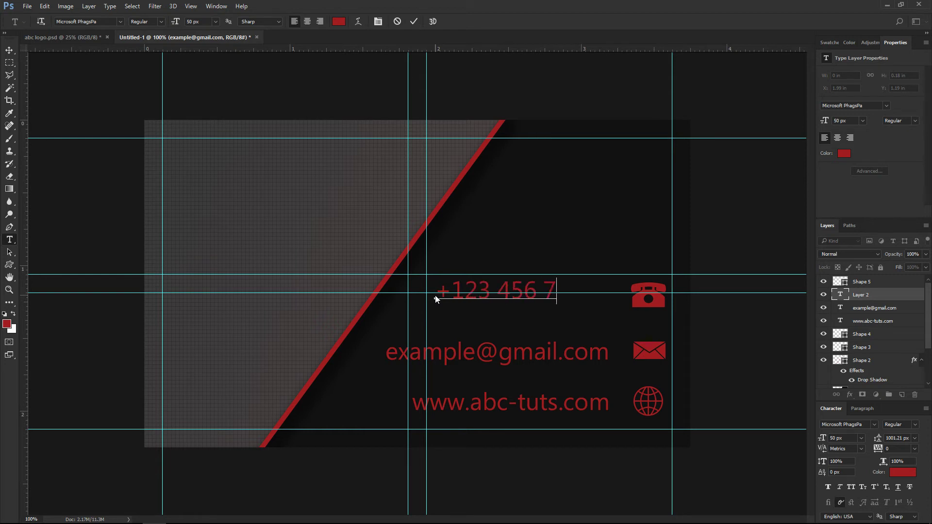
type("890")
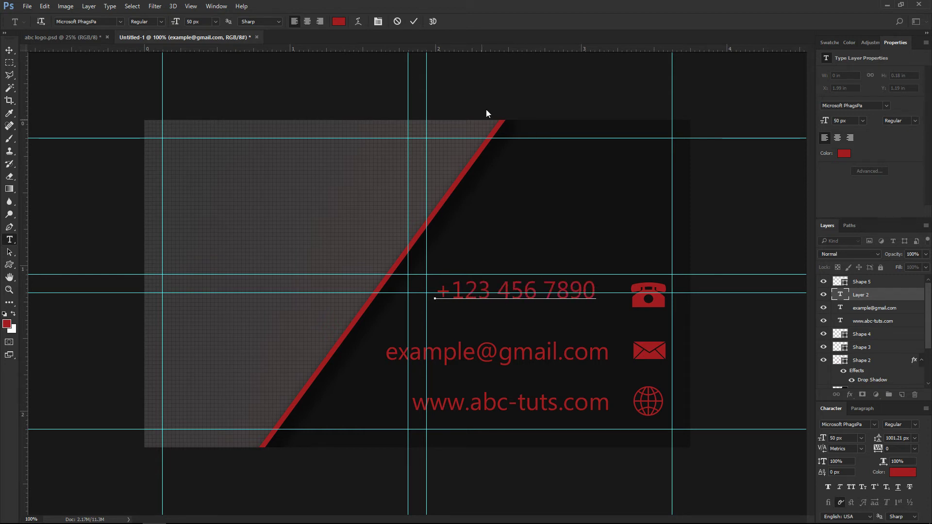
left_click(413, 21)
key("v")
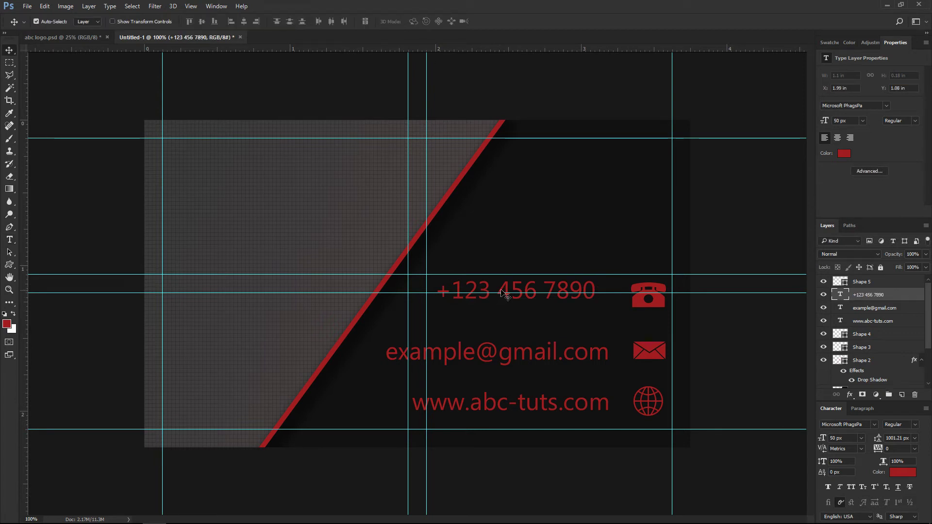
left_click_drag(503, 289, 518, 301)
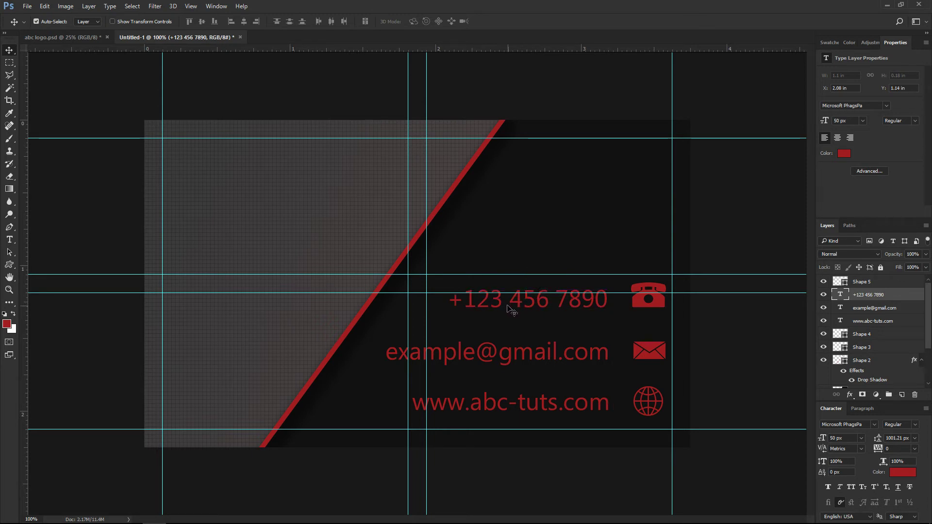
Type the title 'Graphic Designer' near the top left and select the word Graphic.
left_click(9, 239)
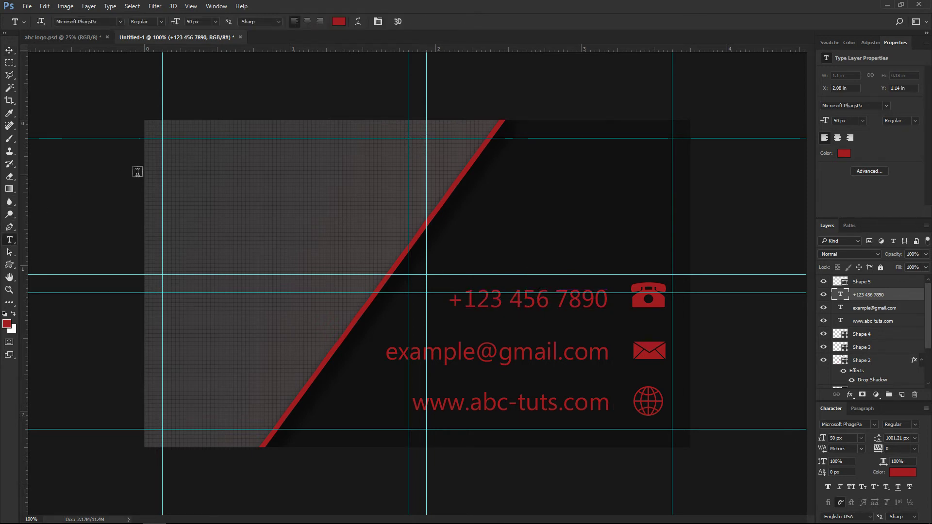
left_click(203, 184)
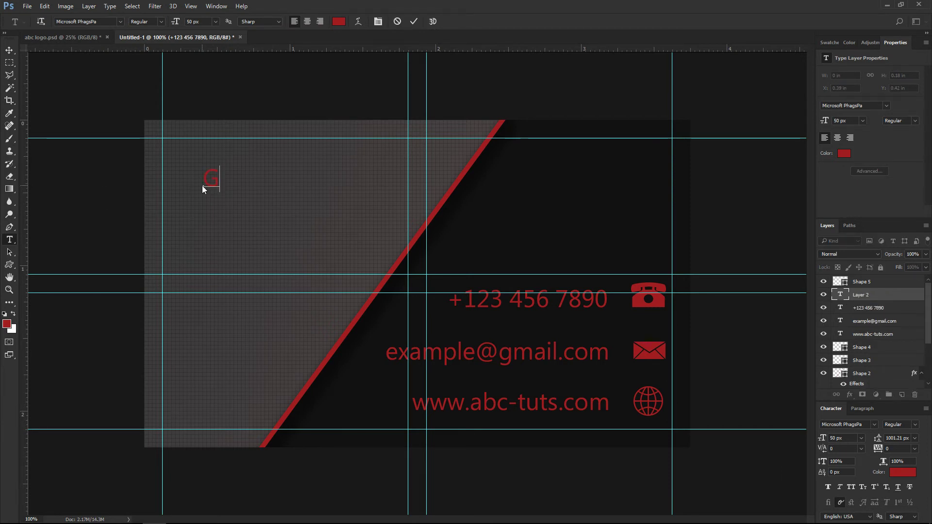
type("Graphic Designer")
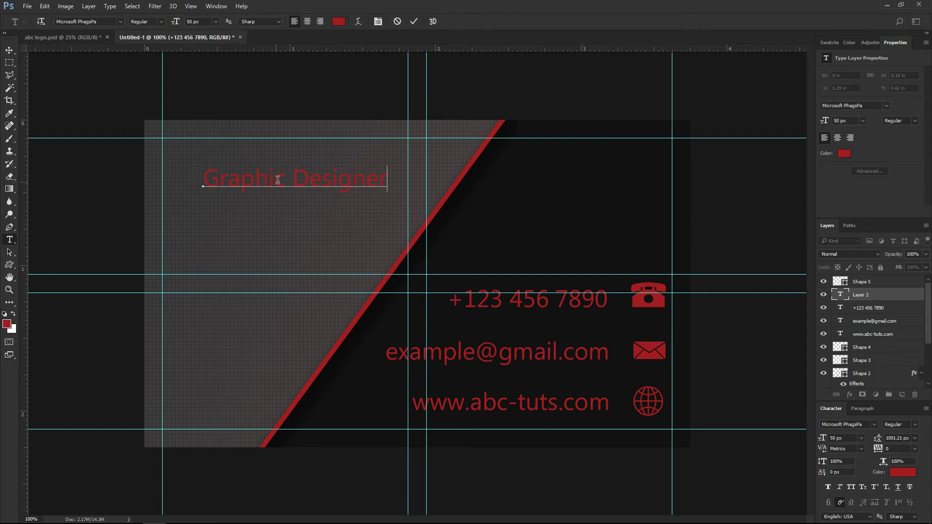
left_click_drag(268, 179, 286, 179)
left_click_drag(225, 180, 175, 152)
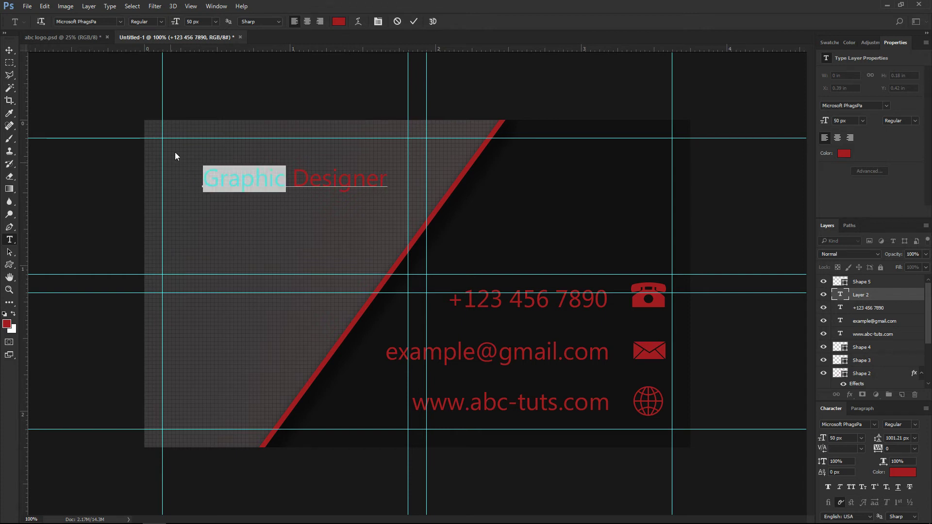
Make the word Graphic bold and black (#000000).
left_click(158, 22)
left_click(144, 37)
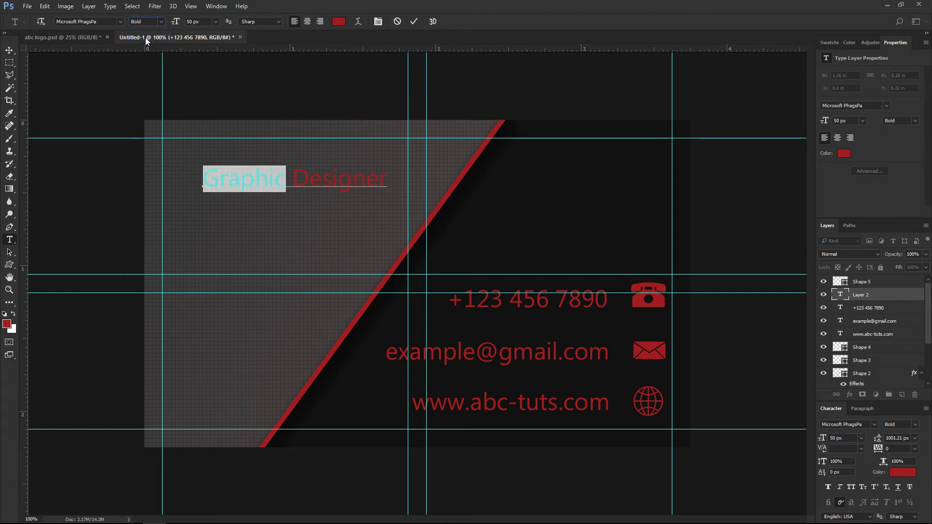
left_click(338, 21)
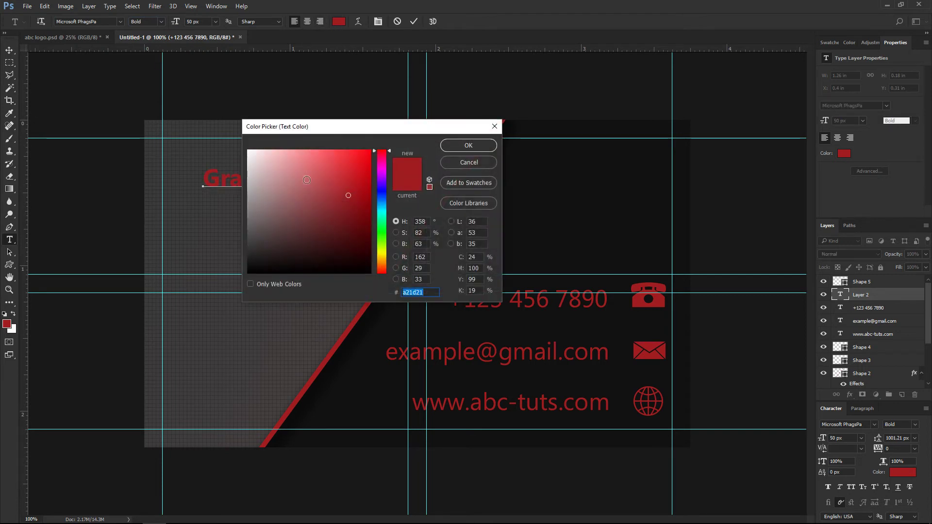
left_click_drag(340, 270, 382, 312)
left_click(458, 147)
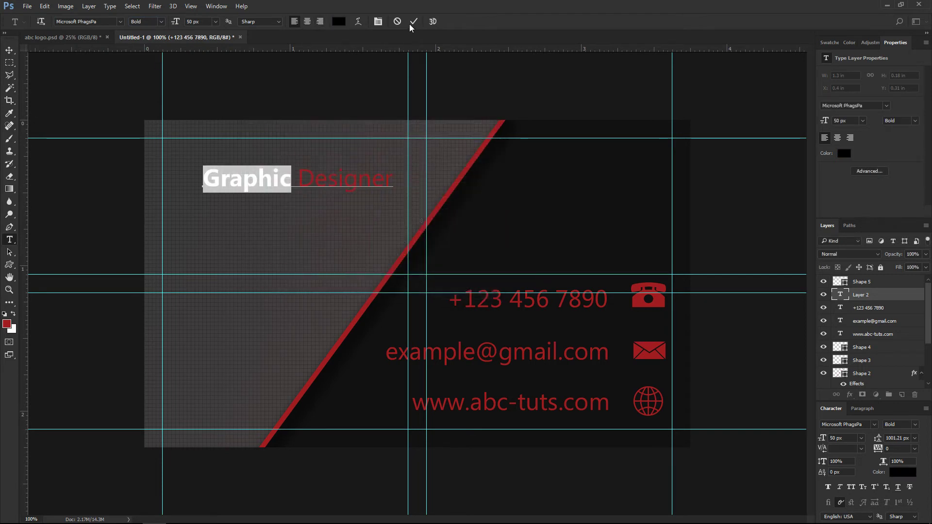
left_click(411, 23)
Set the whole Graphic Designer title to 72 px.
left_click(387, 179)
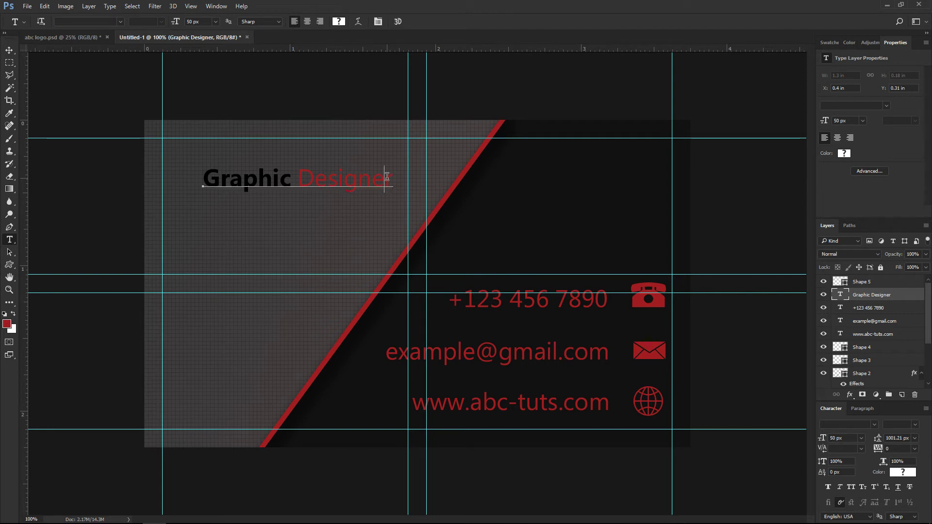
key("ctrl+a")
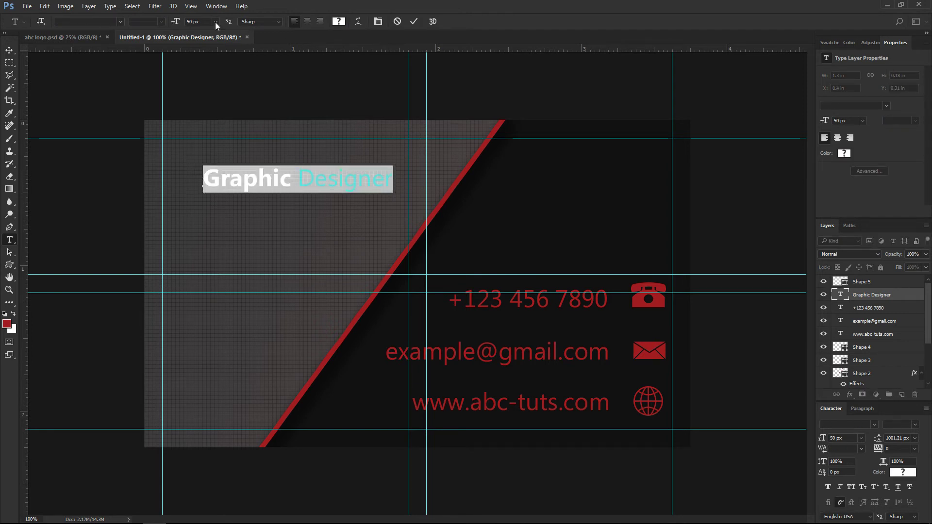
left_click(216, 21)
left_click(214, 175)
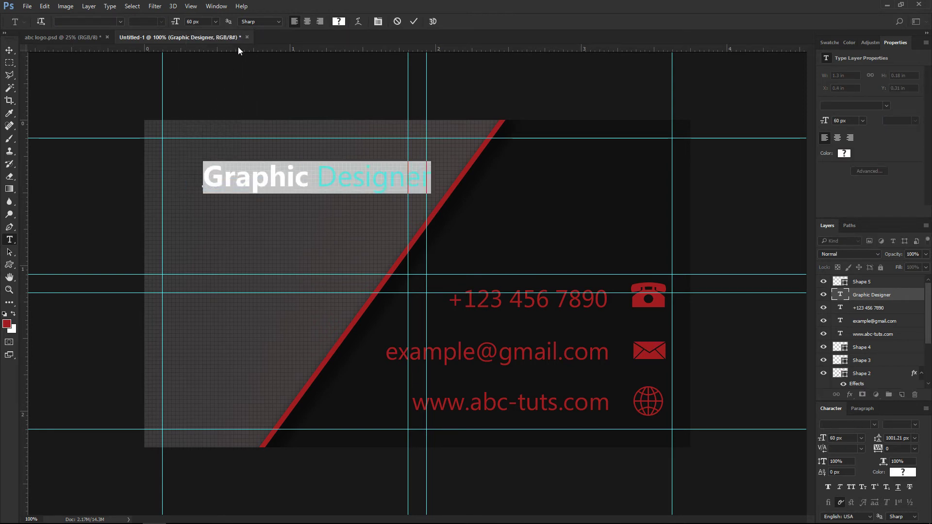
left_click(221, 25)
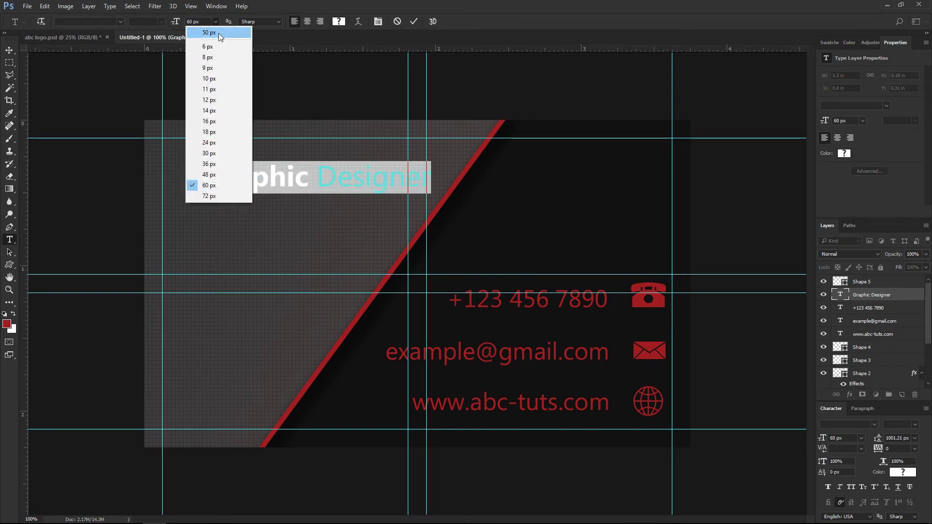
left_click(202, 196)
left_click(413, 21)
Move the title toward the top-left corner and start a new text line below it.
key("v")
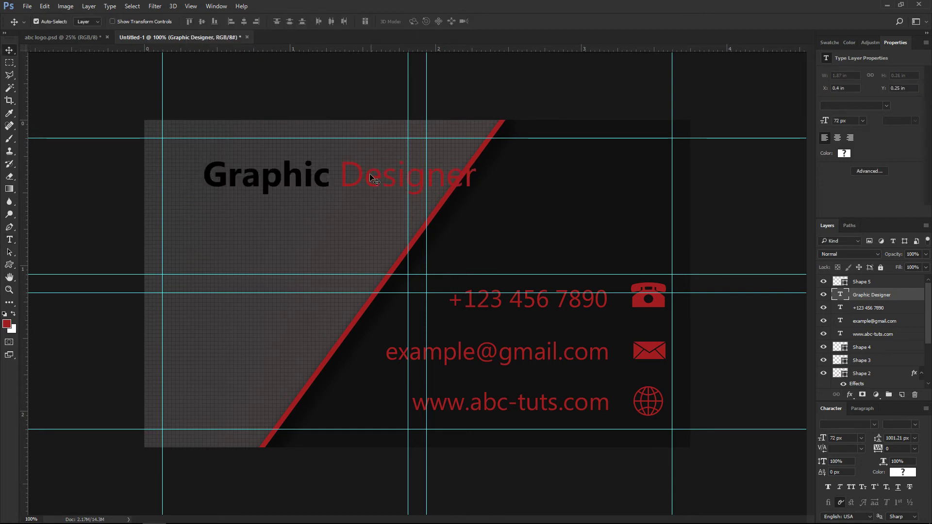
left_click_drag(352, 176, 322, 165)
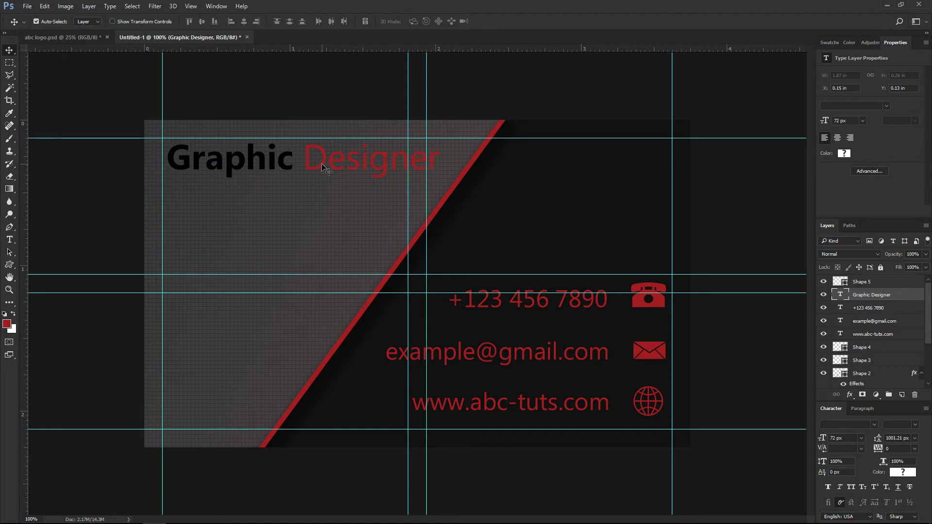
left_click(10, 239)
left_click(193, 210)
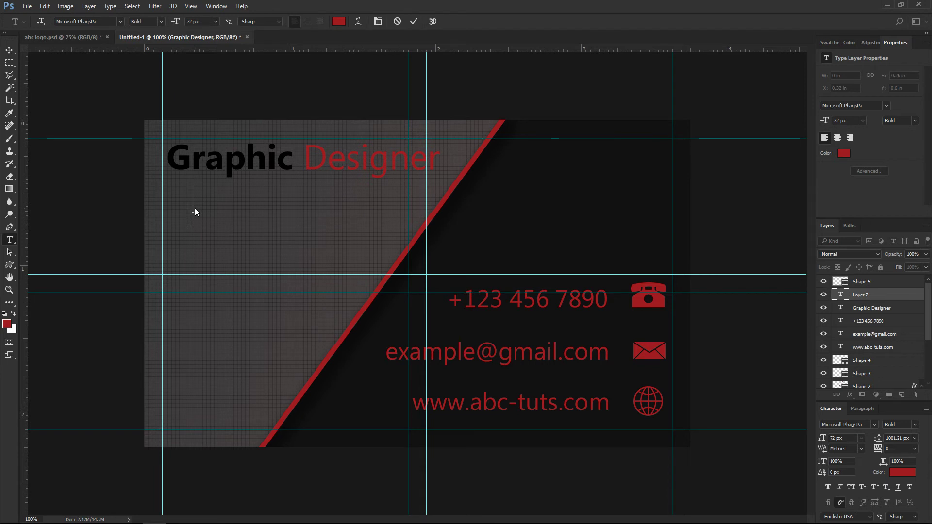
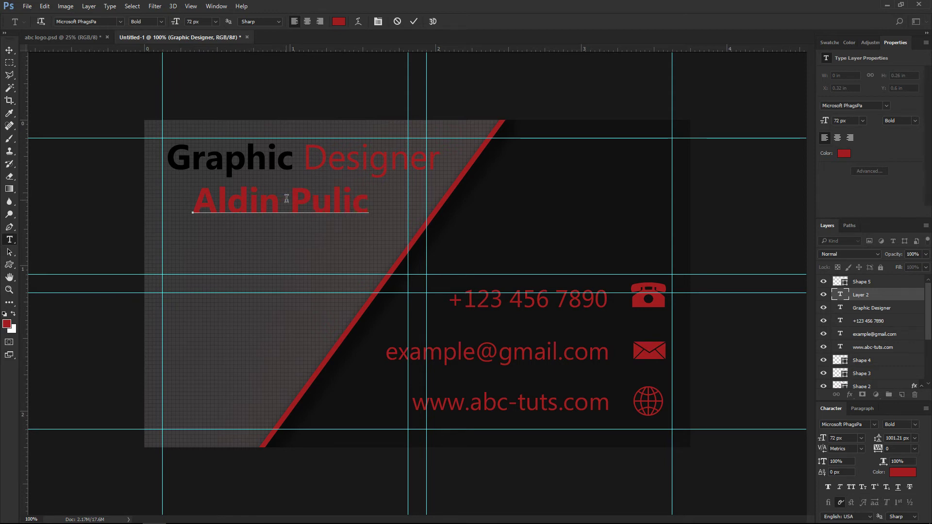
Type the designer's full name and make the first name Regular weight in black #000000.
left_click_drag(281, 200, 157, 206)
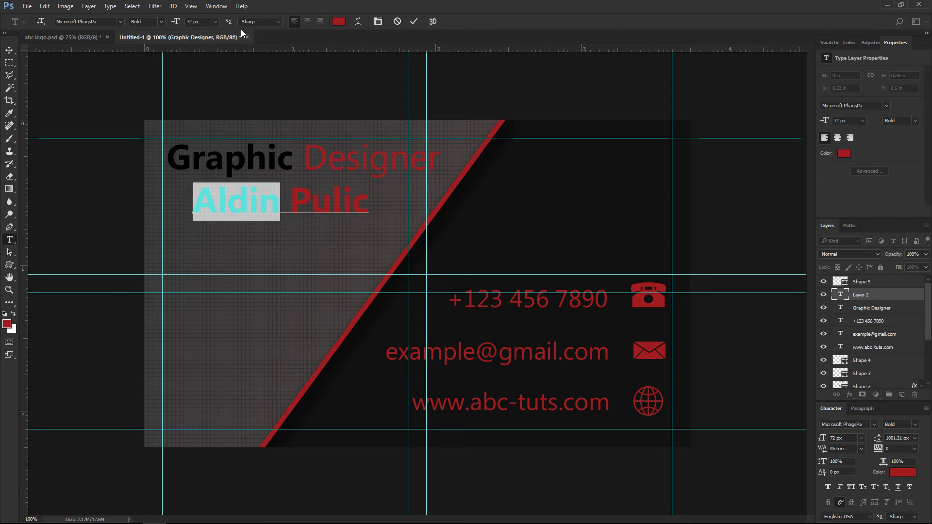
left_click(160, 23)
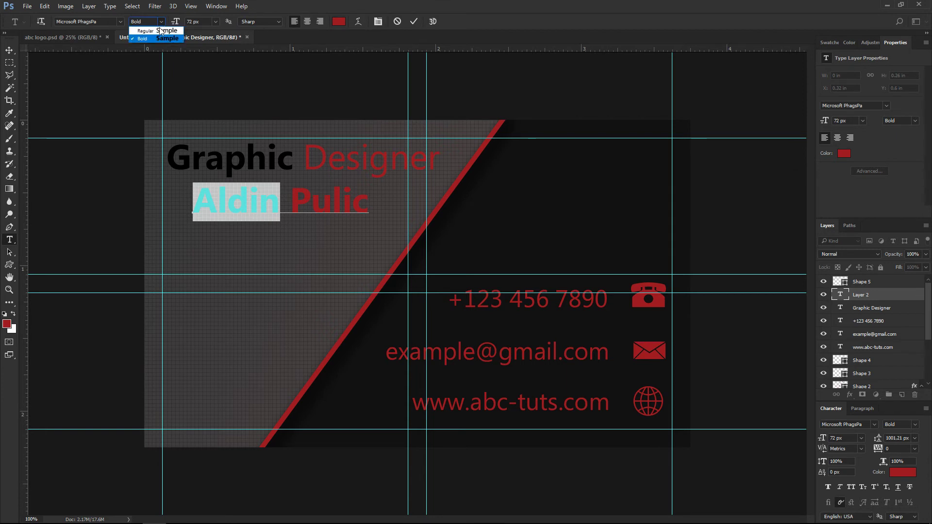
left_click(155, 34)
left_click(338, 23)
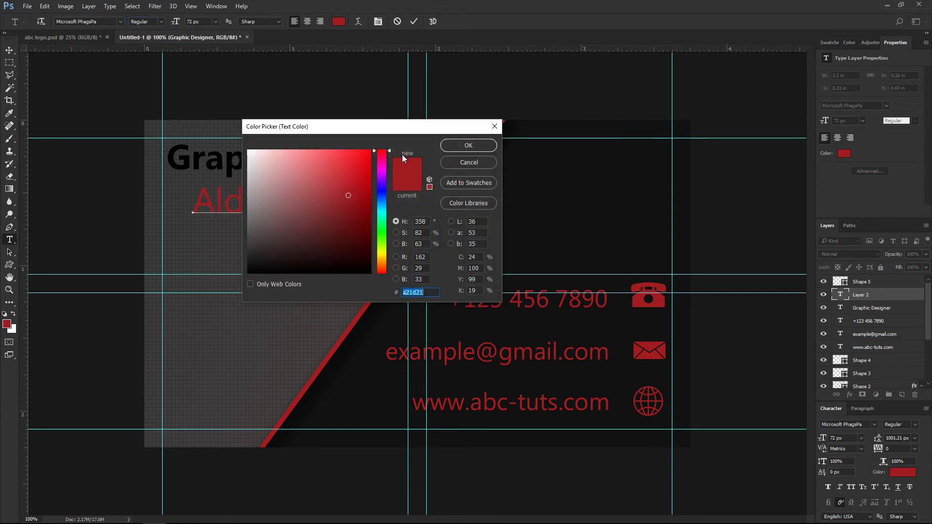
left_click_drag(336, 210, 370, 176)
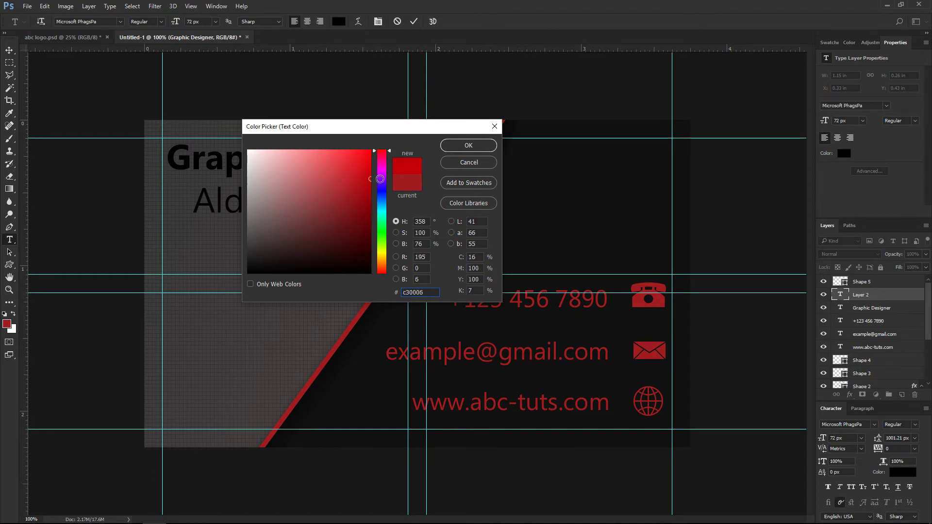
left_click_drag(364, 190, 387, 281)
left_click(449, 146)
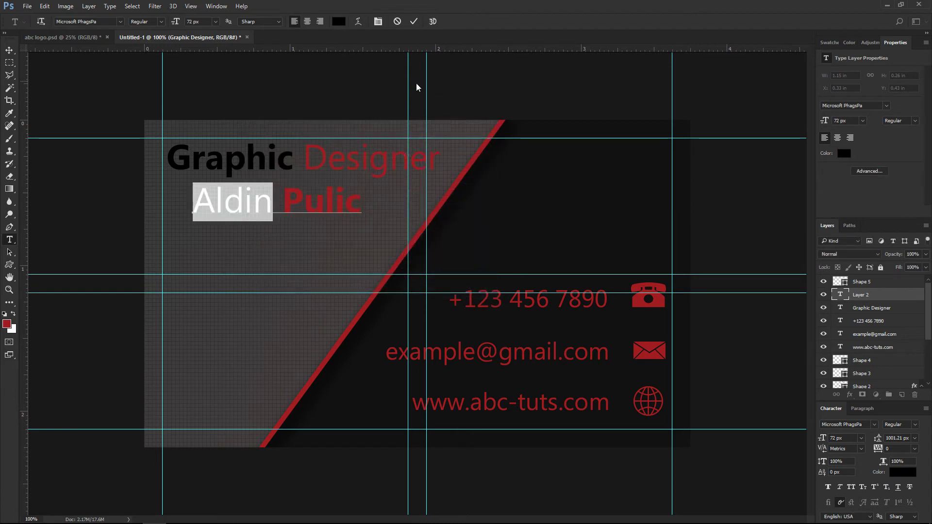
Align the name line left under the title.
left_click(412, 22)
key("v")
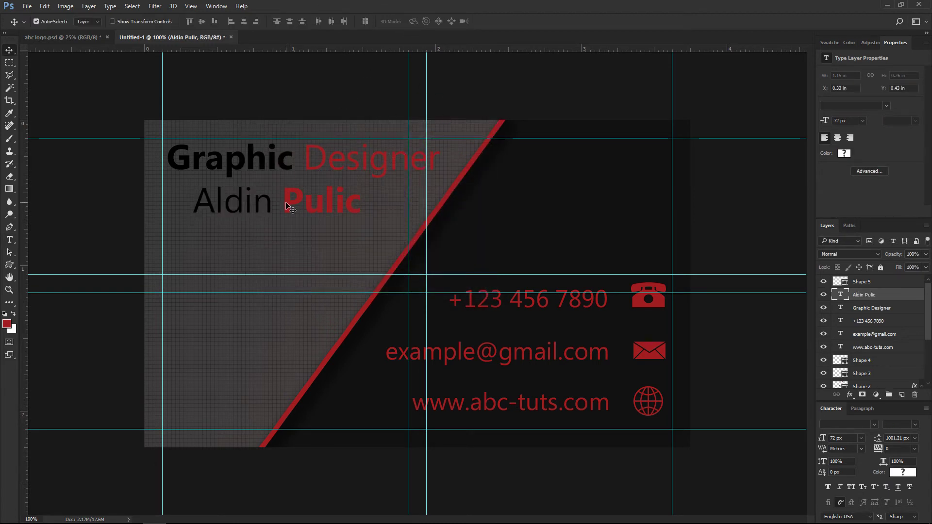
left_click_drag(290, 208, 261, 209)
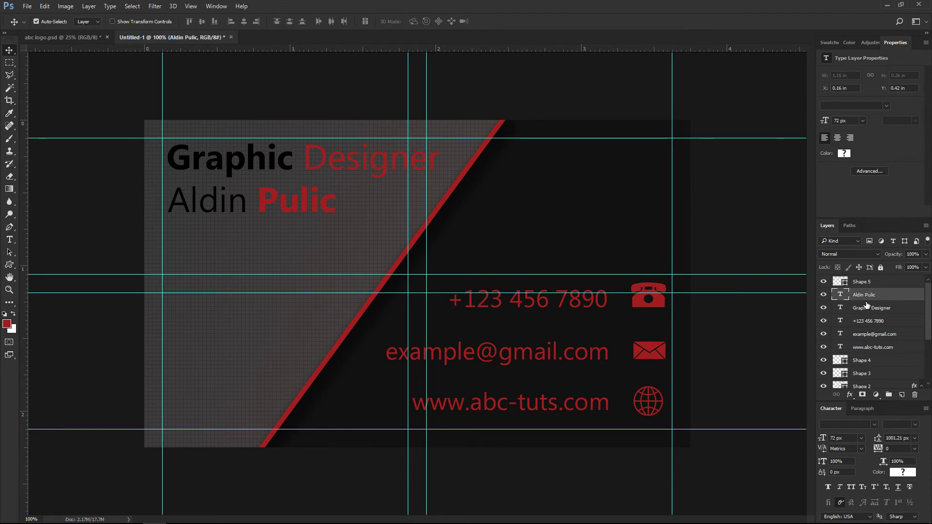
Group the five text layers into a group named text.
left_click(872, 347, "shift")
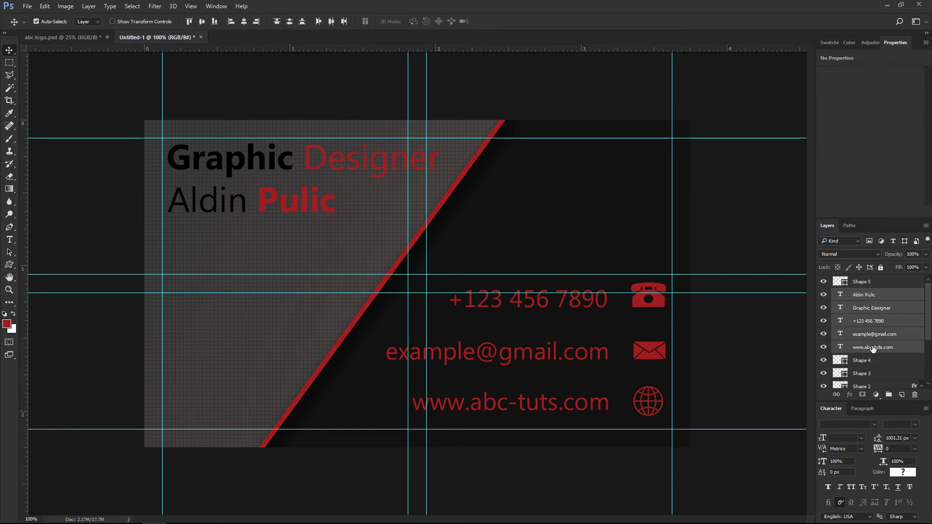
left_click(889, 394)
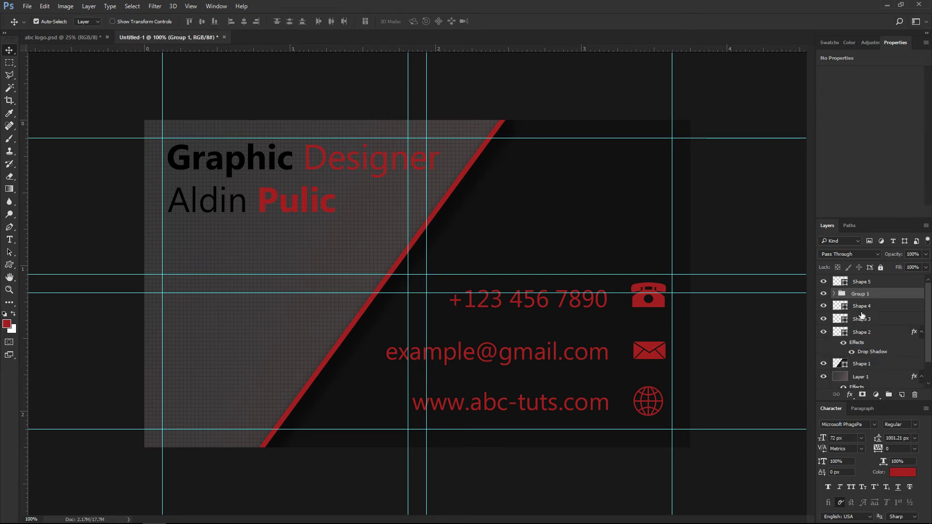
double_click(857, 295)
type("text")
key("Return")
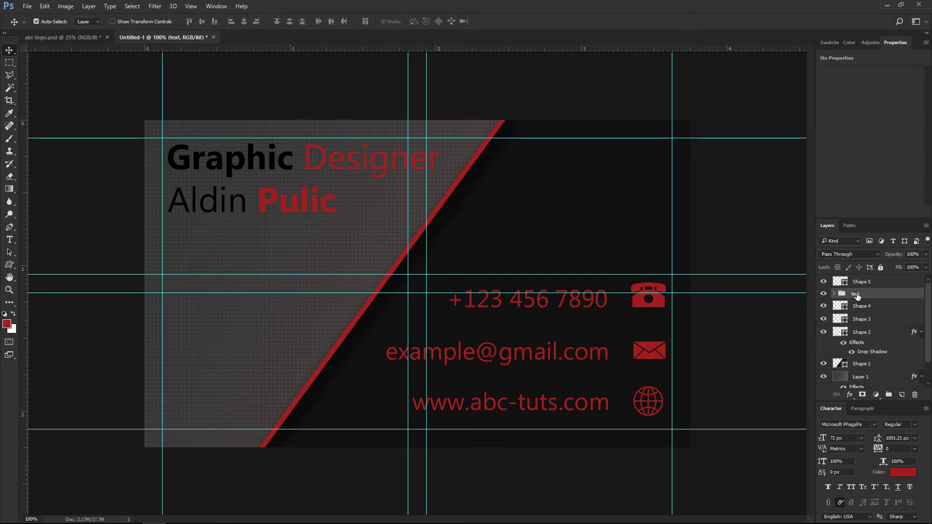
Group the telephone and envelope shape layers into a group named icons.
left_click(875, 334)
left_click(865, 311, "shift")
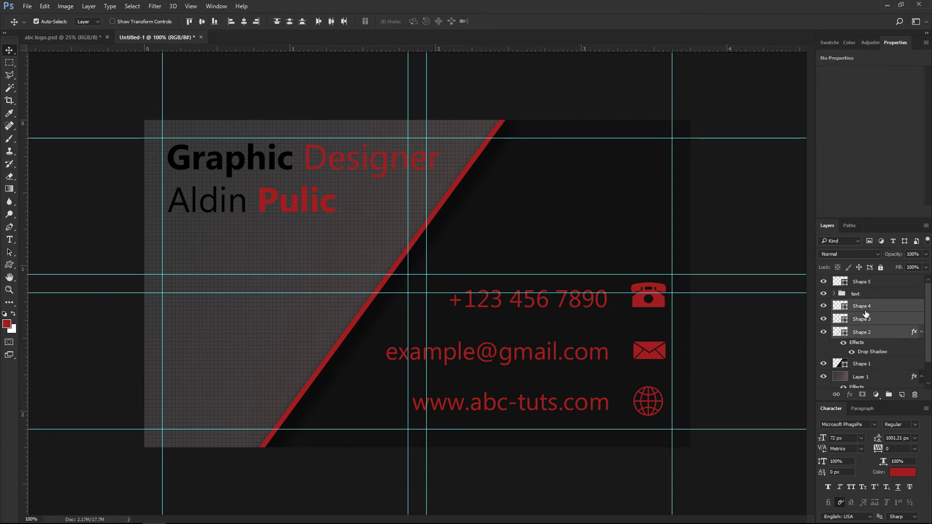
left_click(823, 310)
left_click(823, 309)
left_click(887, 395)
double_click(860, 304)
key("BackSpace")
type("icons")
key("Return")
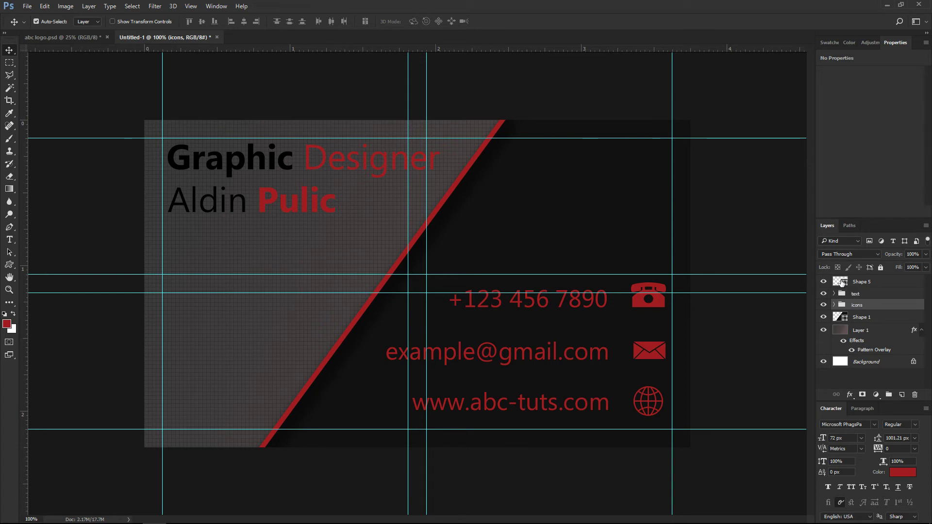
Move the globe shape layer into the icons group.
left_click(824, 282)
left_click(823, 282)
left_click_drag(833, 284, 848, 306)
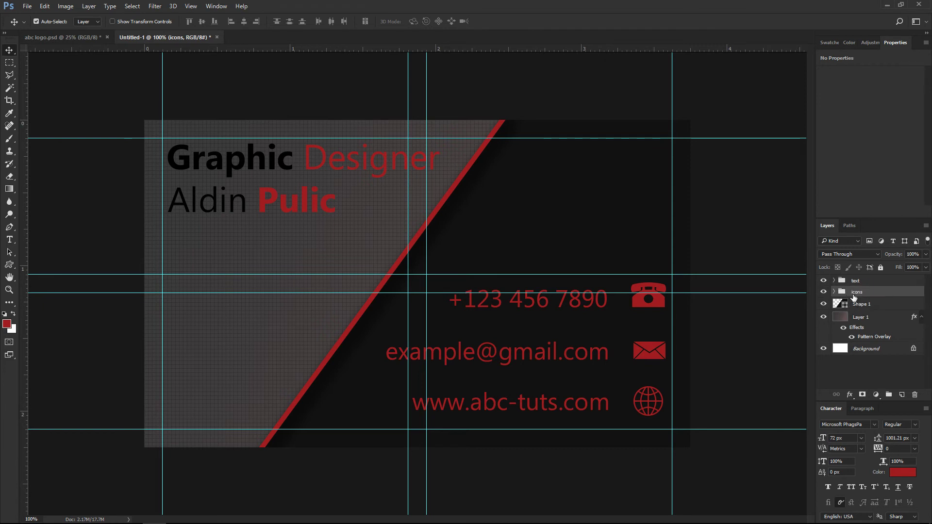
Group all front-side layers into a group named Front Page.
left_click(856, 282)
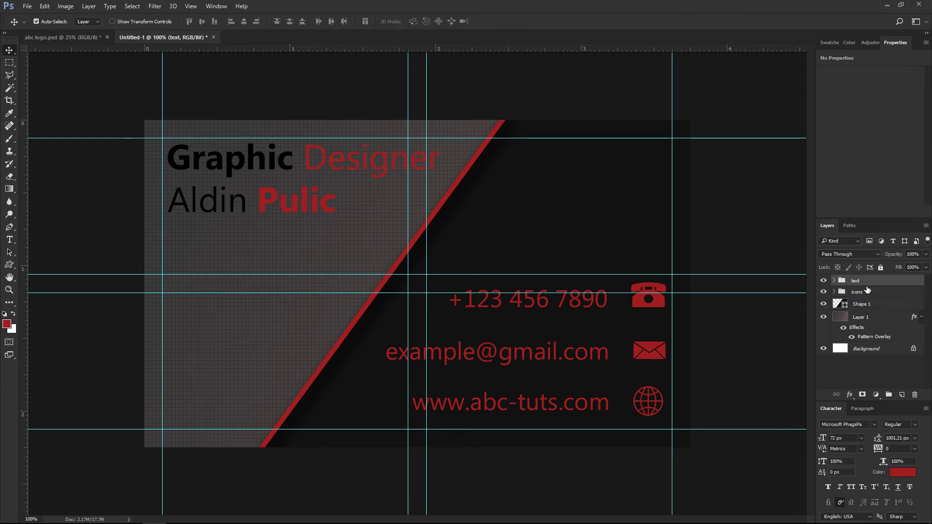
left_click(872, 322, "shift")
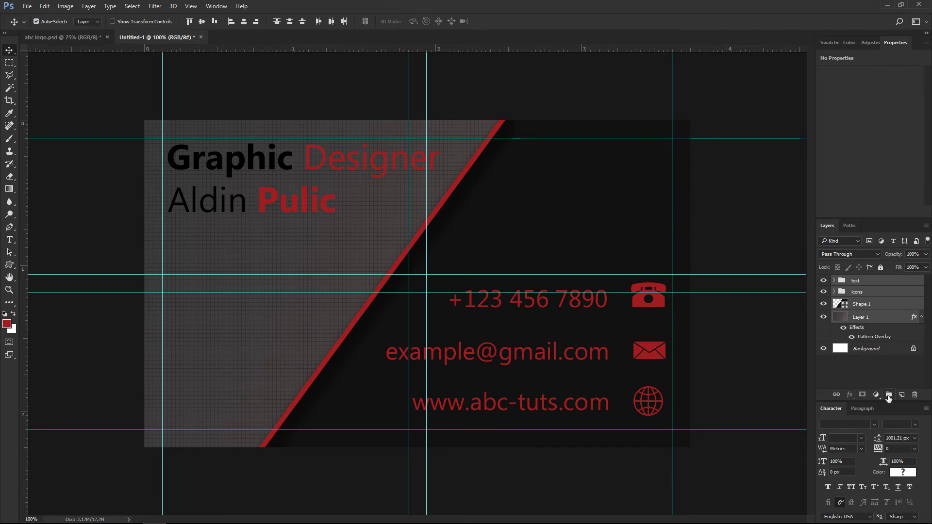
left_click(890, 395)
double_click(858, 281)
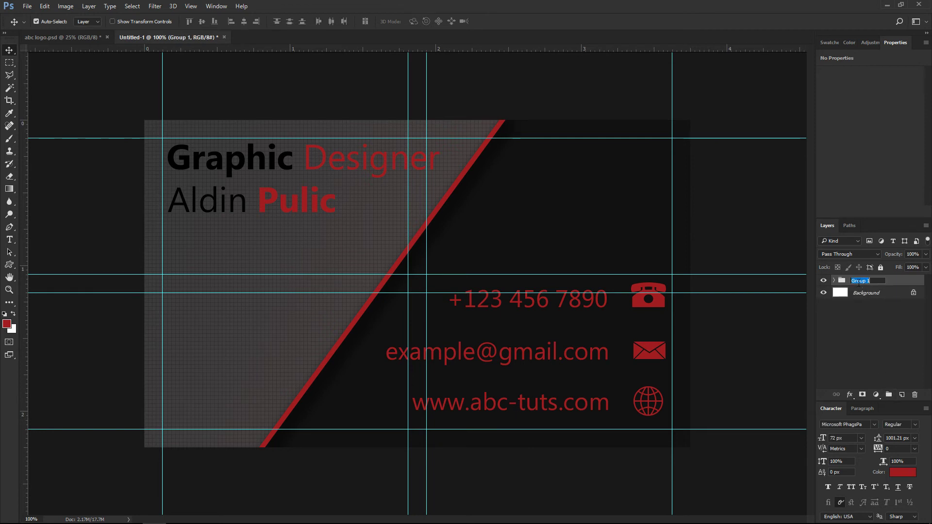
type("Front Page")
key("Return")
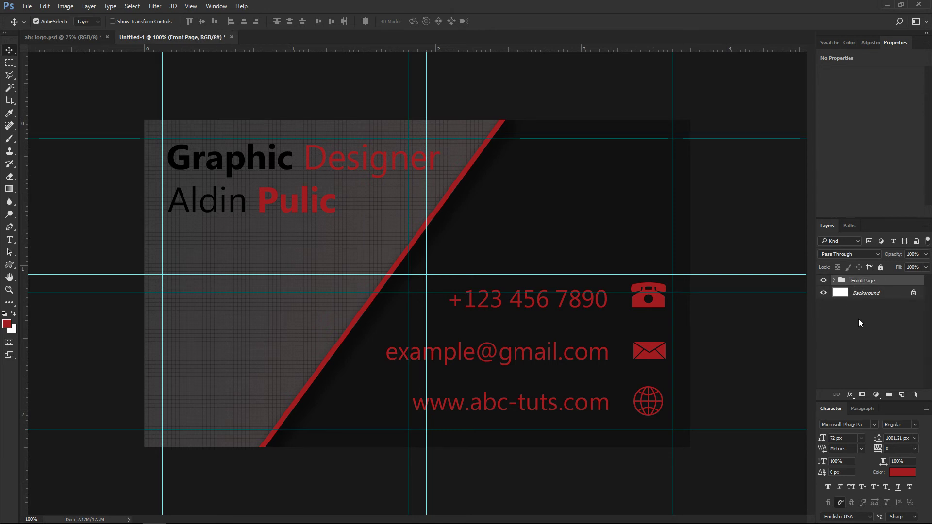
Add a new layer, hide Front Page, and draw a radial gradient glow from the card centre.
left_click(900, 395)
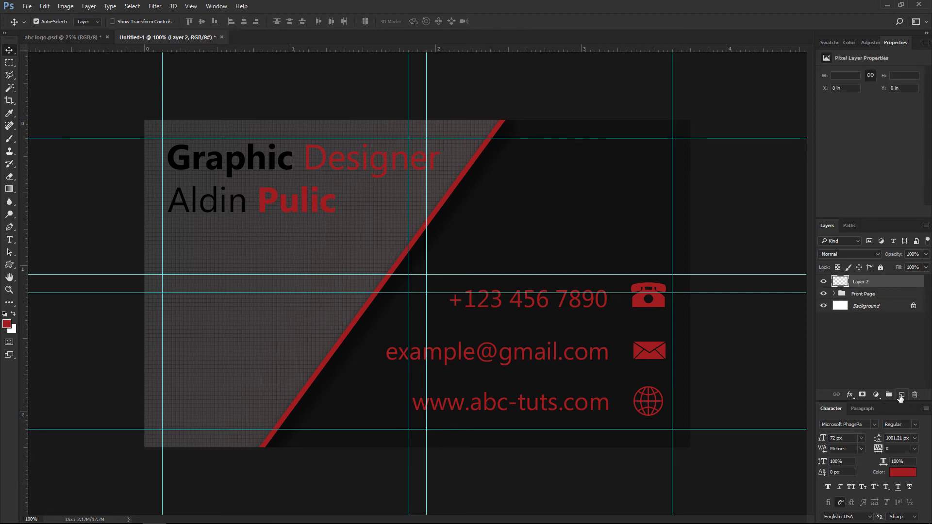
left_click(822, 294)
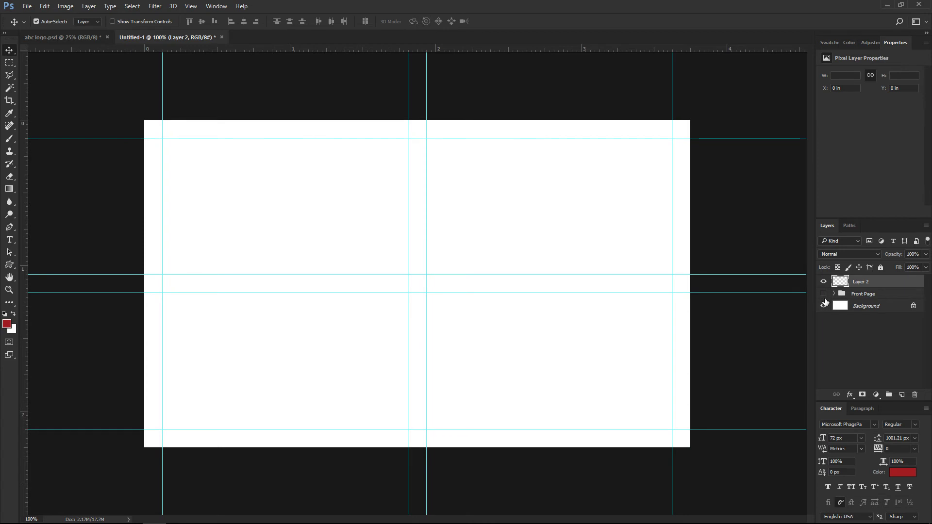
left_click(9, 190)
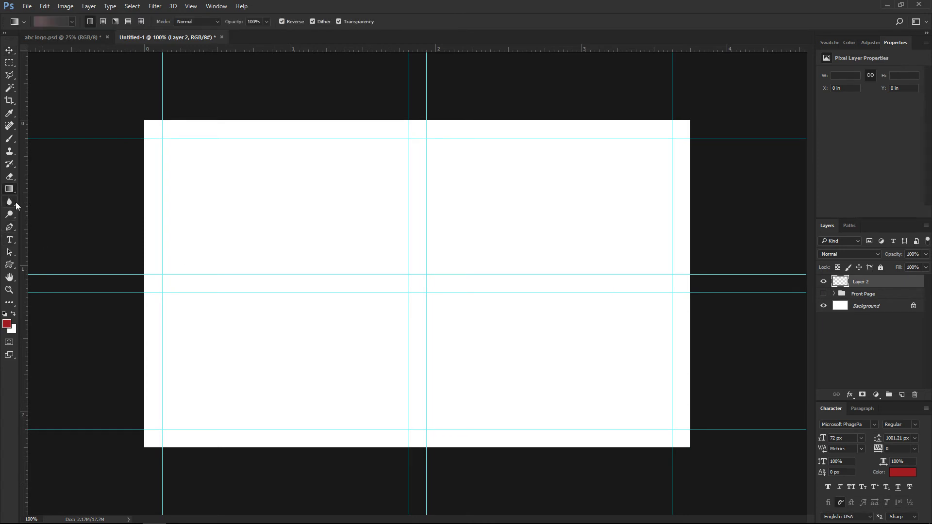
left_click(72, 21)
left_click(72, 22)
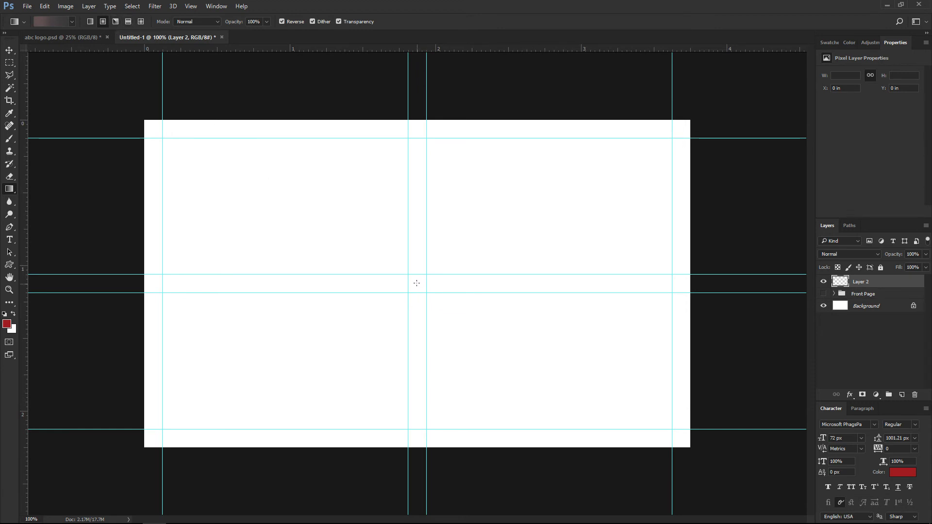
left_click_drag(417, 227, 416, 185)
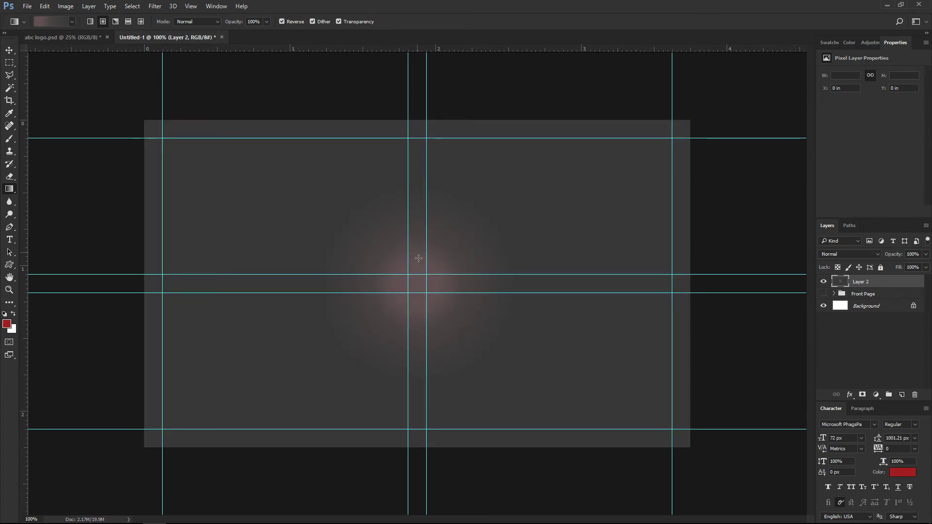
left_click_drag(419, 285, 417, 133)
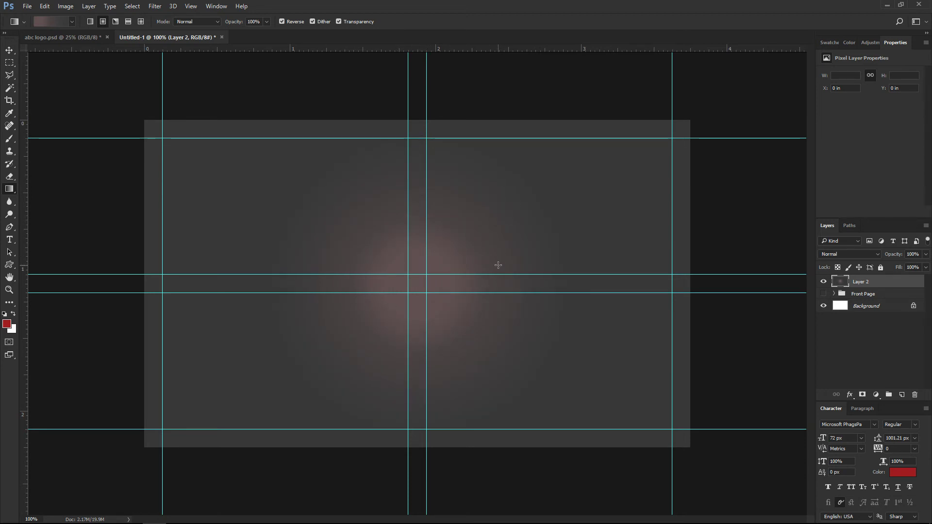
Apply a grid Pattern Overlay to the new layer via Blending Options.
right_click(905, 281)
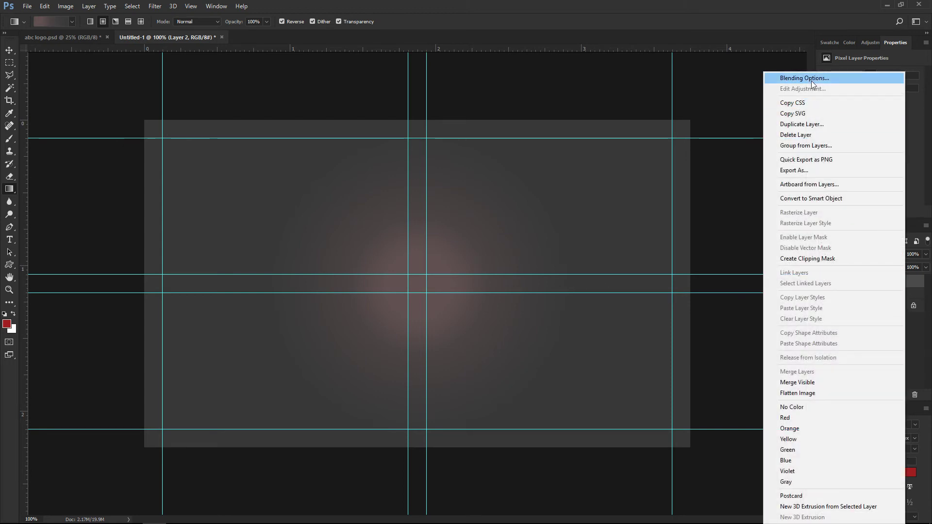
left_click(810, 79)
left_click(521, 264)
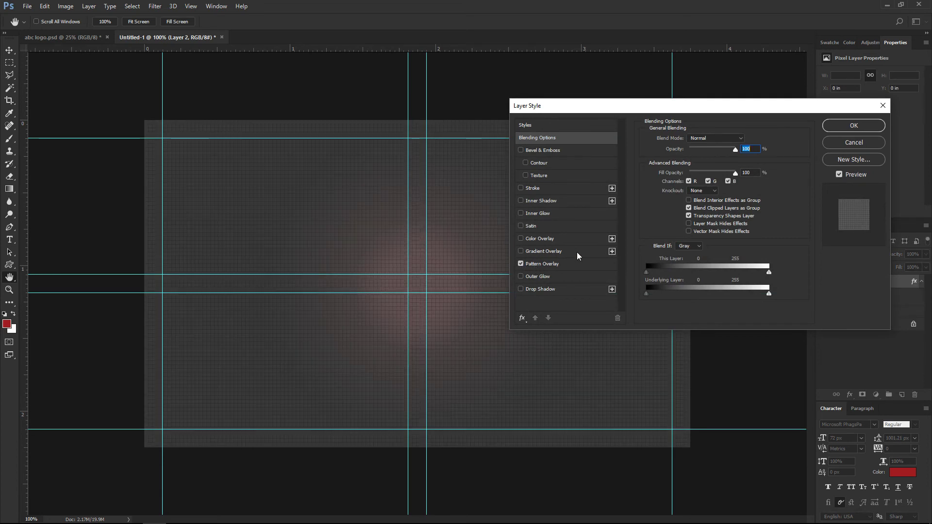
left_click(840, 126)
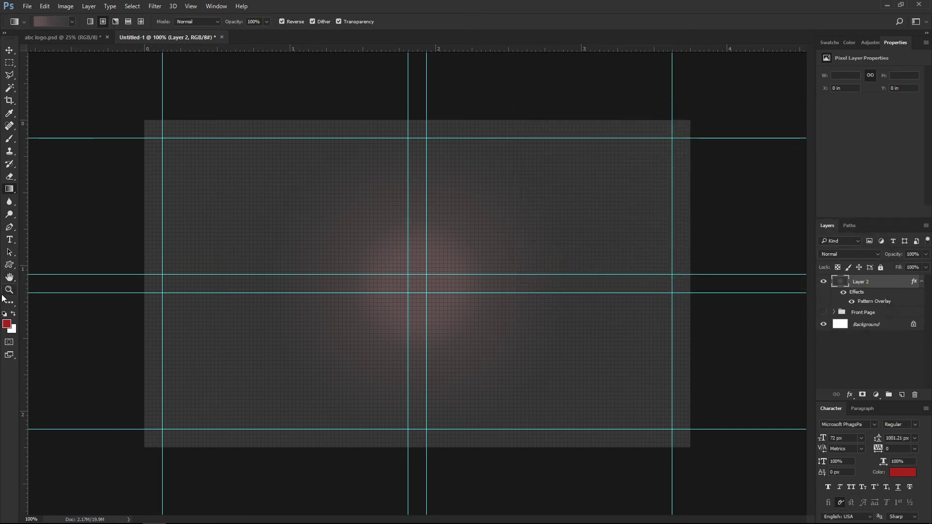
Draw an unfilled rectangle spanning the inner guides of the card back.
left_click(8, 265)
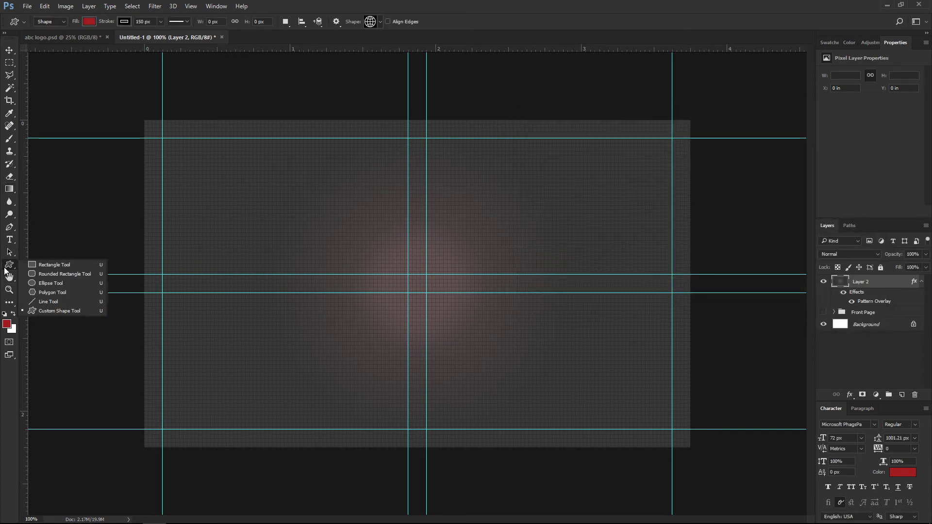
left_click(36, 266)
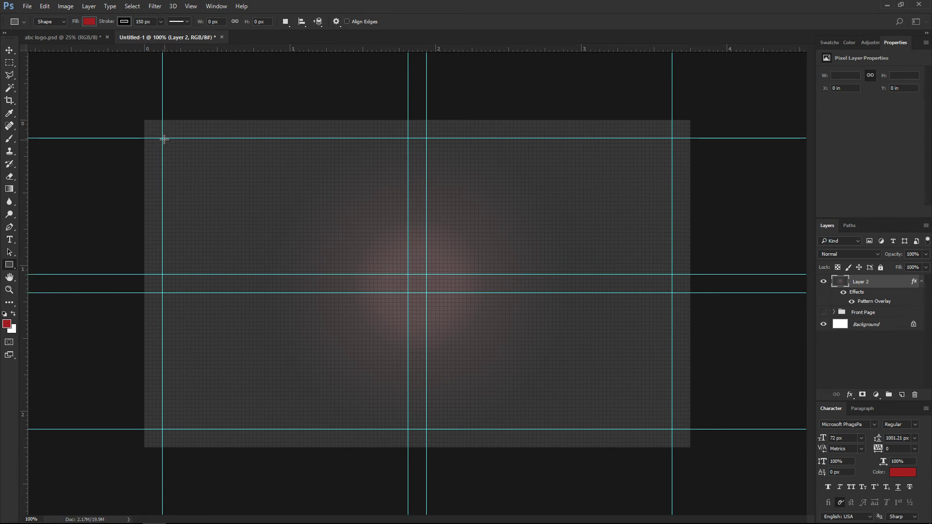
mouse_move(162, 138)
left_mouse_down()
mouse_move(225, 181)
mouse_move(262, 183)
mouse_move(504, 353)
mouse_move(645, 402)
mouse_move(672, 429)
left_mouse_up()
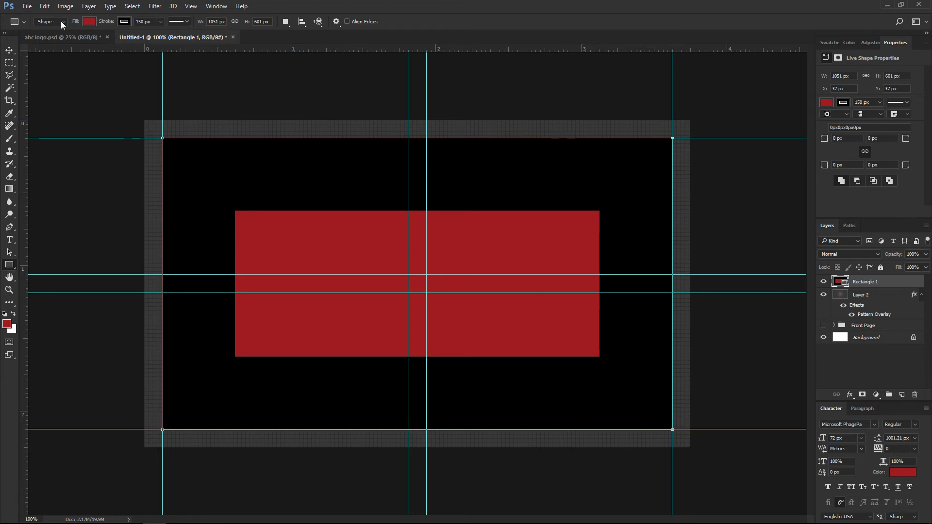
left_click(88, 22)
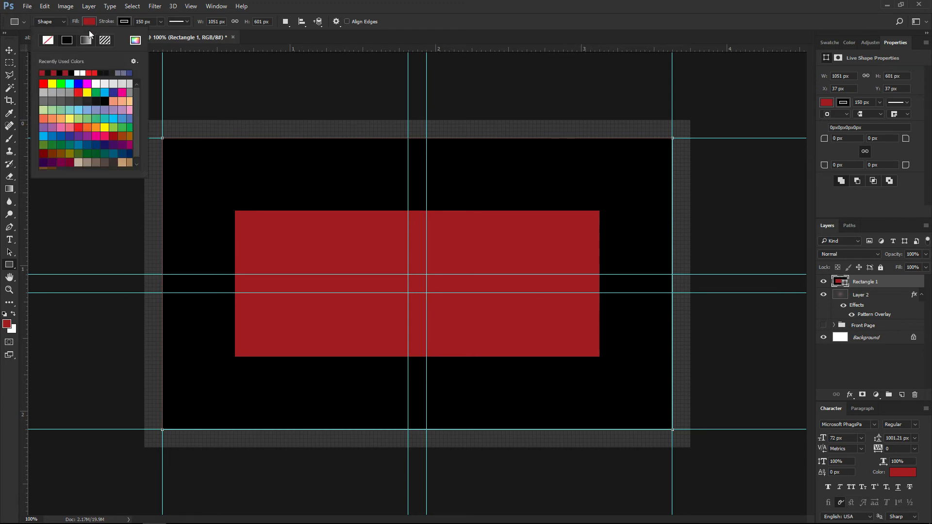
left_click(47, 40)
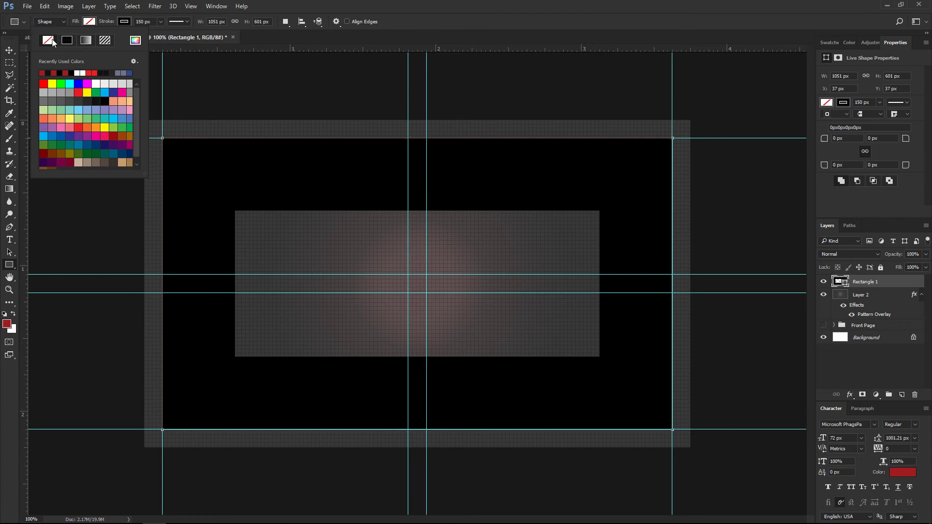
left_click(107, 22)
Give the rectangle a 10 px red outline.
left_click(107, 21)
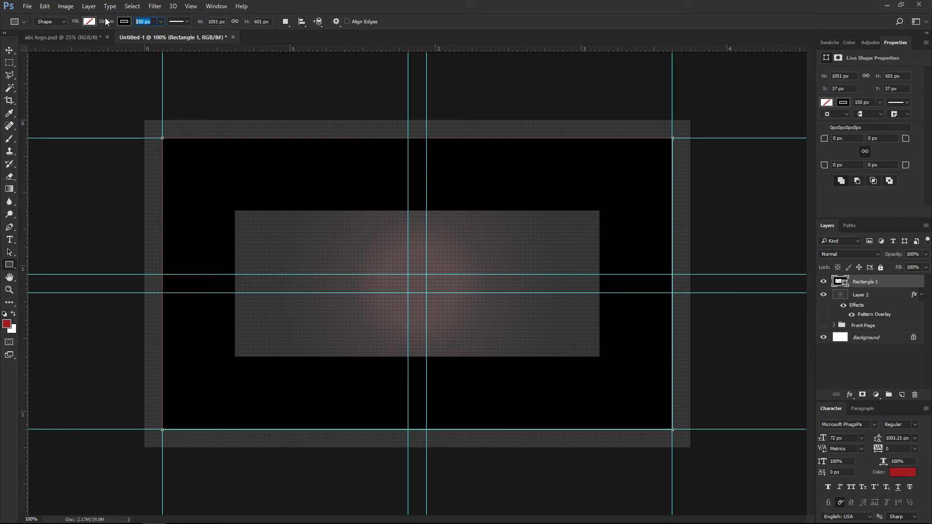
type("10")
key("Return")
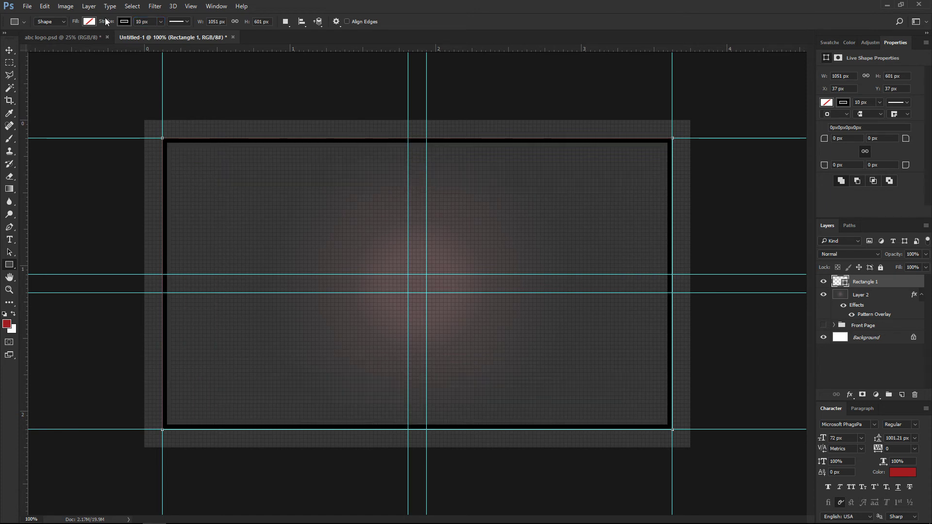
left_click(125, 22)
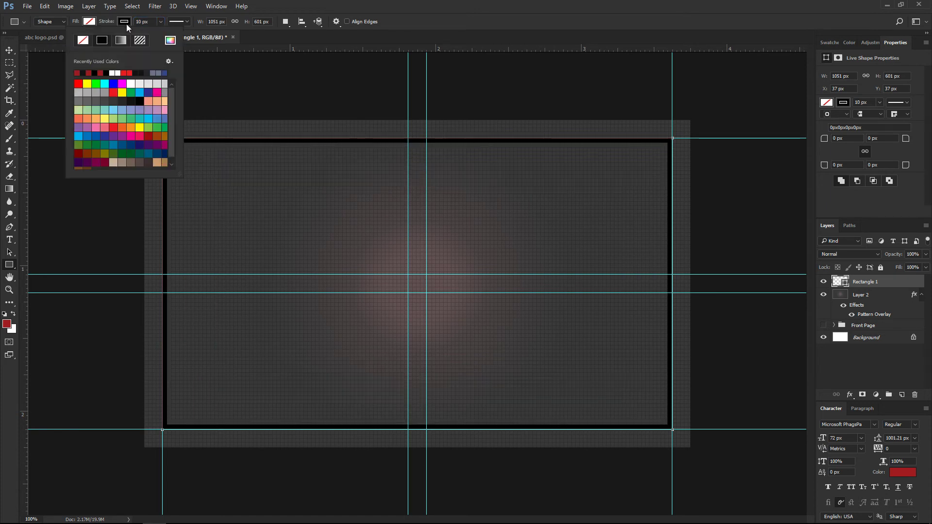
left_click(90, 72)
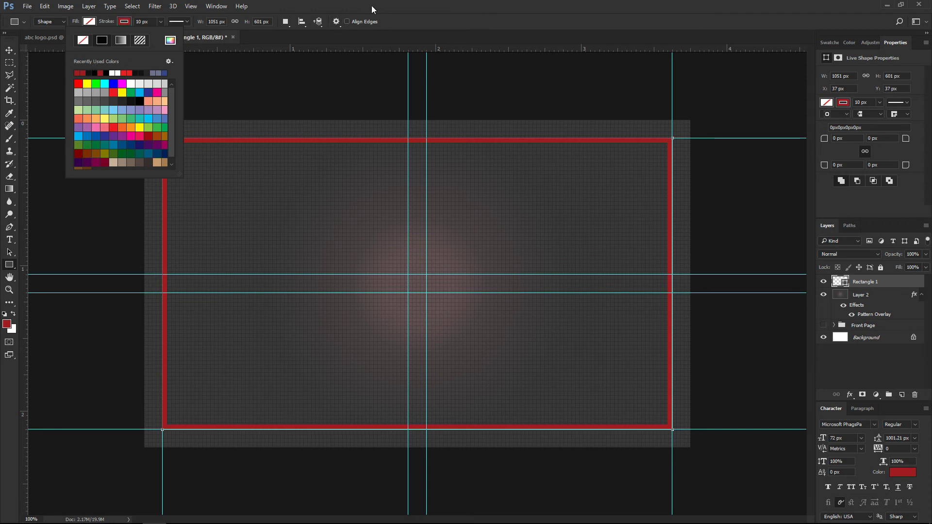
left_click(401, 4)
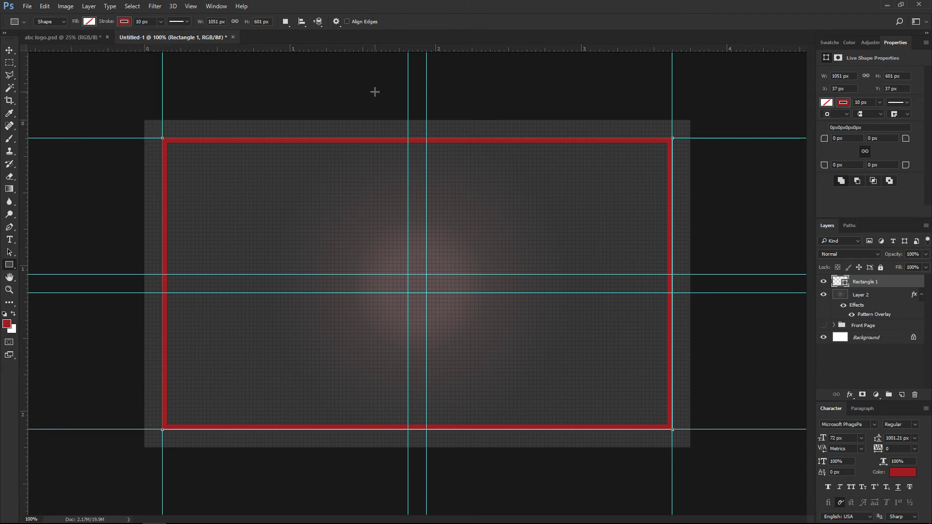
Shrink the red frame evenly around its centre to about 94.8%.
key("ctrl+t")
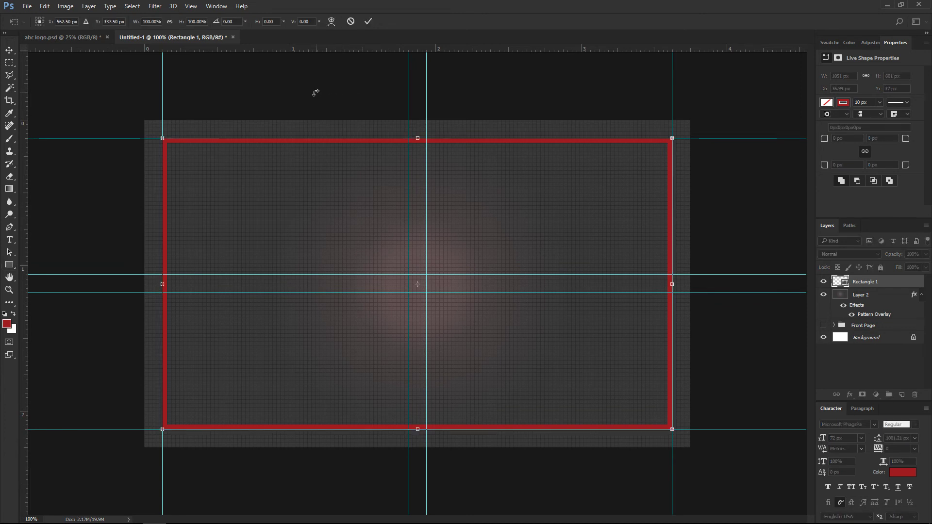
left_click_drag(162, 139, 175, 146)
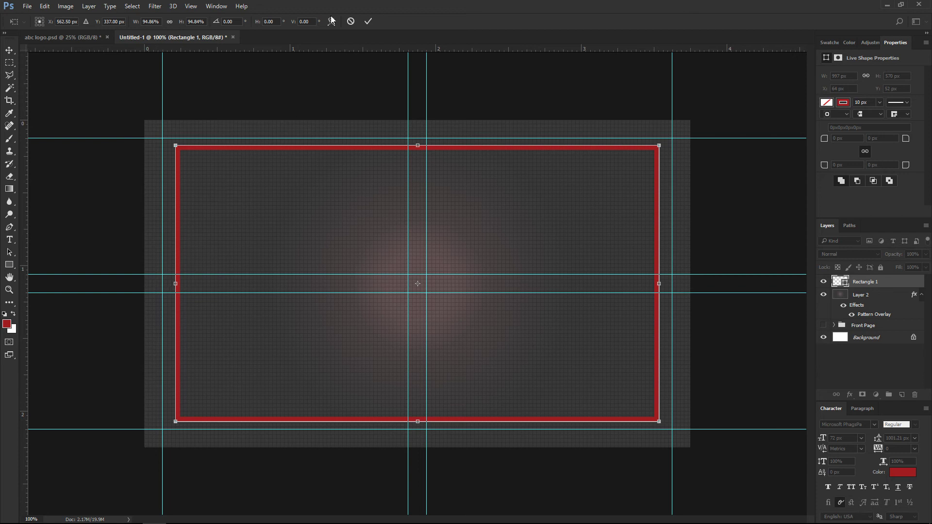
left_click(368, 21)
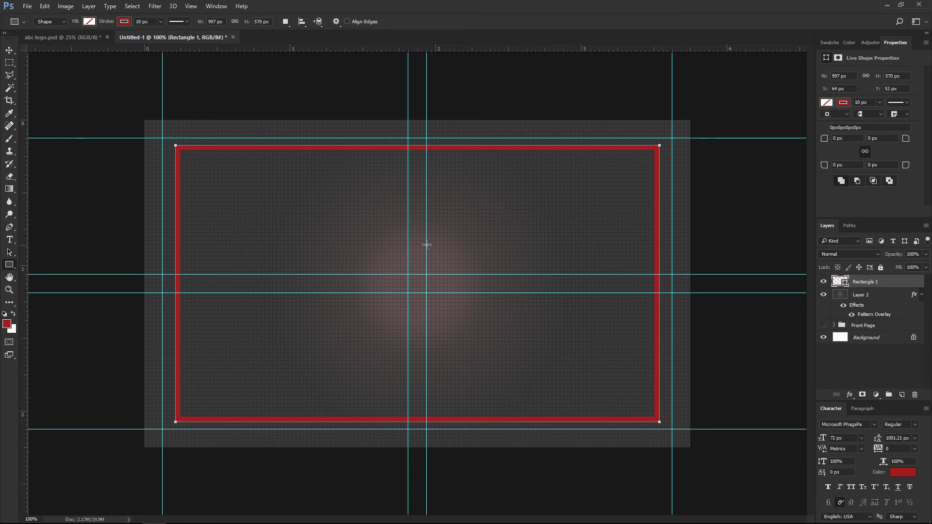
Copy the abc logo layer from abc logo.psd into the business card document.
key("v")
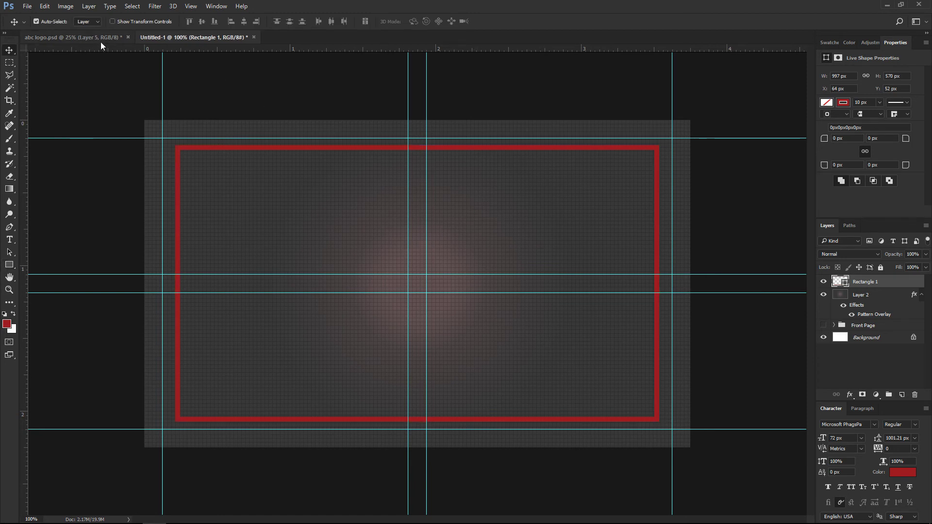
left_click(100, 42)
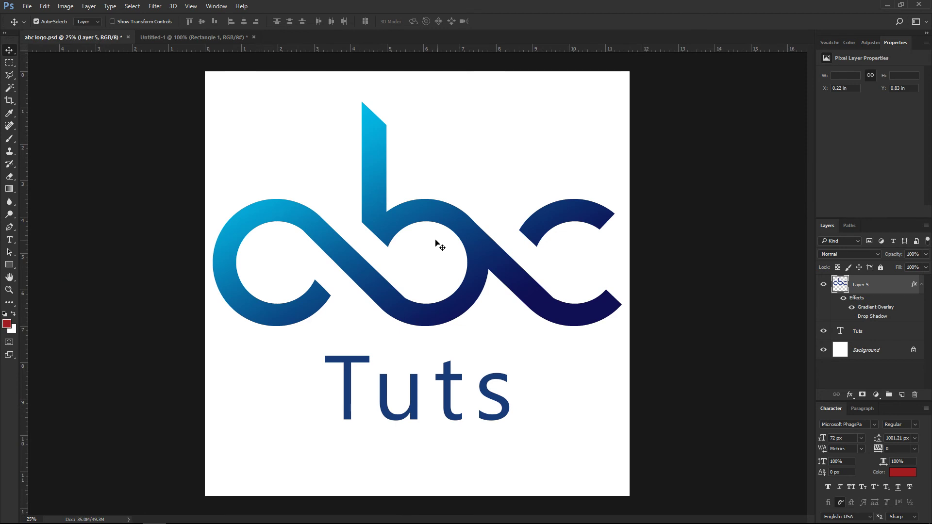
left_click_drag(383, 211, 386, 245)
Scale the logo to about 13% near the frame's top centre, then bring in the Tuts text.
key("ctrl+minus")
key("ctrl+minus")
key("ctrl+minus")
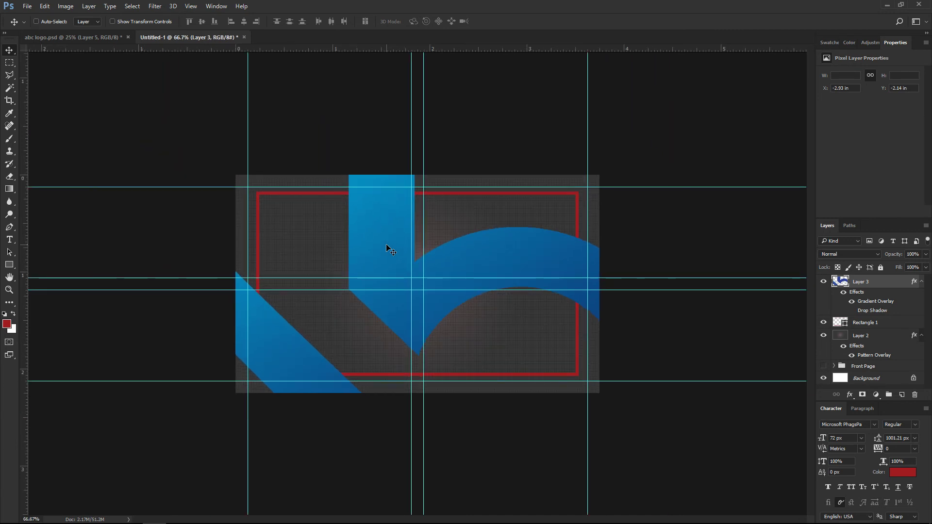
key("ctrl+t")
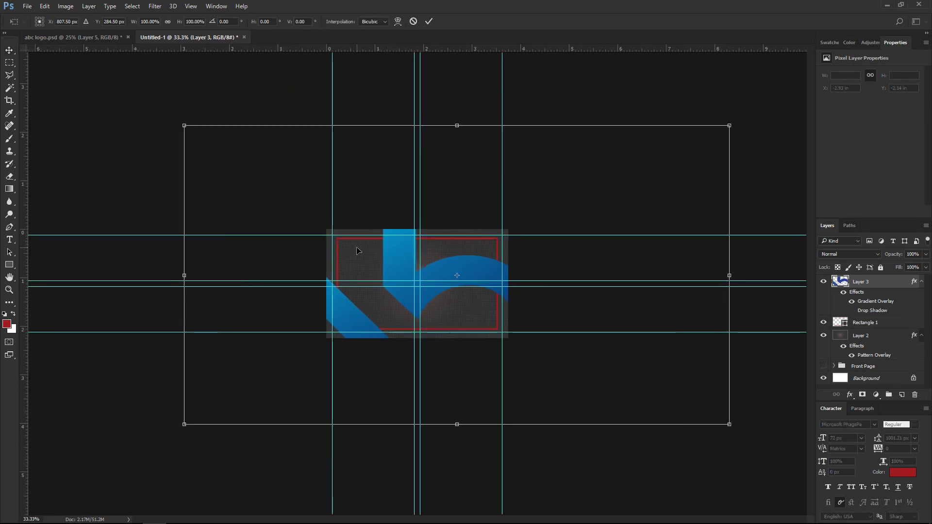
left_click_drag(182, 125, 416, 262)
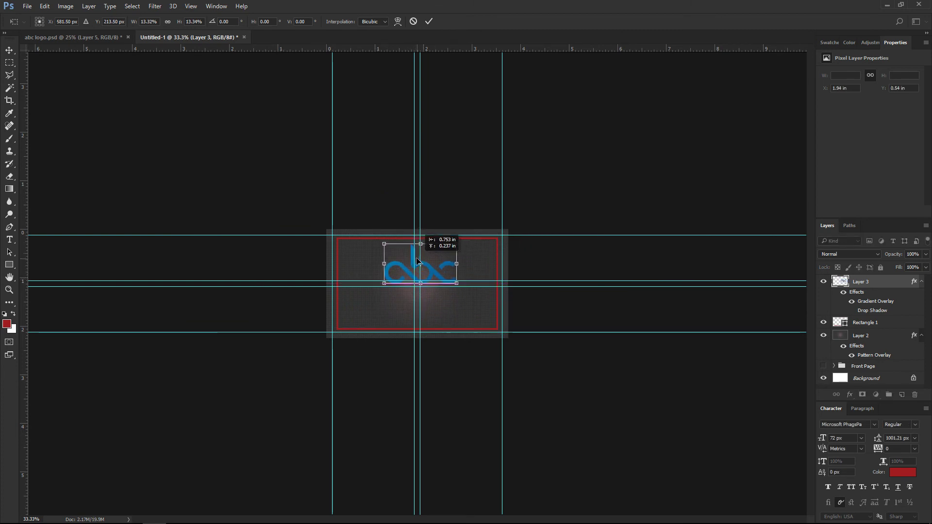
left_click(428, 22)
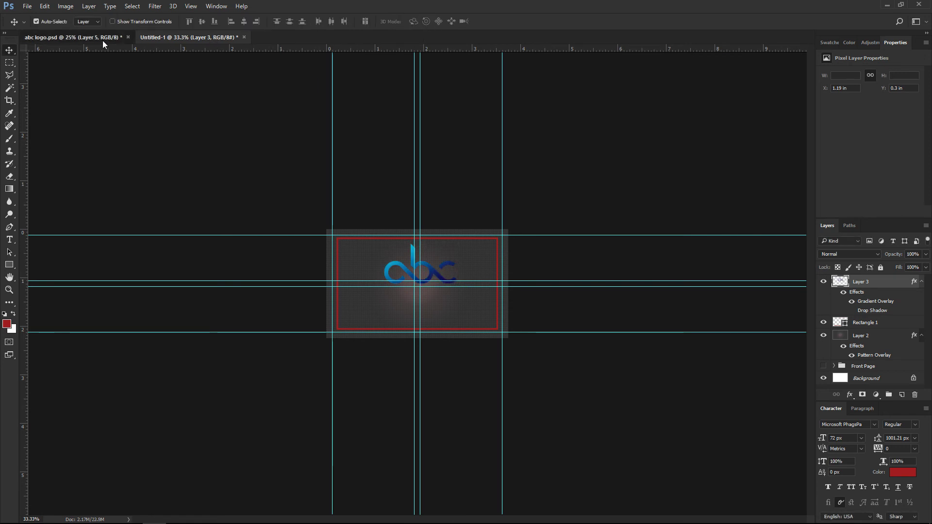
left_click(103, 40)
left_click_drag(426, 387, 421, 332)
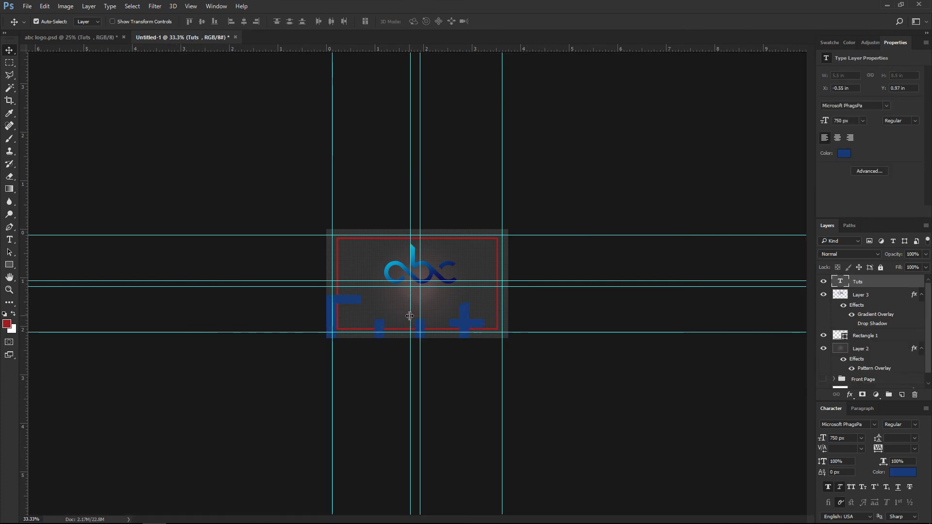
Scale the Tuts text to about 19% beneath the abc logo, then open the logo layer's options.
key("ctrl+t")
left_click_drag(300, 277, 467, 402)
left_click_drag(413, 464, 400, 315)
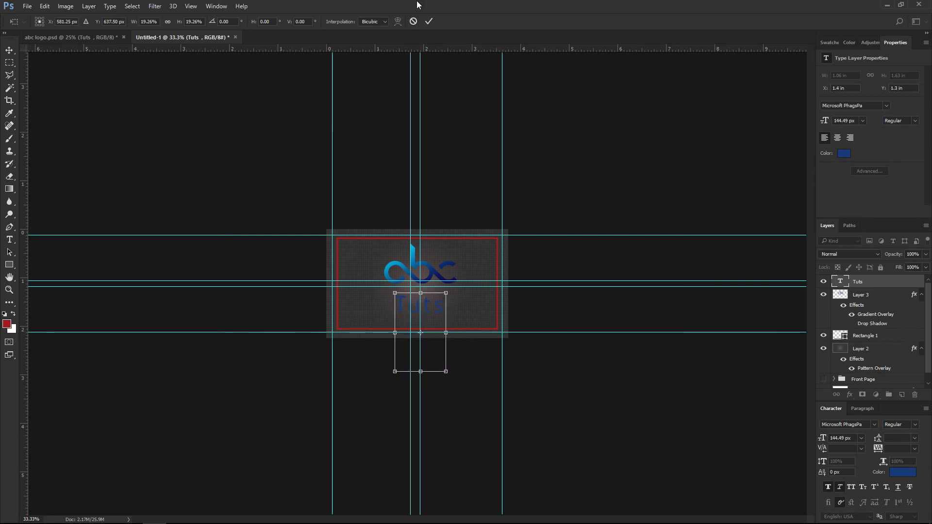
left_click(428, 21)
key("ctrl+plus")
key("ctrl+plus")
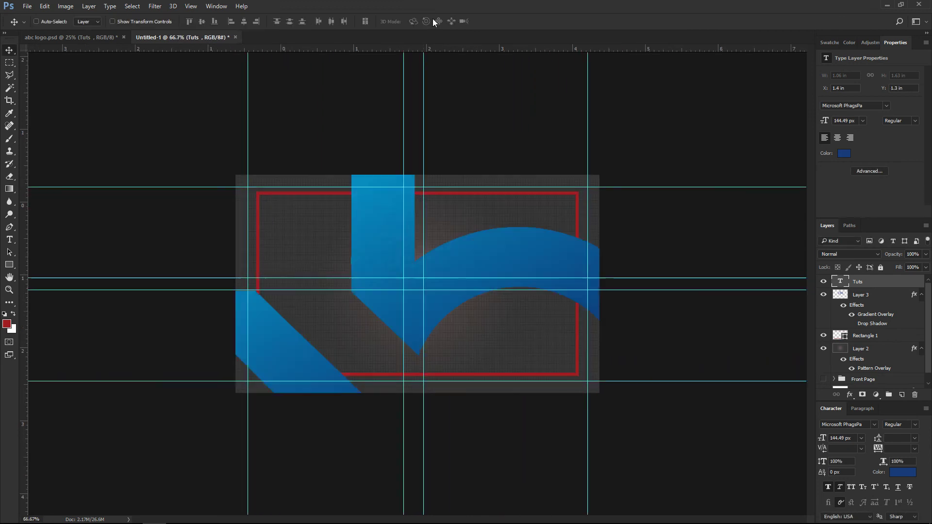
key("ctrl+plus")
key("ctrl+minus")
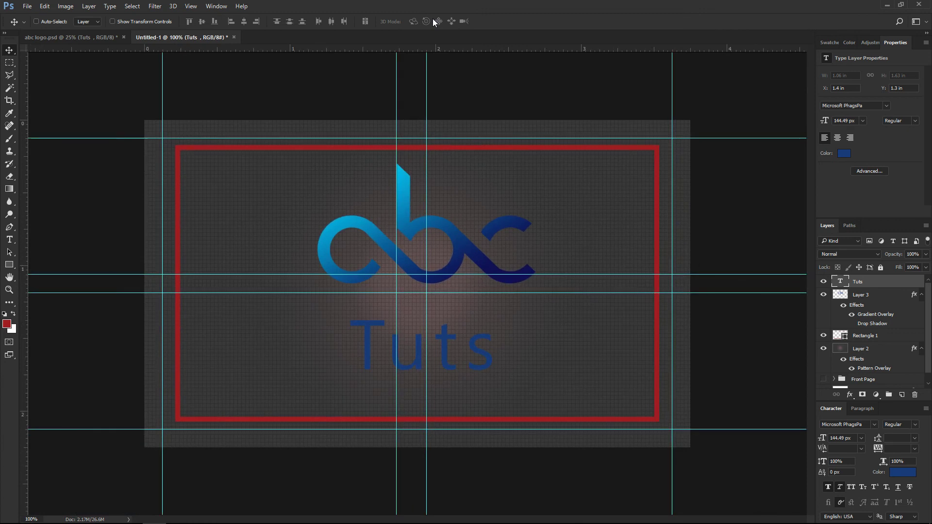
left_click(859, 297)
right_click(860, 297)
Give the abc logo on Layer 3 a red-to-white preset Gradient Overlay.
left_click(757, 78)
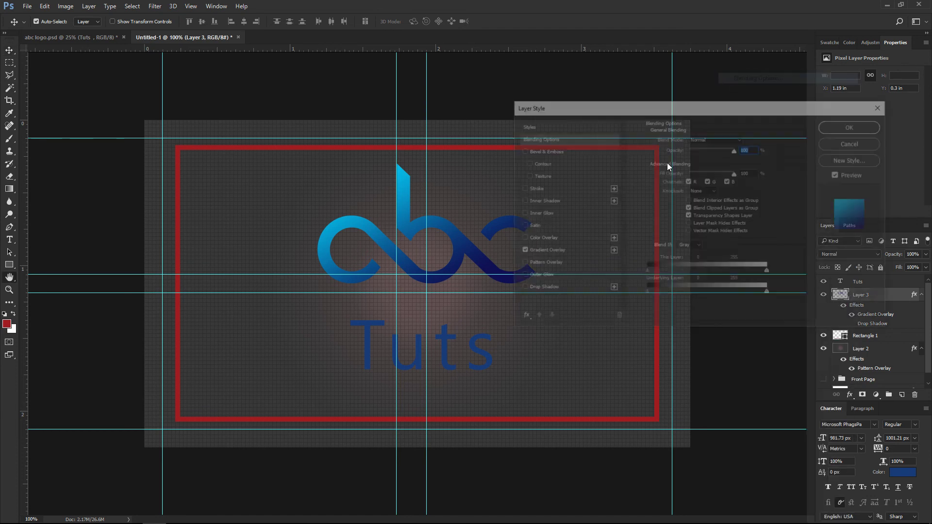
left_click(543, 252)
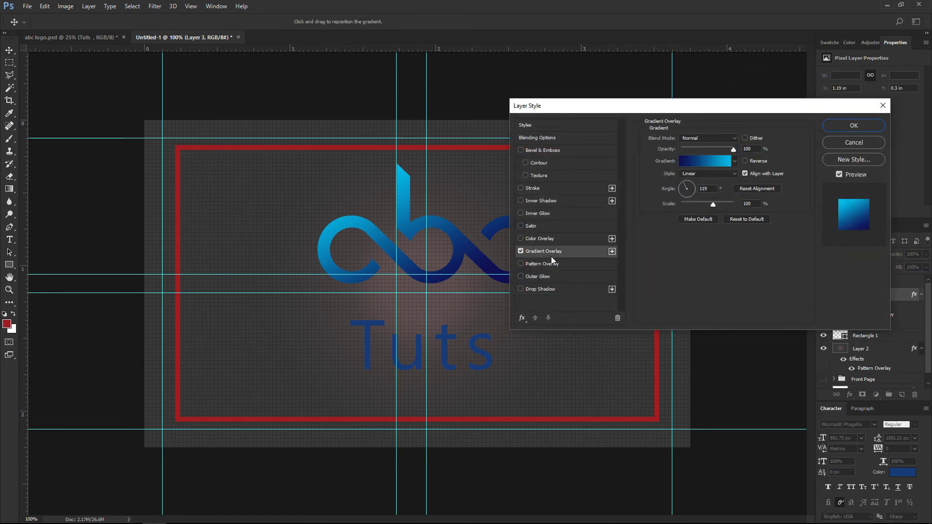
left_click(735, 162)
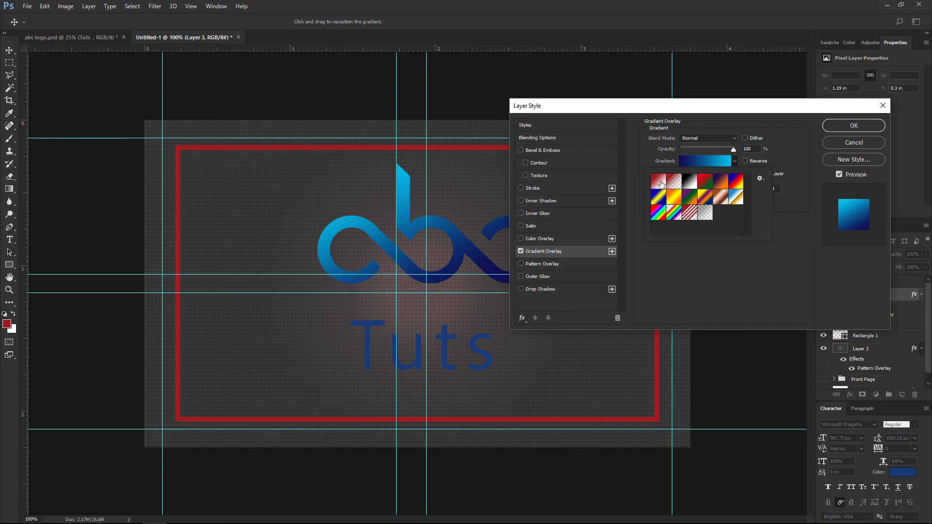
left_click(657, 182)
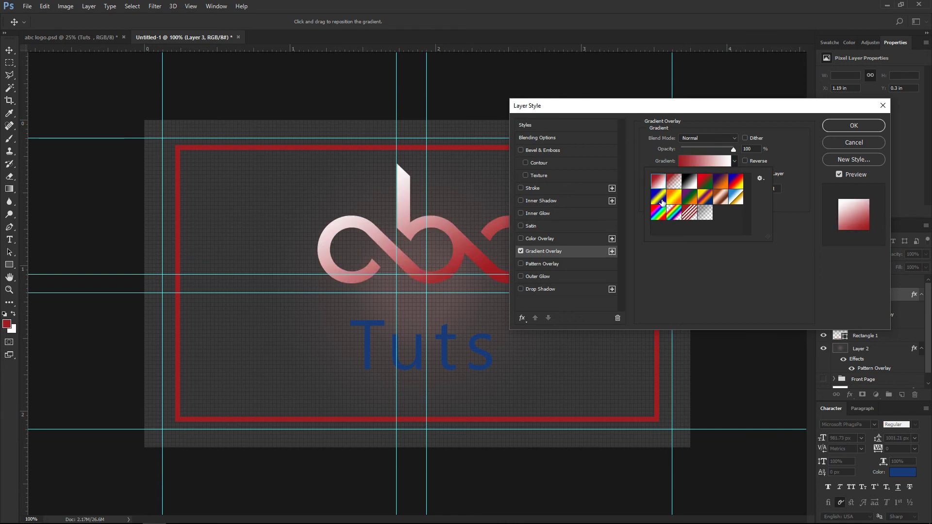
left_click(738, 161)
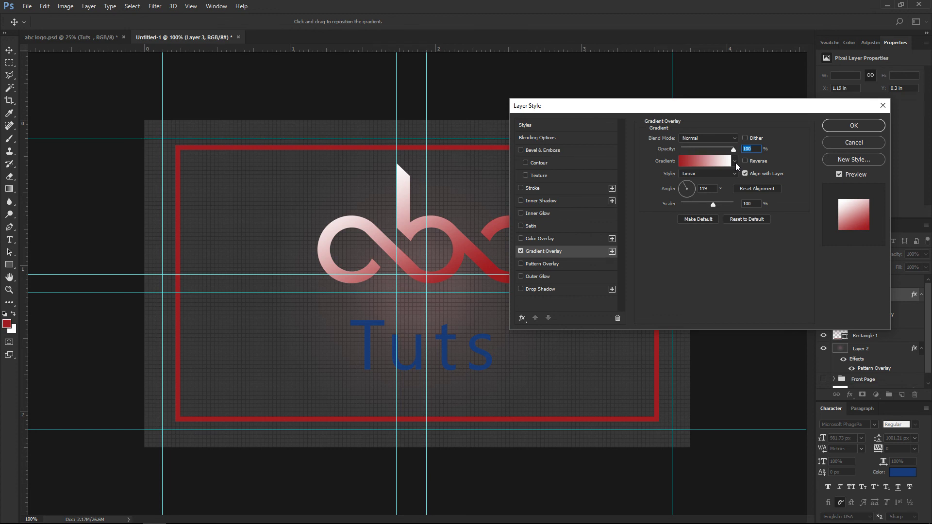
left_click(735, 162)
left_click(710, 162)
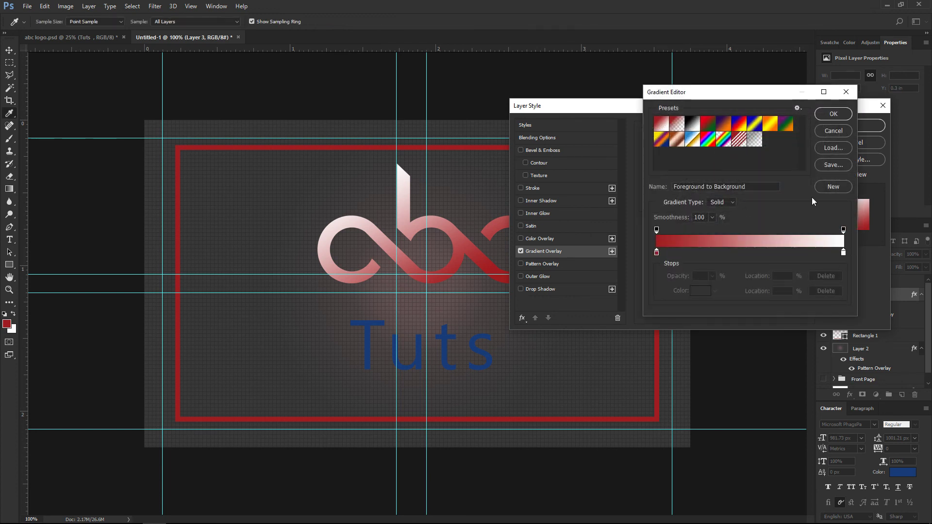
left_click(826, 131)
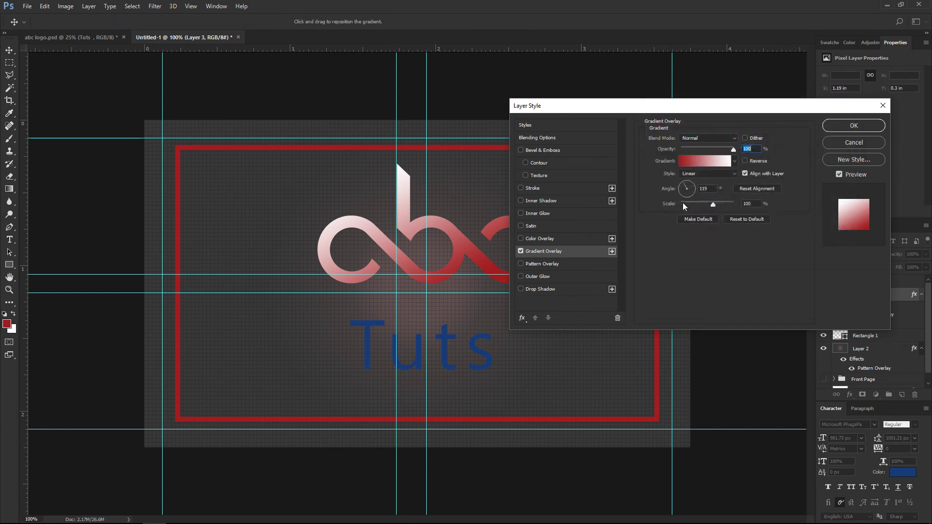
left_click(715, 161)
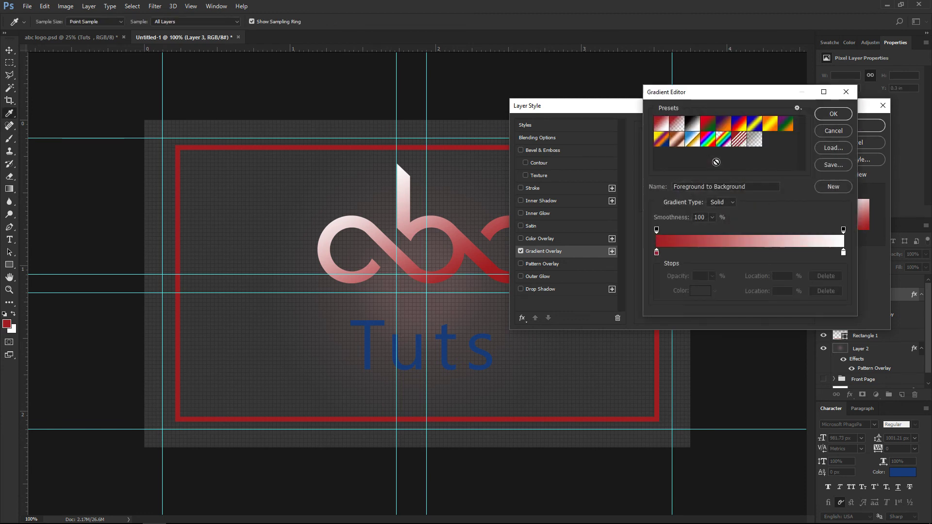
Change the gradient's white end to dark grey 353535, making it red-to-grey.
double_click(842, 252)
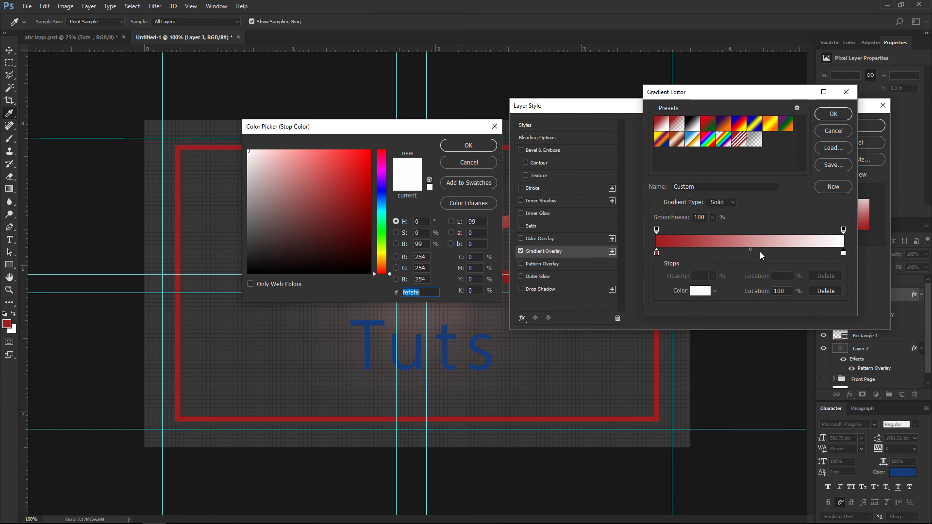
left_click(254, 242)
left_click(255, 241)
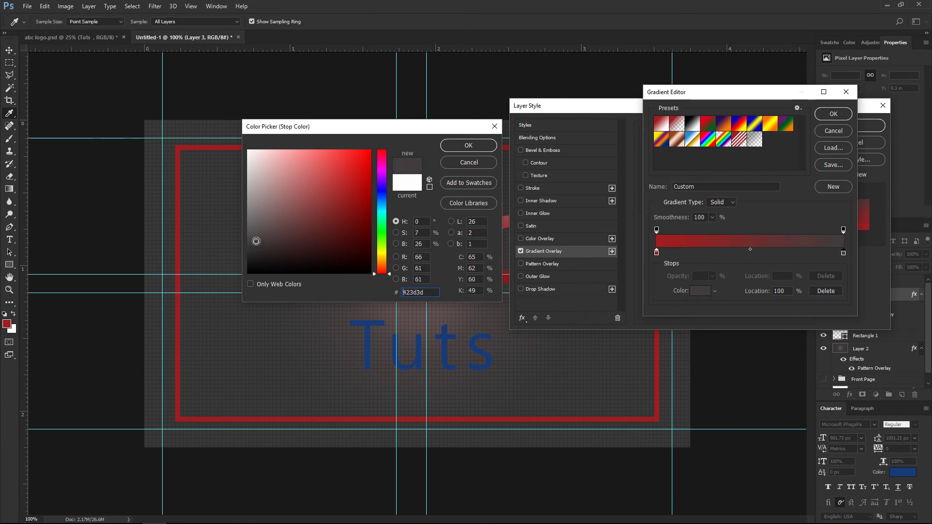
left_click_drag(338, 130, 423, 309)
left_click_drag(342, 418, 335, 426)
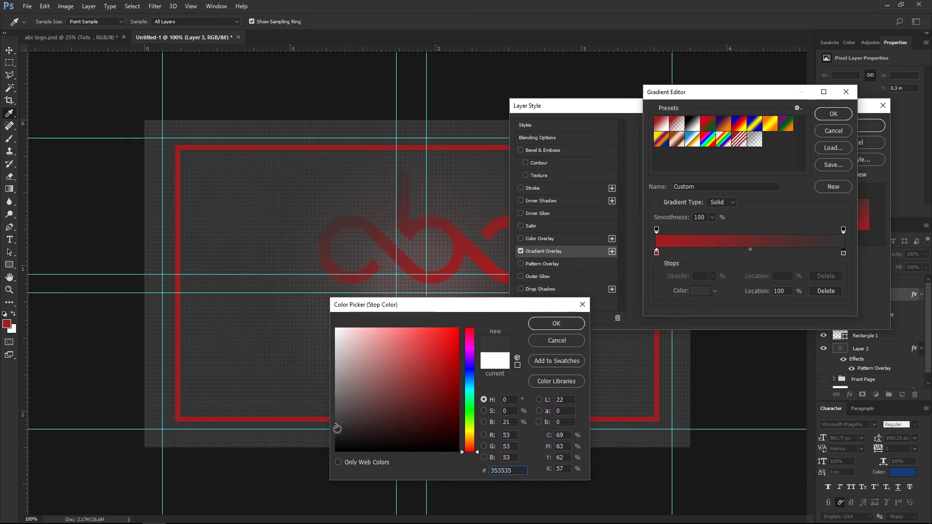
left_click(569, 326)
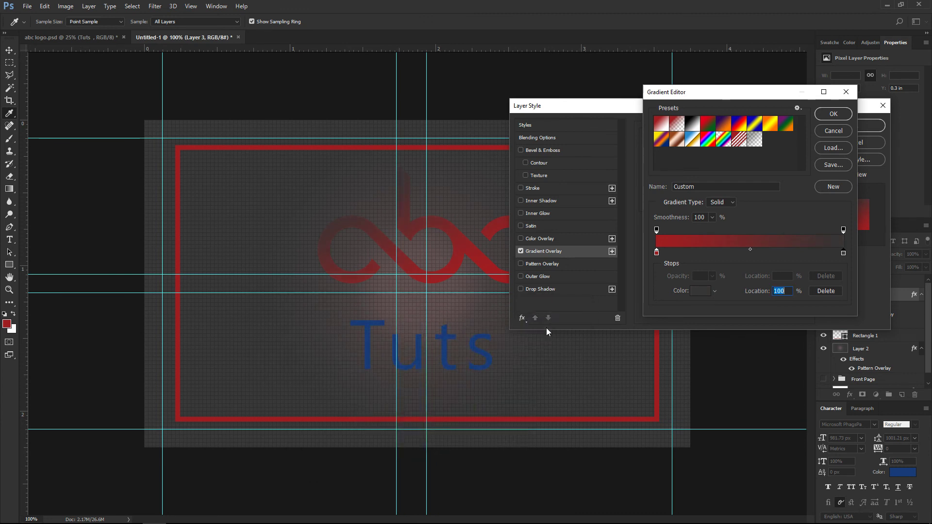
left_click(833, 115)
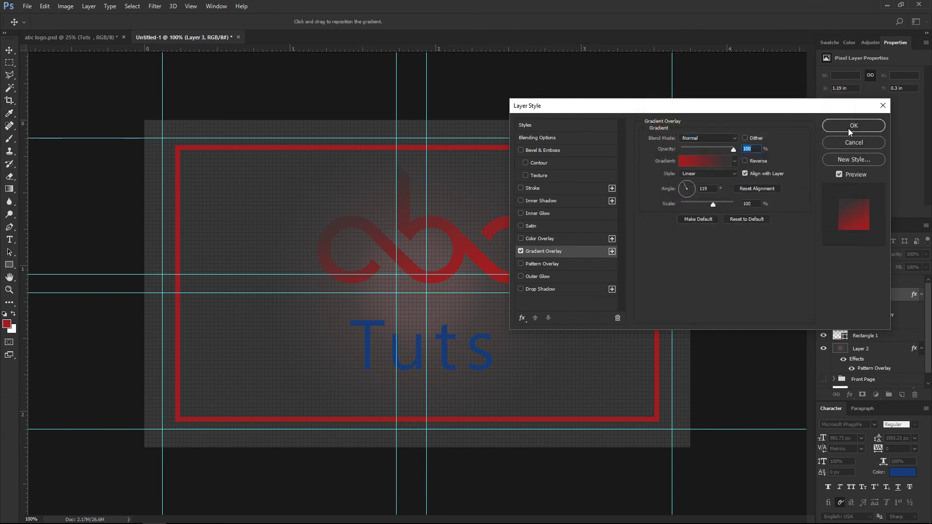
Add an 18 px Drop Shadow to the logo and apply the layer styles.
left_click(530, 290)
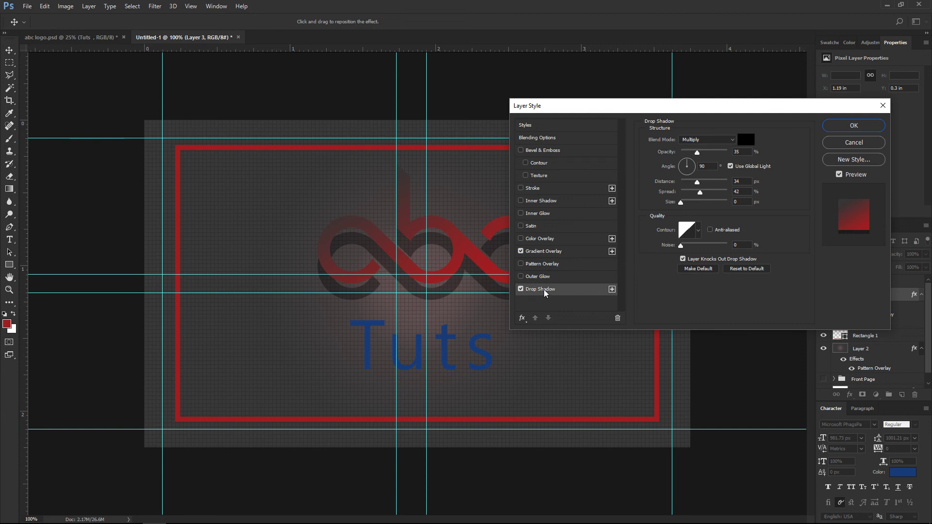
left_click_drag(697, 182, 690, 185)
left_click(829, 129)
left_click(345, 361)
Recolour all the Tuts text to red 952023, sampled from the abc logo.
key("t")
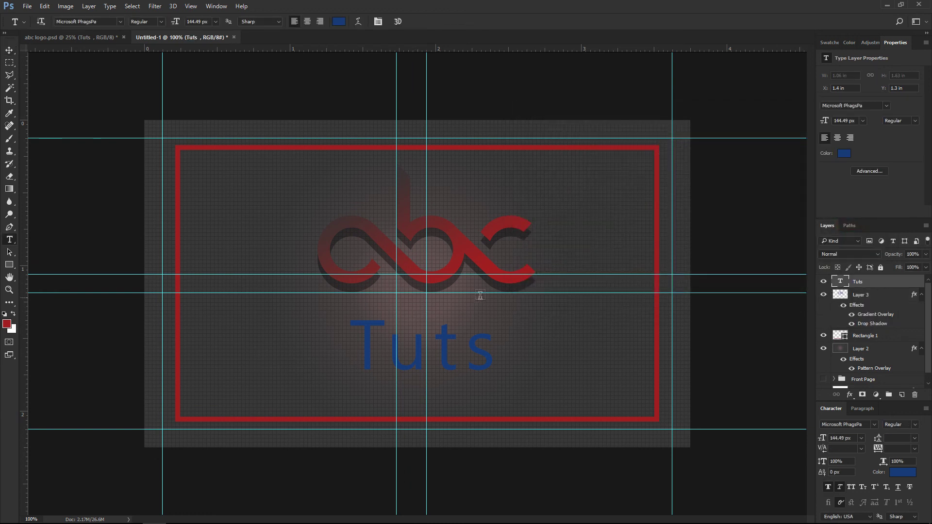
left_click(438, 351)
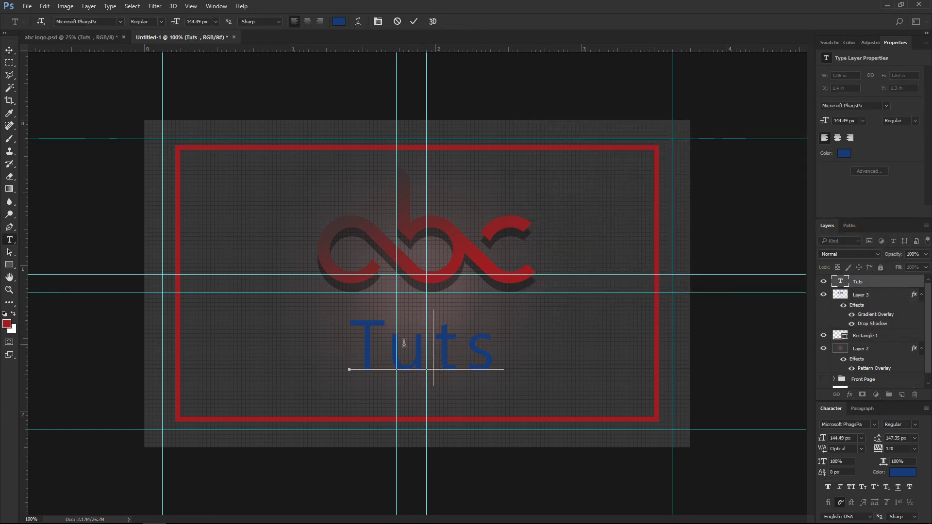
left_click_drag(503, 349, 346, 178)
left_click(338, 22)
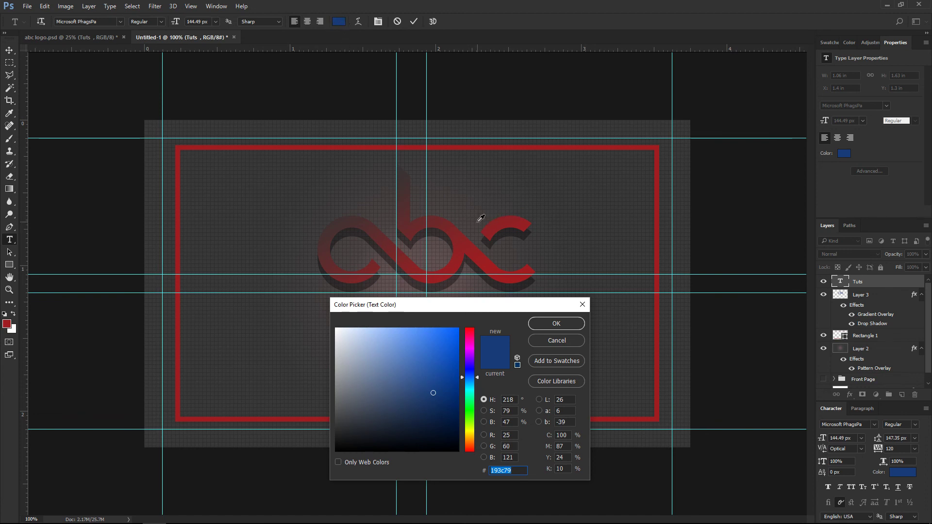
left_click(525, 220)
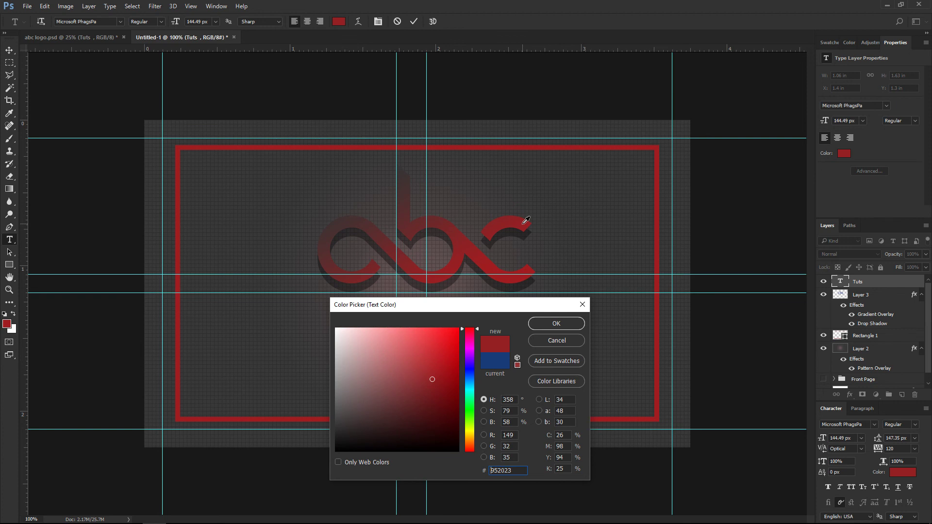
left_click_drag(452, 312, 652, 191)
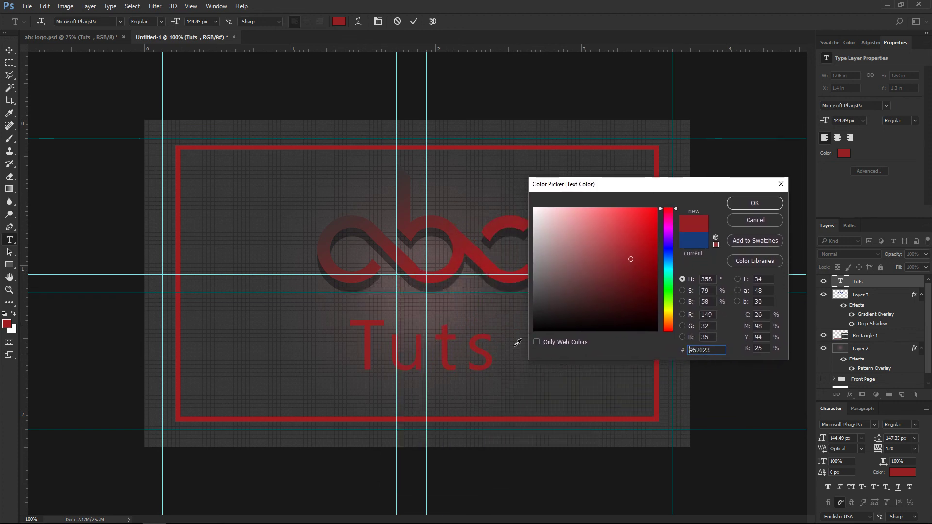
left_click(736, 203)
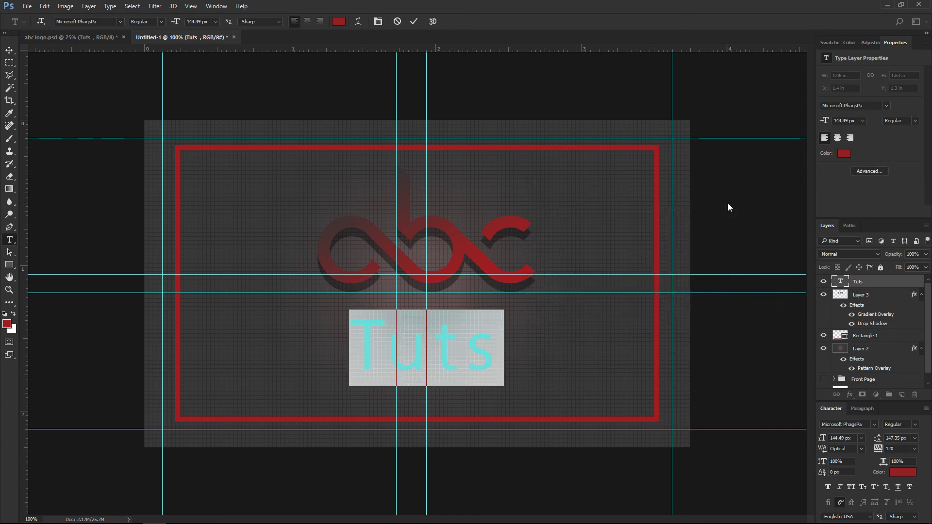
left_click(881, 284)
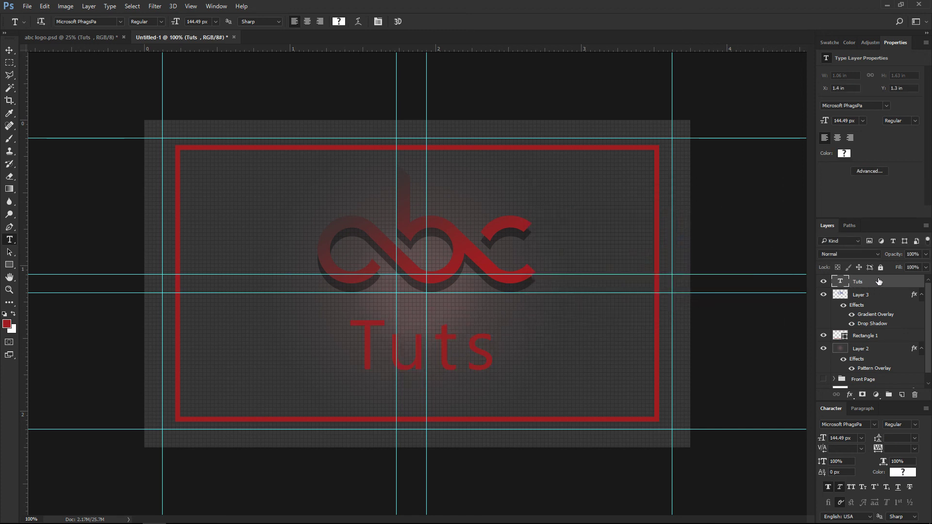
right_click(890, 288)
Give the Tuts text a sharp Drop Shadow with its angle set to 72°.
left_click(722, 109)
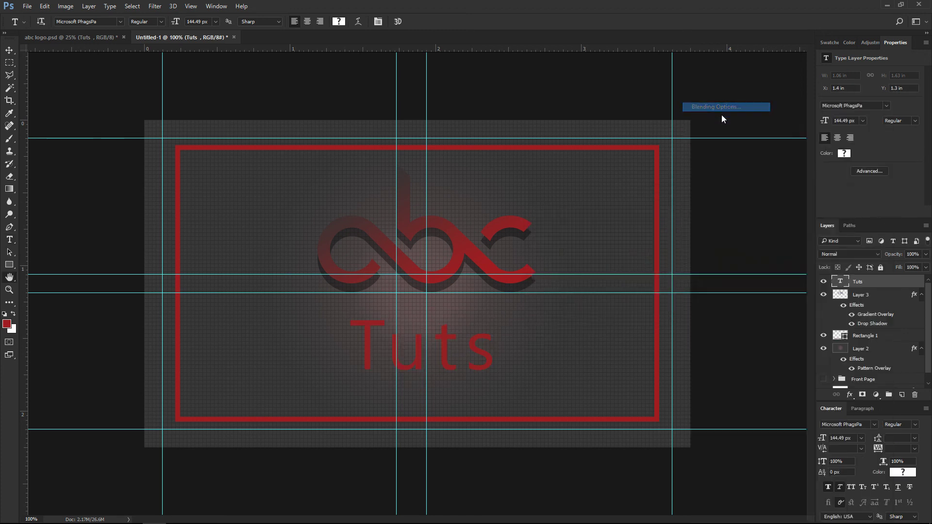
left_click(524, 288)
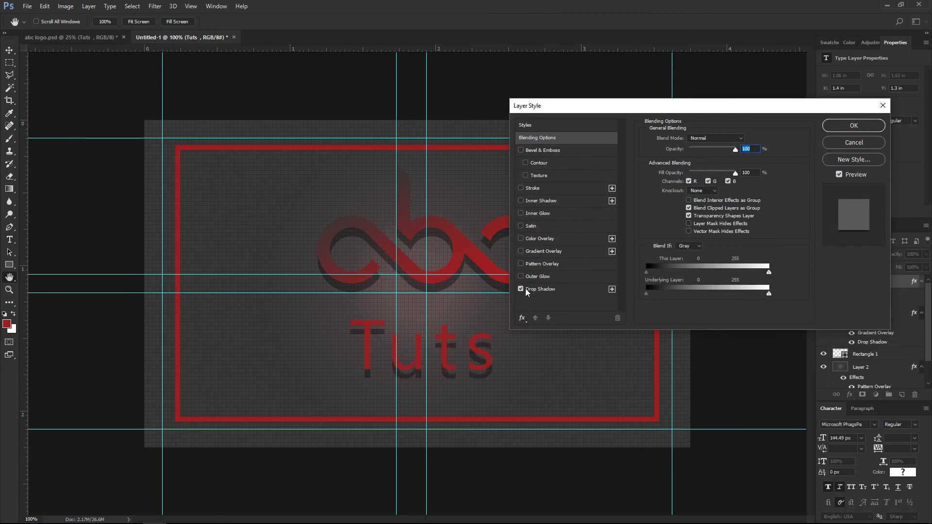
left_click(534, 293)
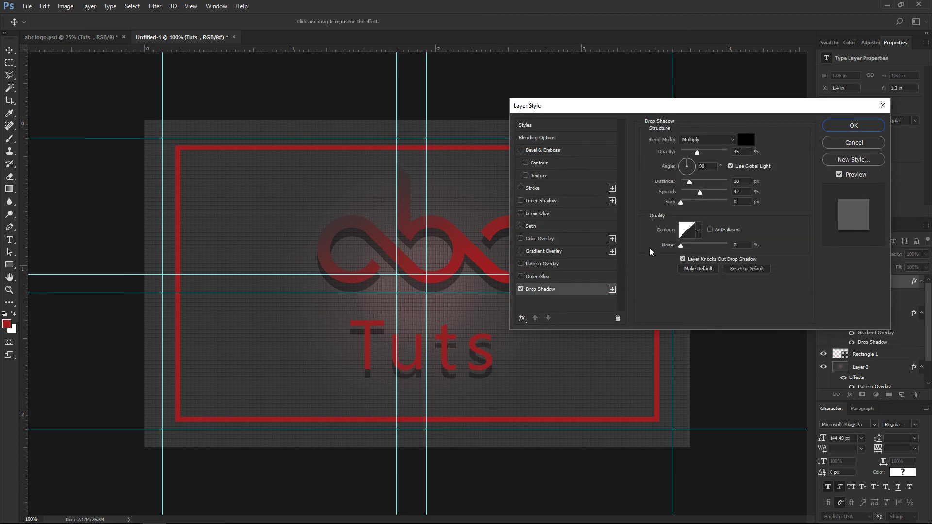
left_click_drag(681, 203, 681, 206)
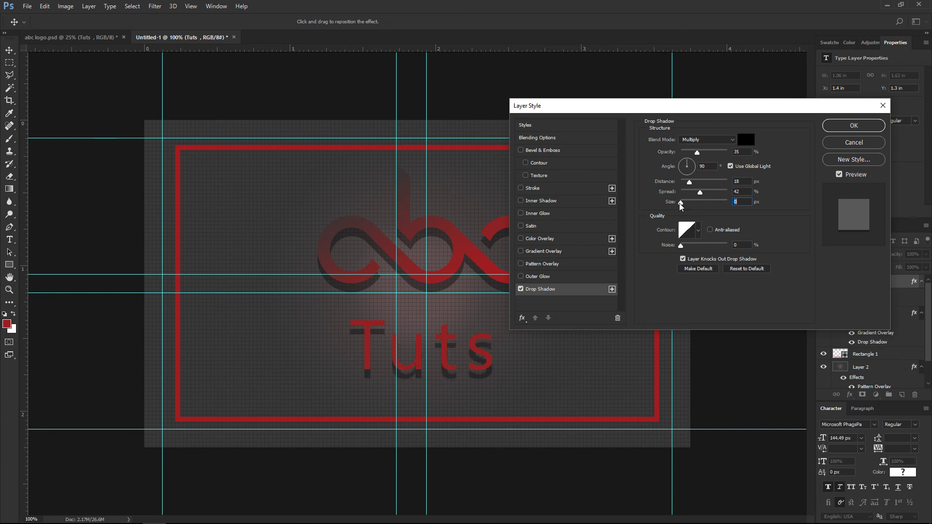
left_click(685, 167)
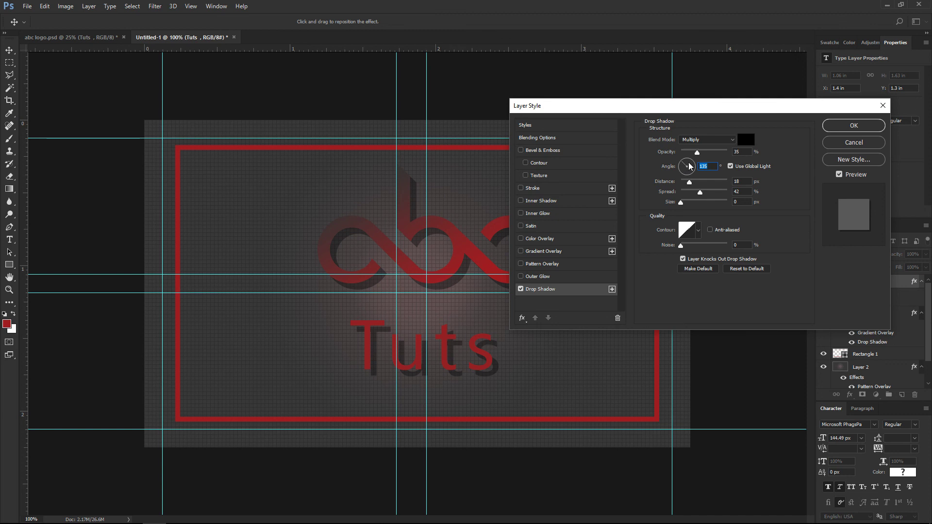
left_click_drag(689, 166, 692, 165)
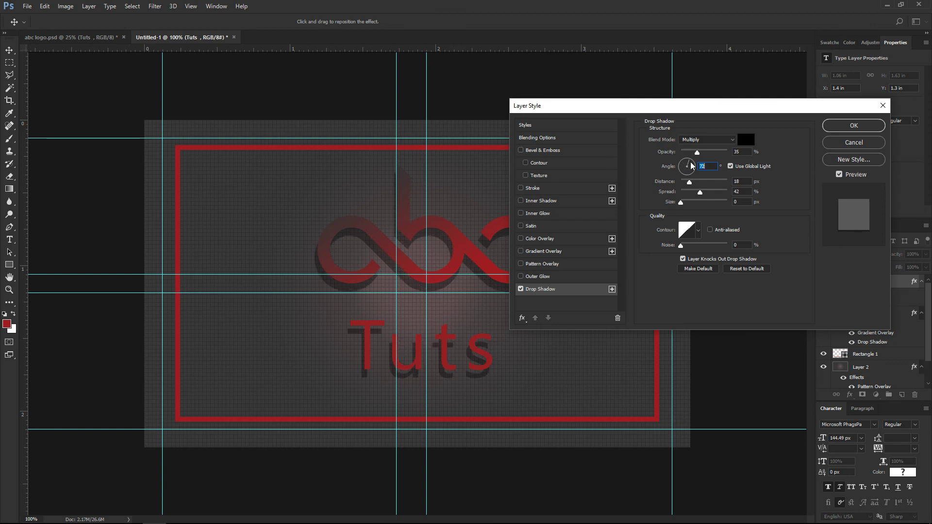
left_click(837, 128)
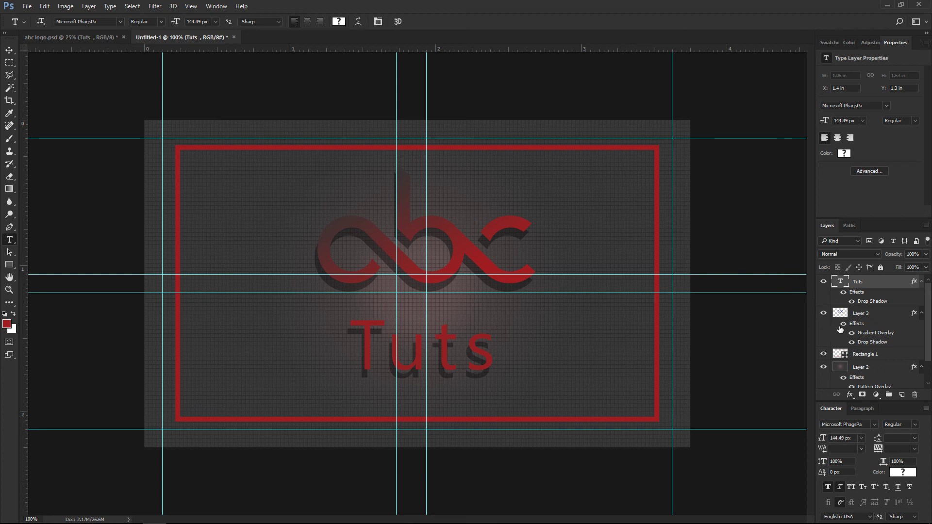
left_click(854, 356)
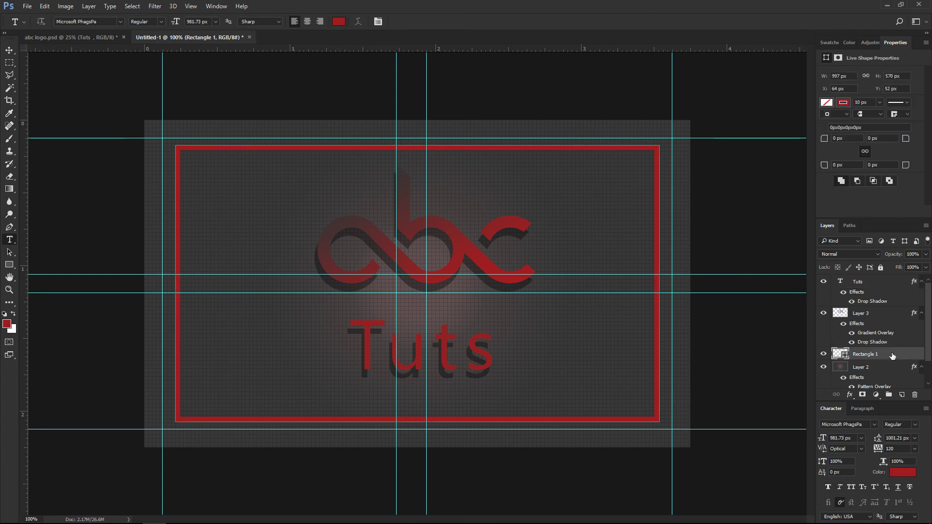
right_click(892, 355)
left_click(786, 78)
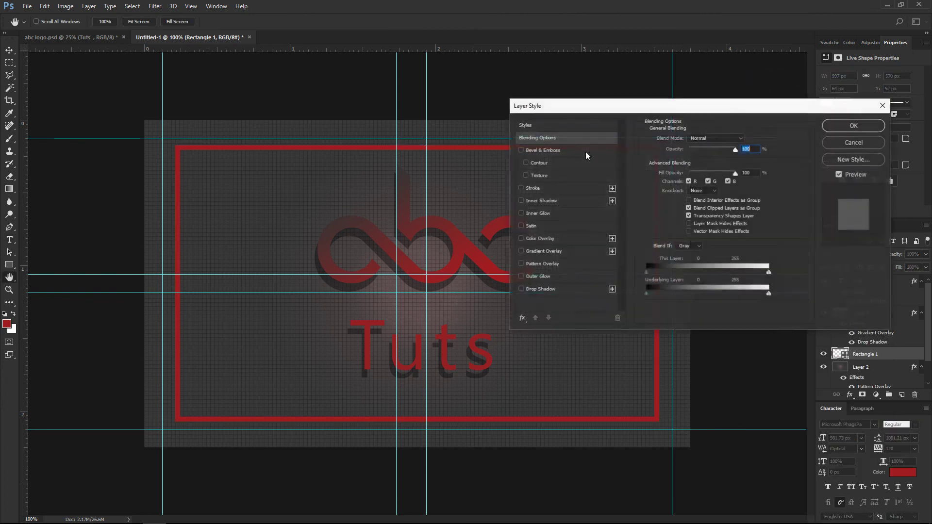
left_click(524, 289)
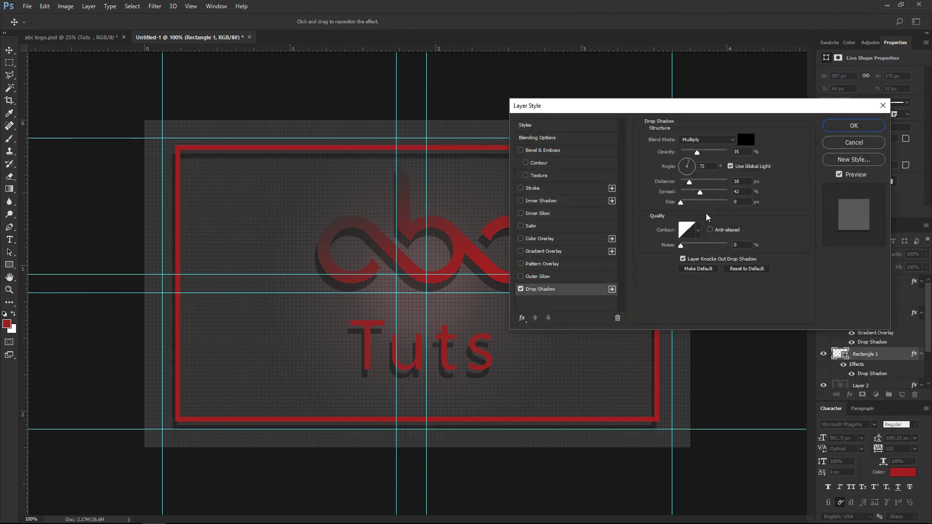
left_click_drag(690, 185, 687, 186)
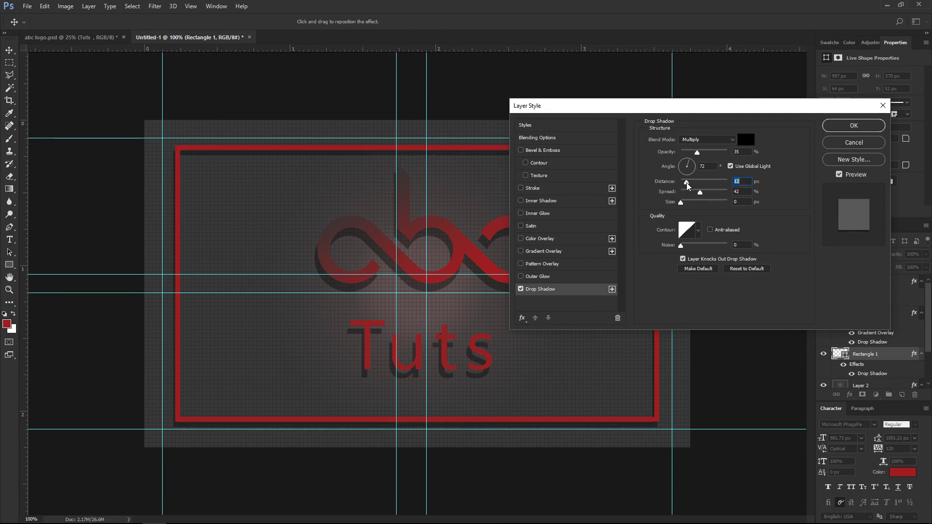
left_click_drag(687, 186, 685, 186)
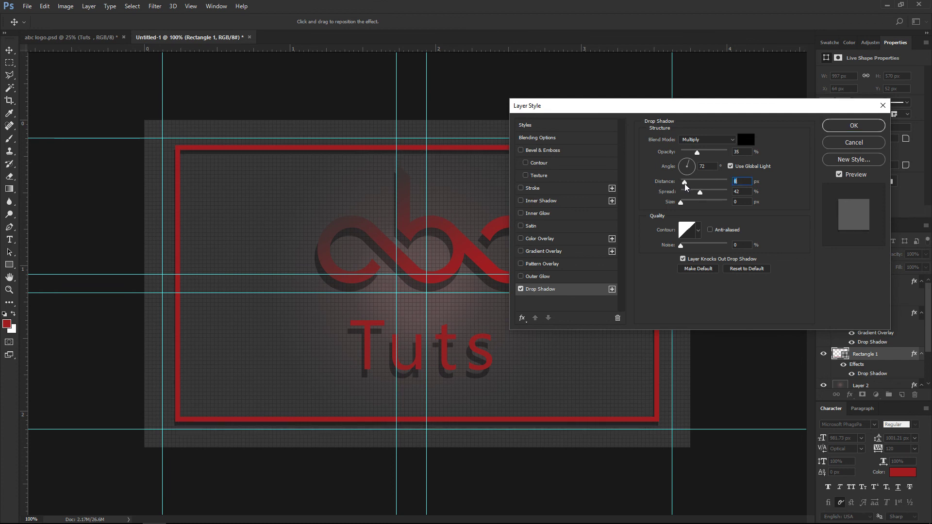
left_click(845, 141)
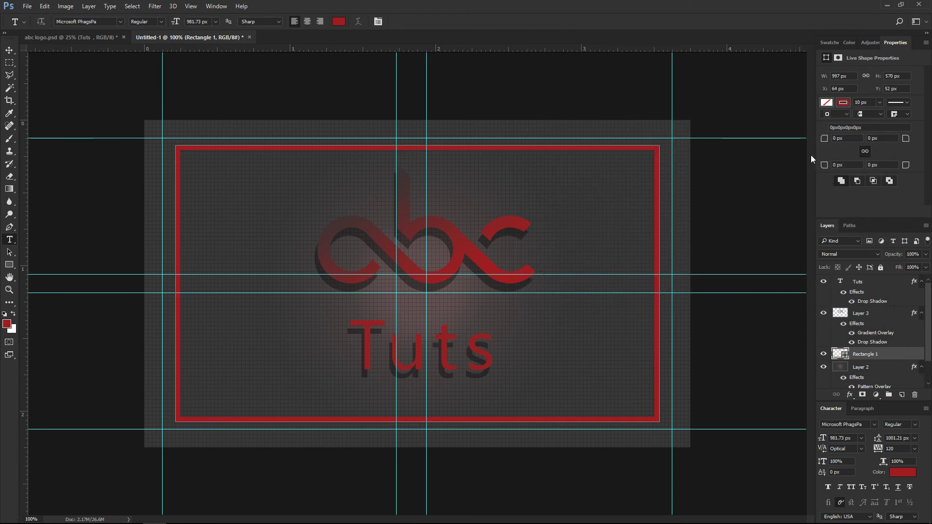
left_click(860, 281, "shift")
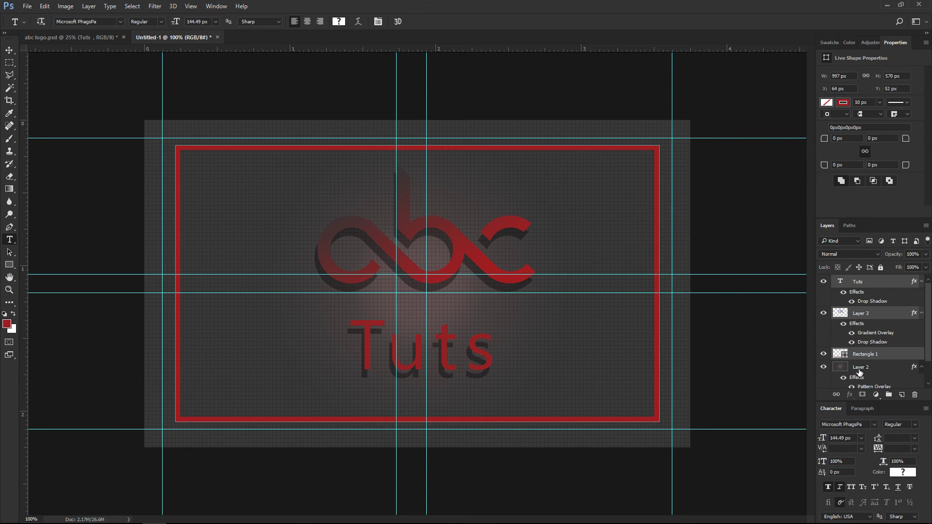
Group the selected back-side layers and name the group 'Back page'.
left_click_drag(859, 372, 890, 361)
left_click_drag(890, 400, 888, 395)
double_click(861, 281)
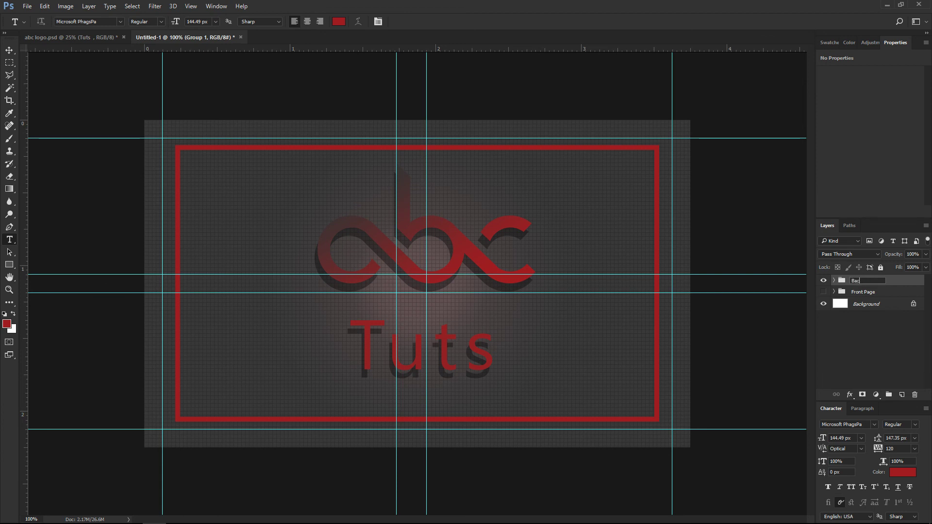
type("Back page")
key("Return")
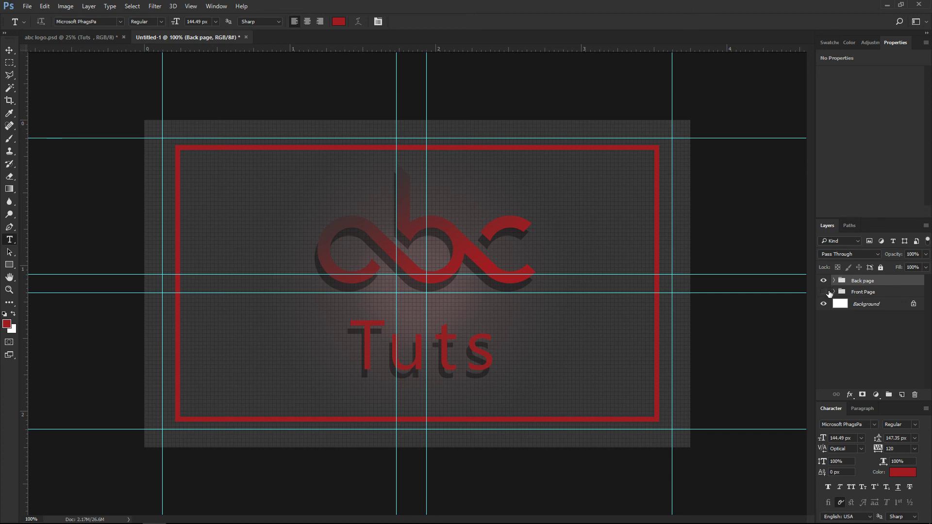
Hide Back page, show Front Page to check it, then show Back page again.
left_click(824, 281)
left_click(824, 291)
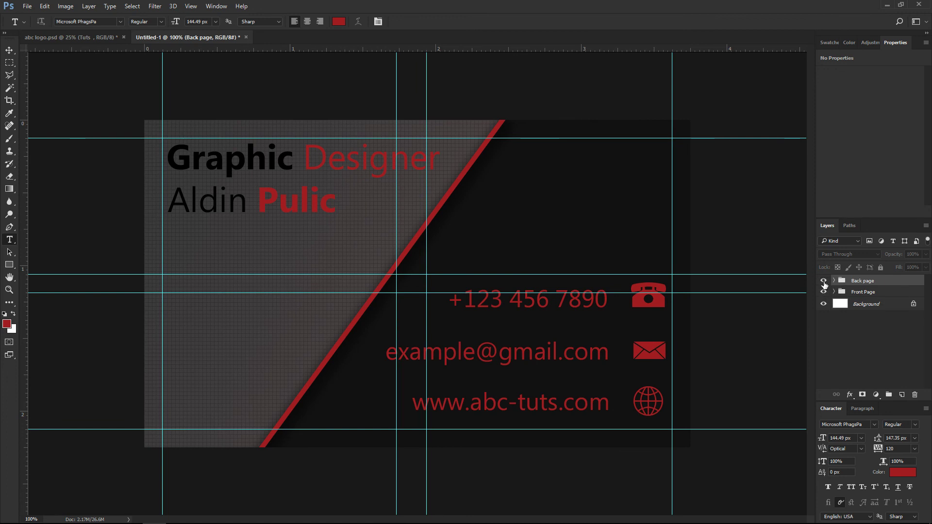
left_click(824, 281)
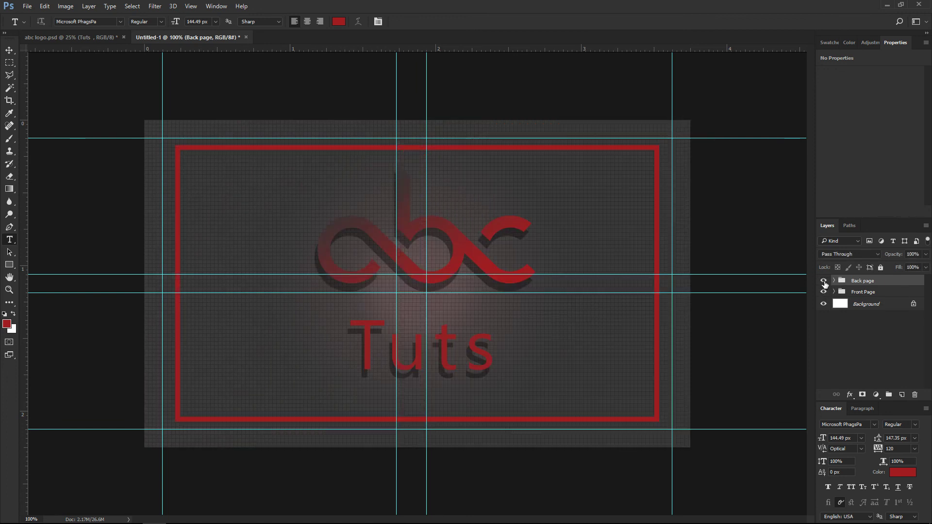